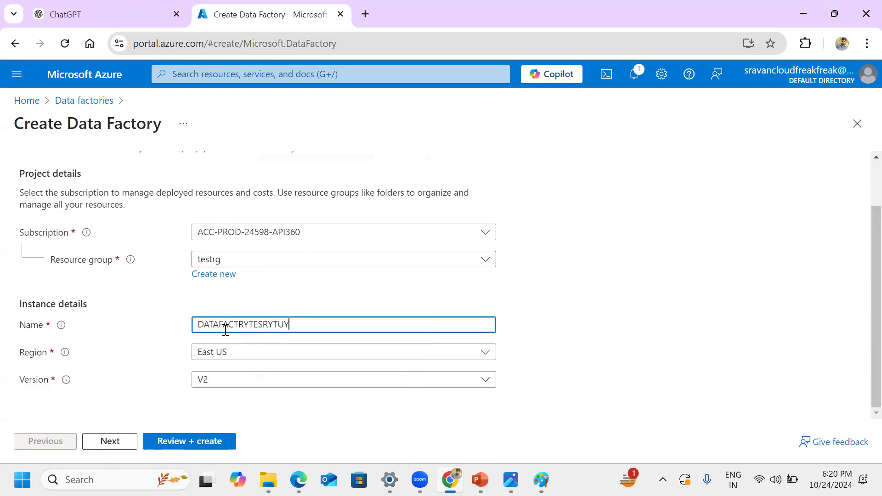
Step: Replace the data factory instance name with datafactryeugh
key("ctrl+a")
key("BackSpace")
type("DAT")
key("BackSpace")
key("BackSpace")
key("BackSpace")
type("datafactryeugh")
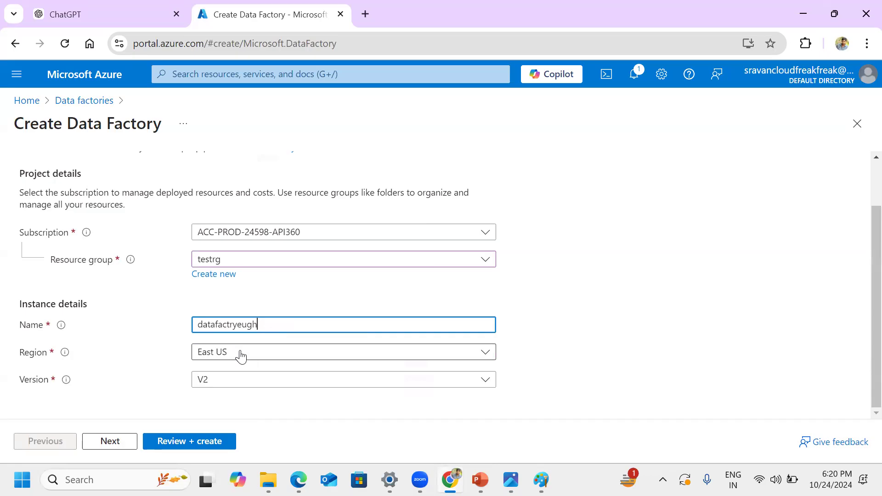
Step: Set the data factory's region to West US 2 and continue to the Git configuration
left_click(240, 356)
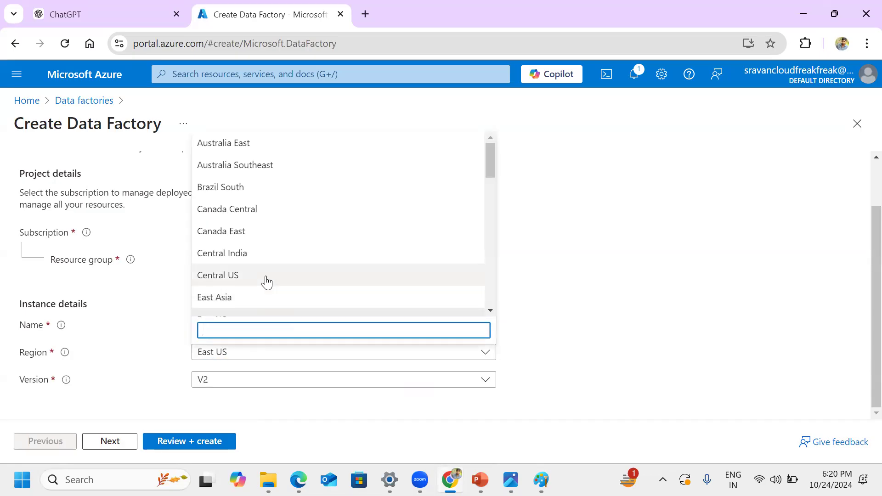
type("wes")
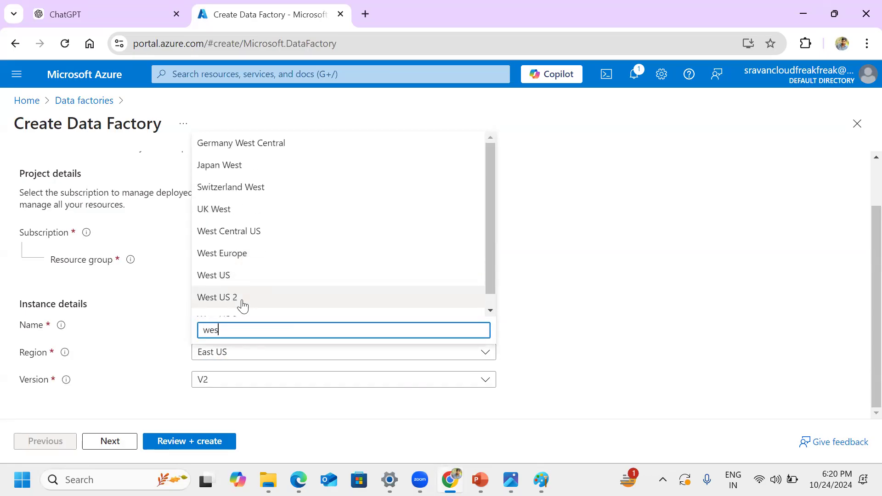
left_click(253, 300)
left_click(120, 439)
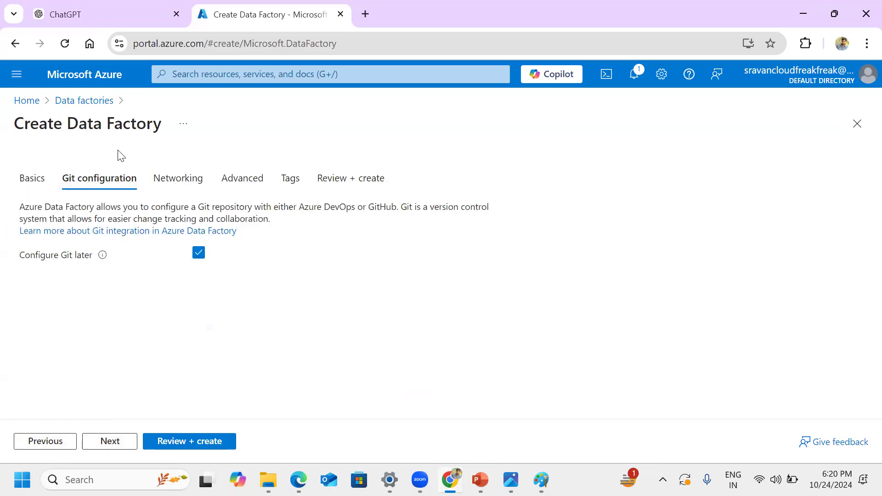
Step: Review the managed virtual network option in the Networking settings, and the Advanced settings of the new data factory
left_click(179, 186)
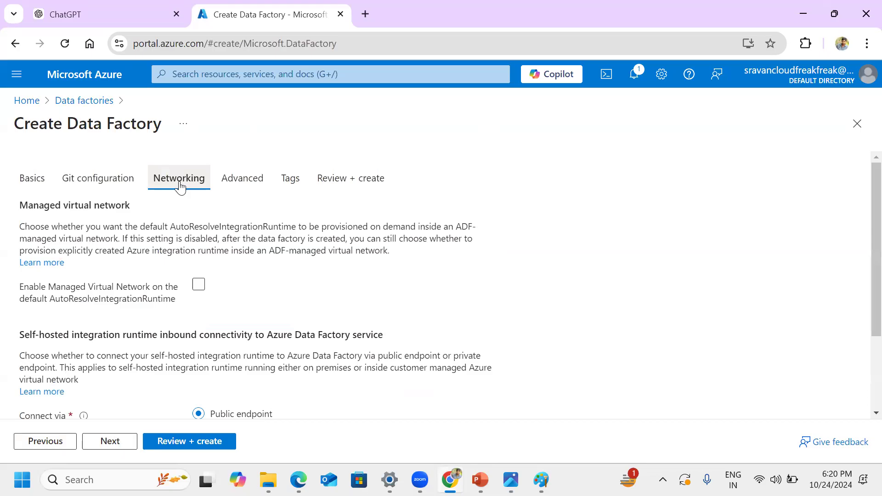
left_click_drag(67, 124, 173, 125)
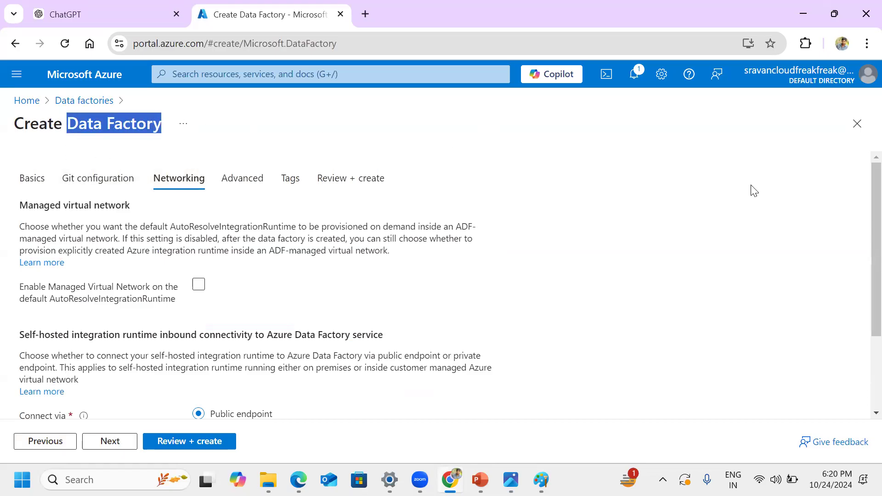
left_click(197, 287)
left_click(456, 285)
left_click(233, 181)
Step: Add a tag named Java_1234 with the value dev to the data factory
left_click(297, 184)
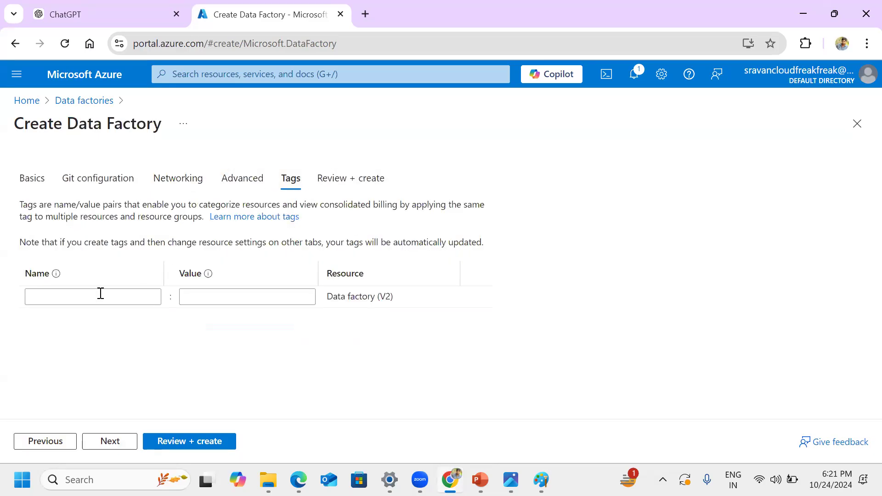
left_click(94, 296)
type("Java")
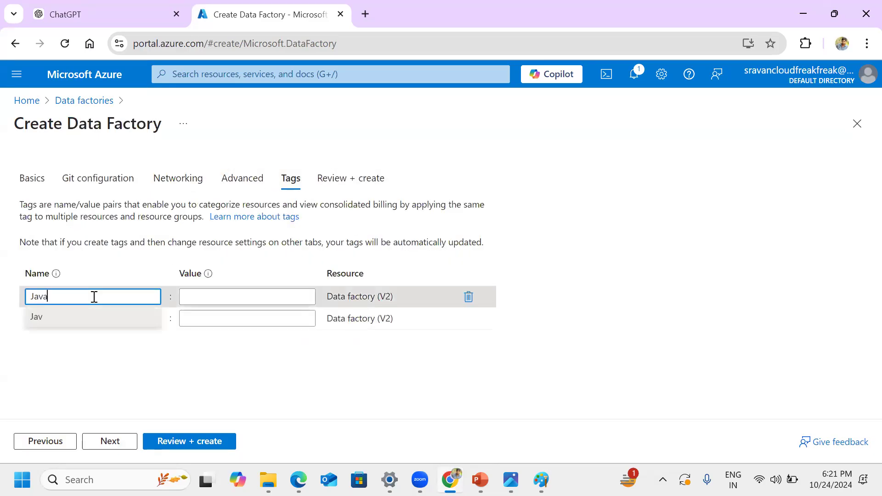
type("_1234")
left_click(209, 297)
type("dev")
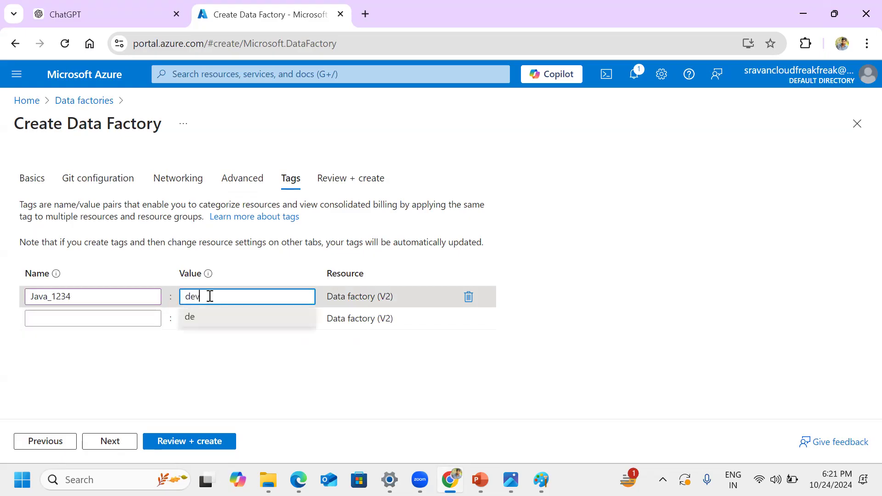
Step: Review and create the data factory, and open the deployed resource once deployment finishes
left_click(115, 445)
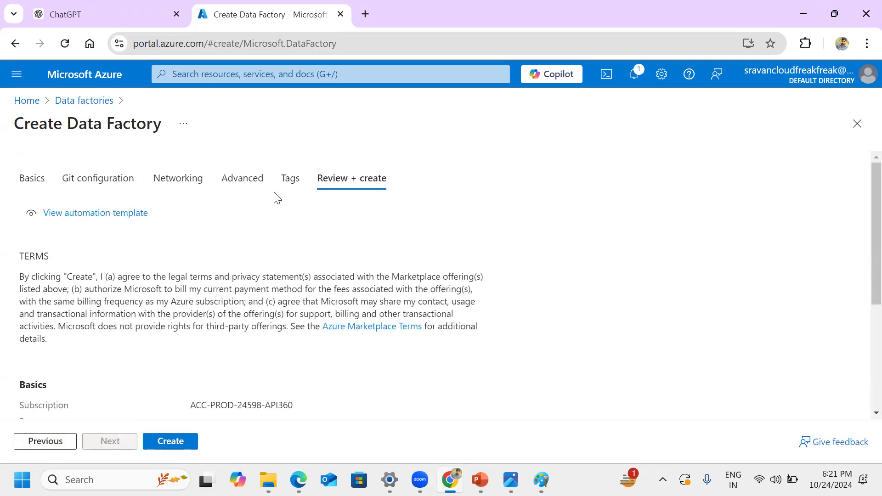
left_click(170, 442)
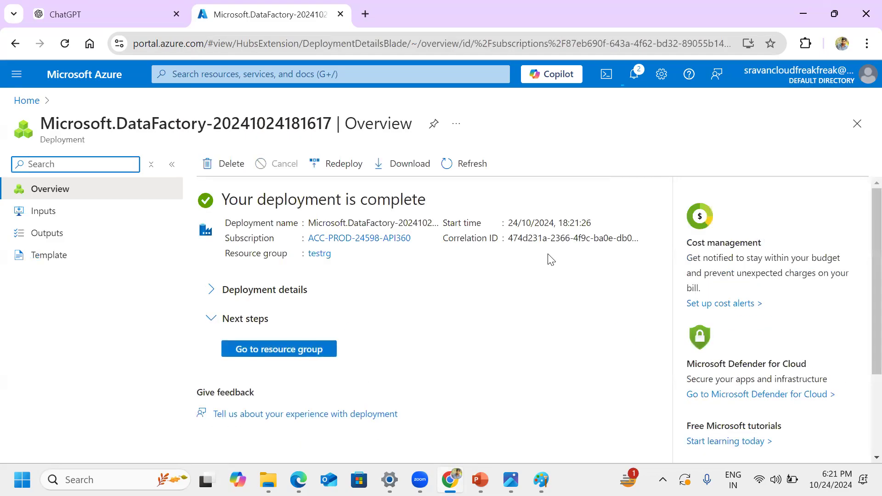
left_click(274, 355)
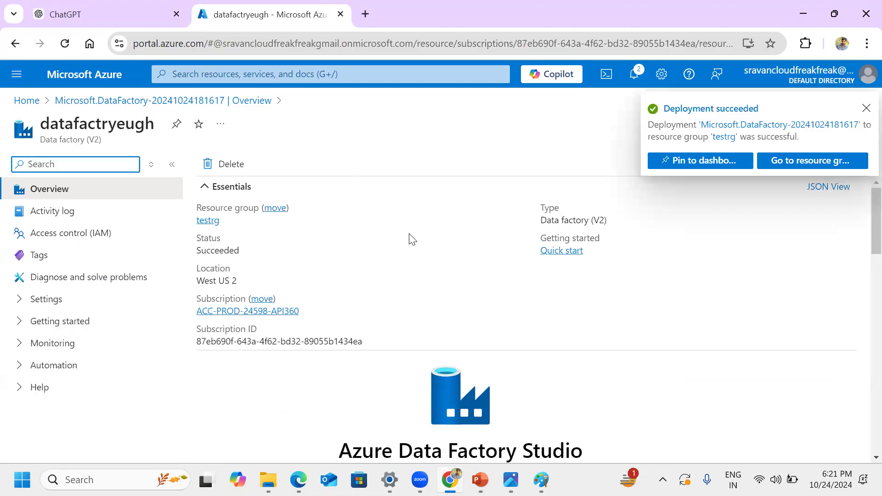
Step: Launch Azure Data Factory Studio for the newly deployed datafactryeugh factory
scroll(412, 239, "down", 2)
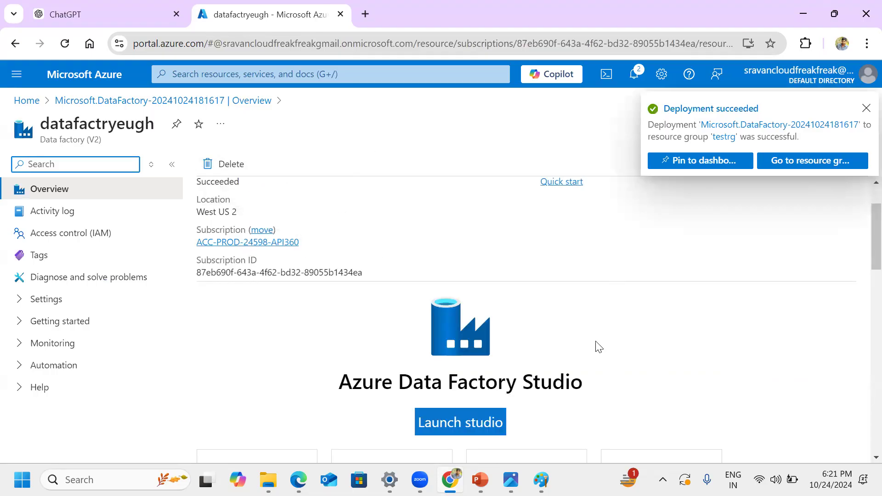
scroll(583, 309, "down", 3)
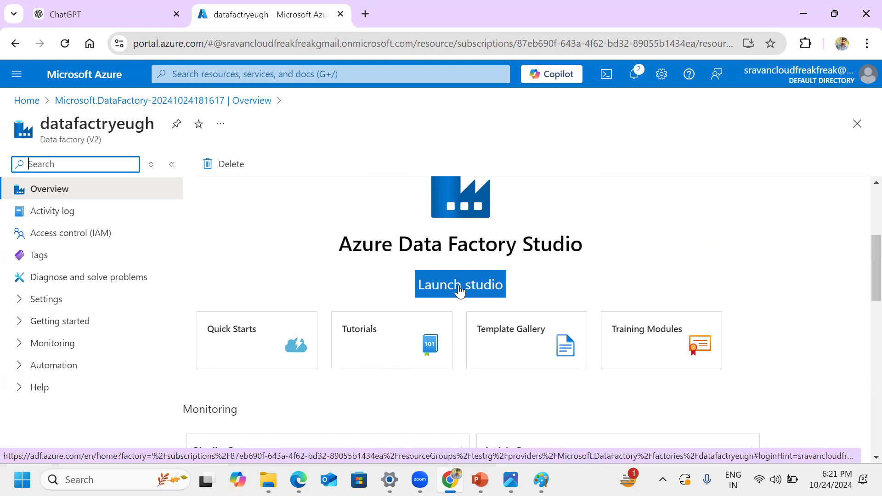
left_click(477, 288)
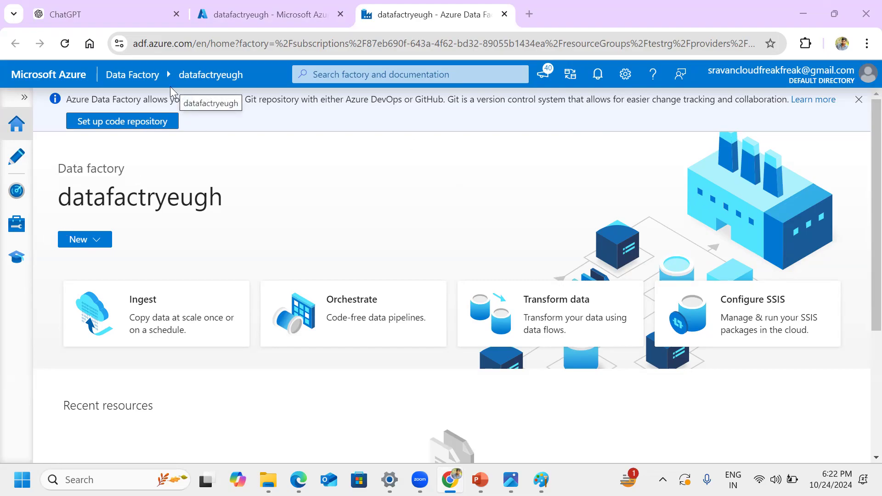
Step: Open the list of integration runtimes in the factory's management area
left_click(16, 224)
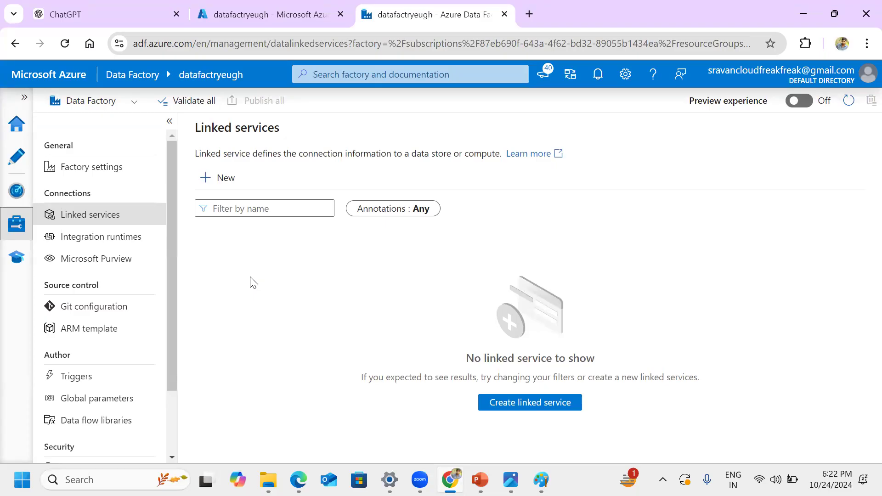
left_click(117, 239)
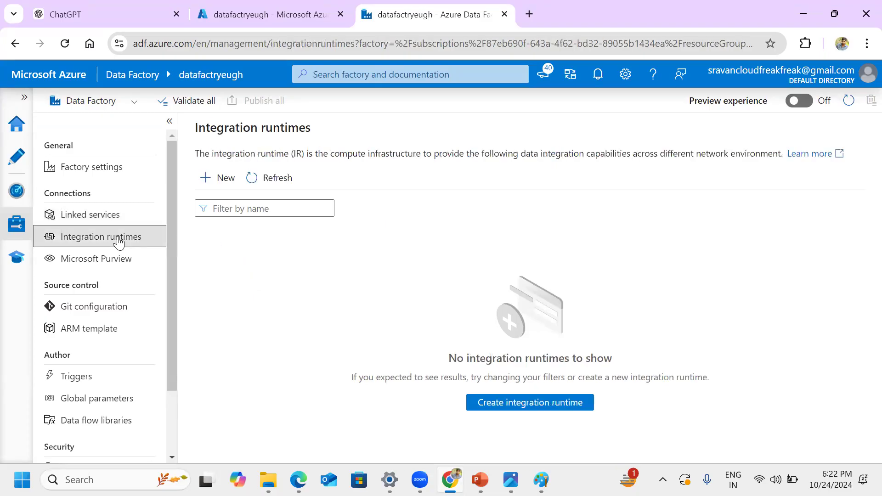
left_click_drag(193, 128, 348, 131)
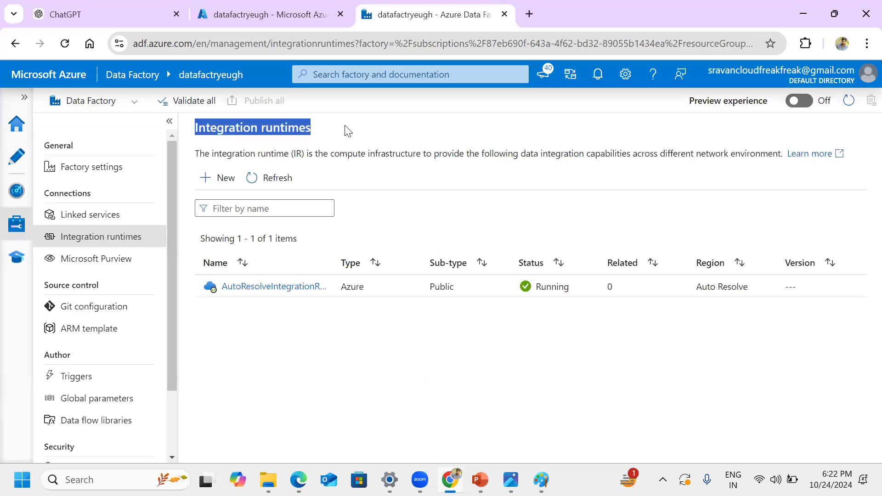
left_click(347, 131)
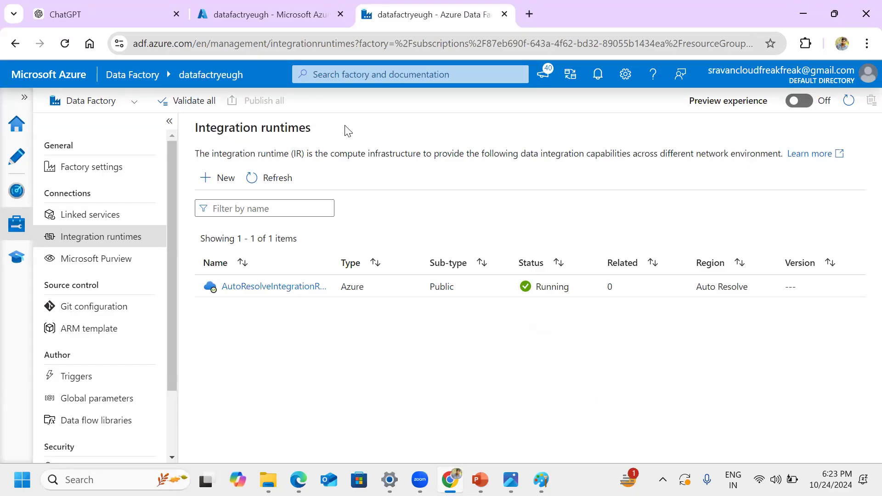
Step: Examine the integration runtime description, highlighting the page heading and the part about compute infrastructure
left_click_drag(194, 127, 343, 122)
left_click(332, 172)
left_click_drag(331, 154, 413, 159)
left_click(404, 169)
left_click_drag(331, 153, 371, 152)
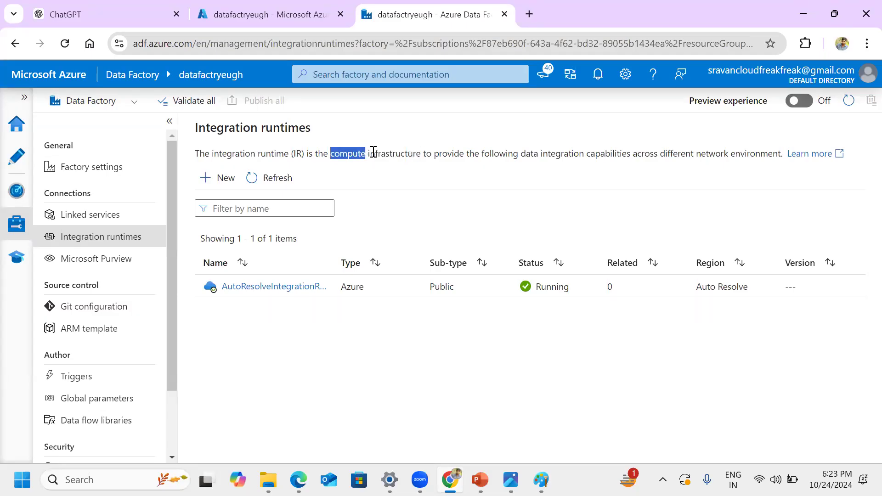
left_click(463, 175)
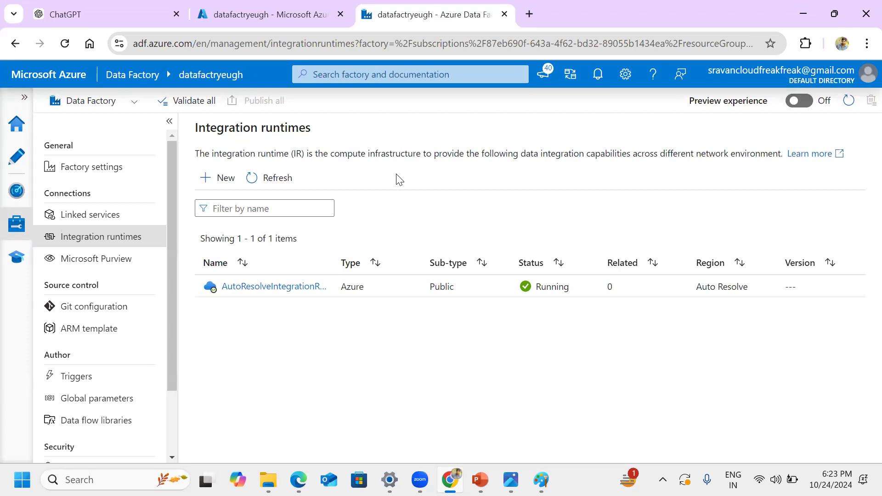
left_click_drag(331, 153, 355, 154)
left_click(385, 190)
left_click_drag(330, 153, 363, 175)
left_click(312, 170)
left_click_drag(194, 126, 355, 130)
left_click(423, 169)
left_click_drag(195, 128, 438, 152)
left_click(372, 183)
left_click(434, 180)
Step: Switch to the blank Paint drawing and from there to the open image viewer window
left_click(541, 480)
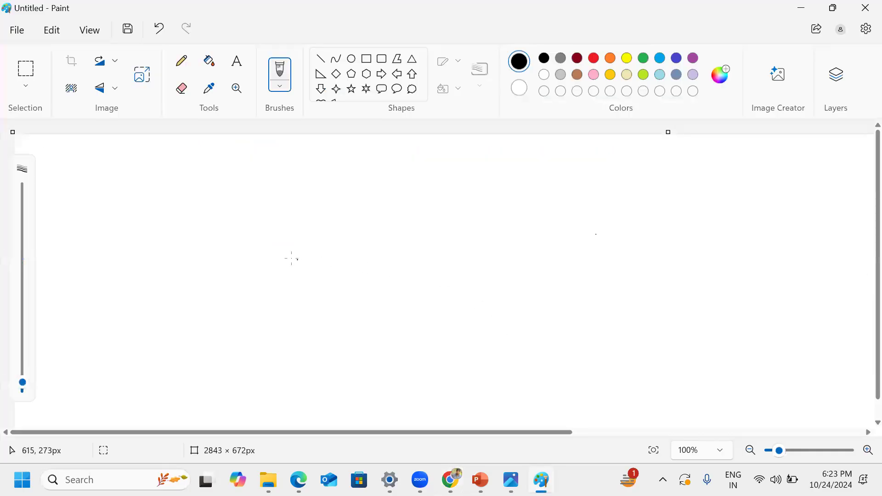
left_click(510, 480)
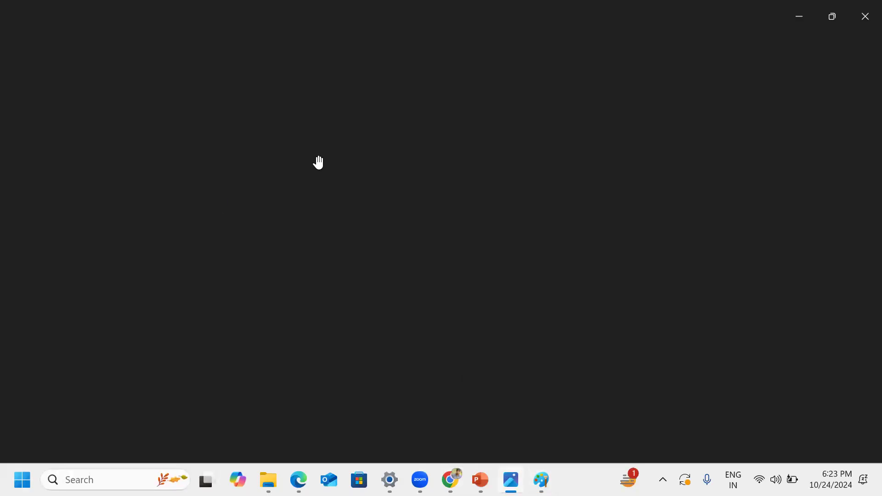
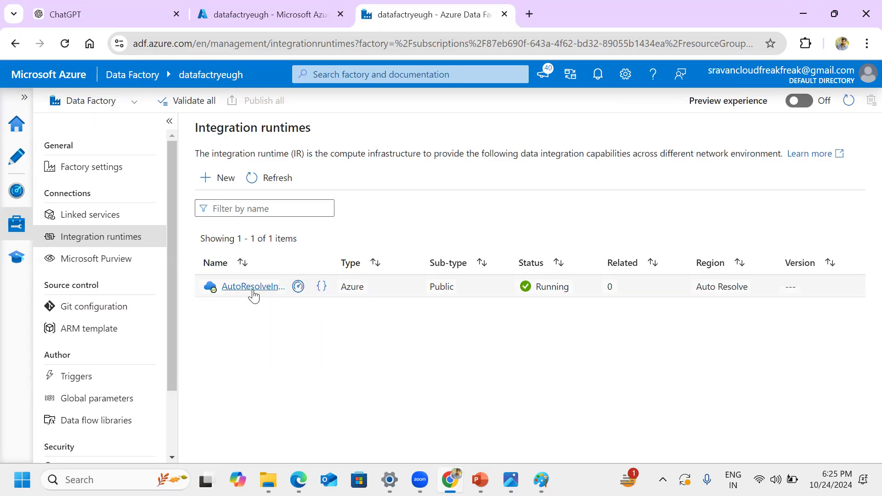
Step: Examine the Azure, Self-Hosted option for a new integration runtime, highlighting the word Azure, and cancel the setup
left_click(223, 178)
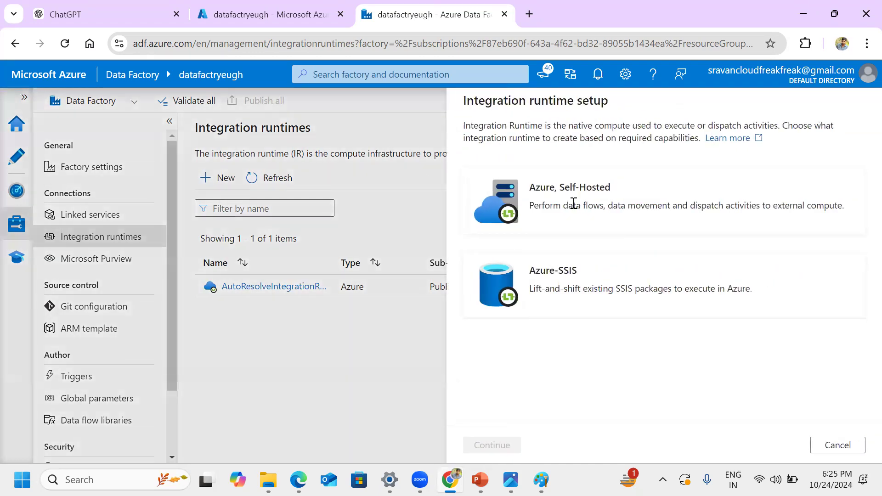
double_click(538, 187)
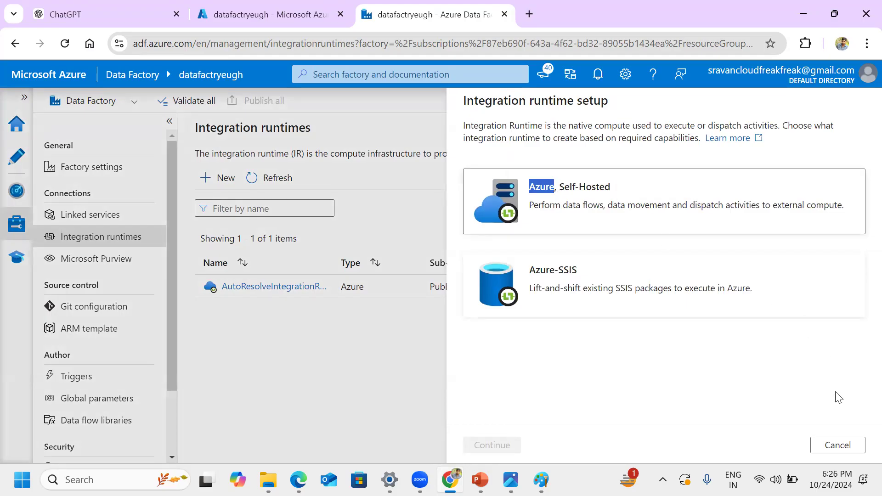
left_click(837, 445)
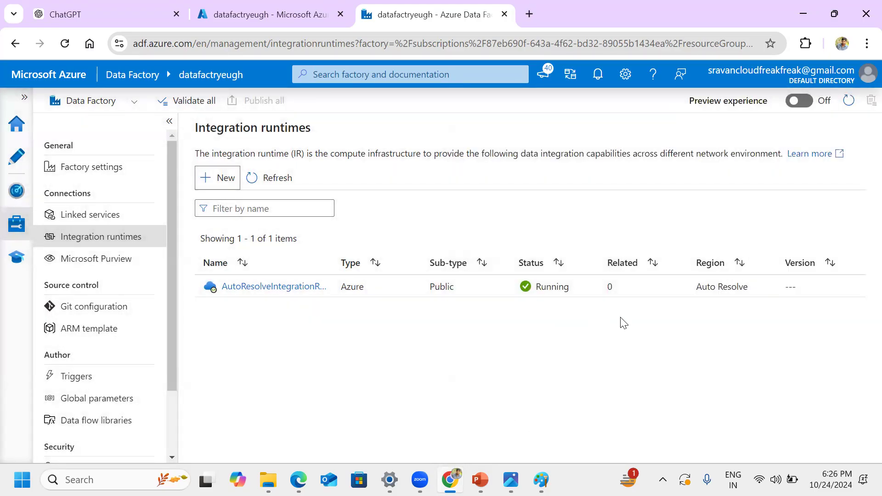
left_click(228, 186)
left_click_drag(535, 187, 555, 188)
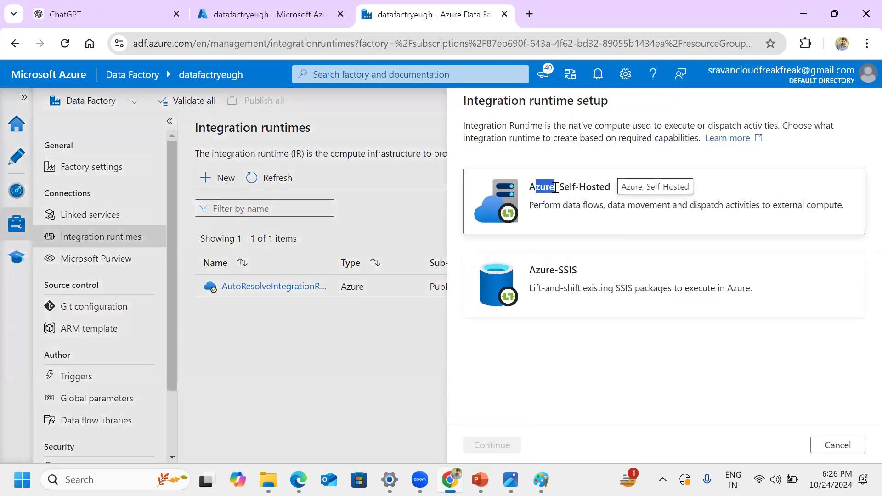
left_click(859, 445)
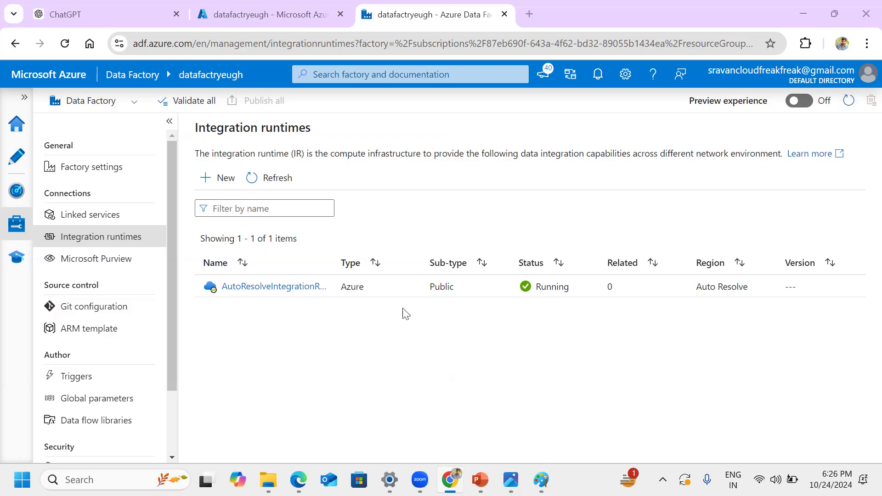
Step: Review the new integration runtime options again, highlighting Self-Hosted, and leave the setup without creating anything
left_click(221, 180)
left_click_drag(559, 186, 609, 185)
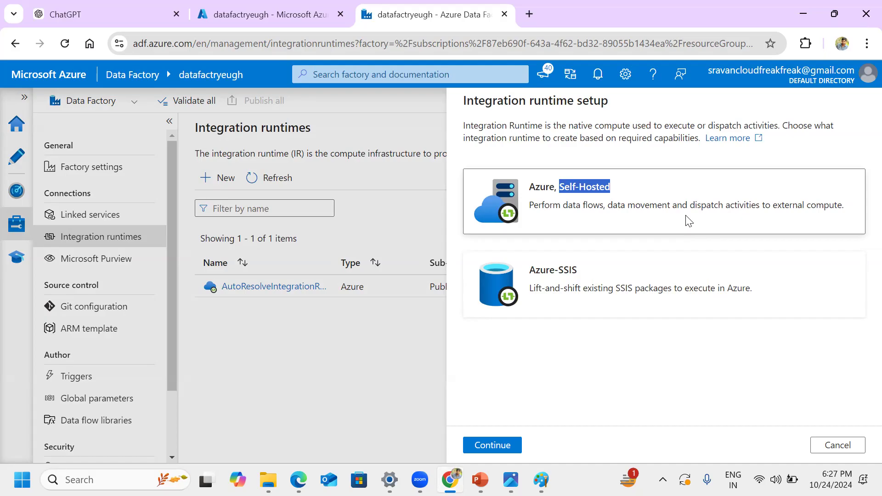
left_click(651, 369)
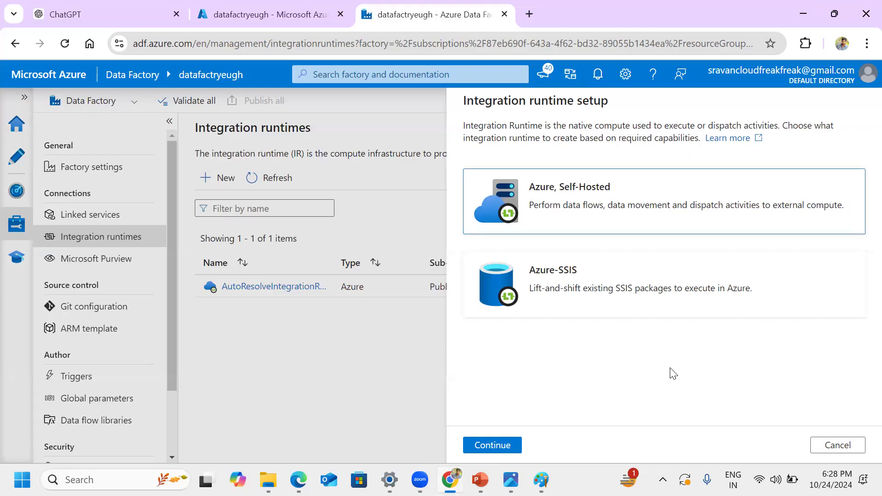
left_click(850, 447)
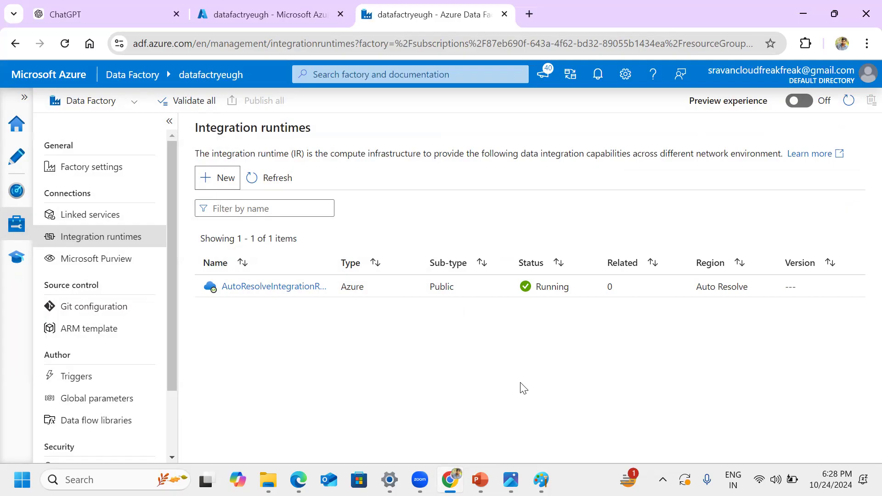
Step: Inspect the data flow runtime settings of AutoResolveIntegrationRuntime, glance at the Project flow.jpg diagram, and close the runtime's details
left_click(247, 287)
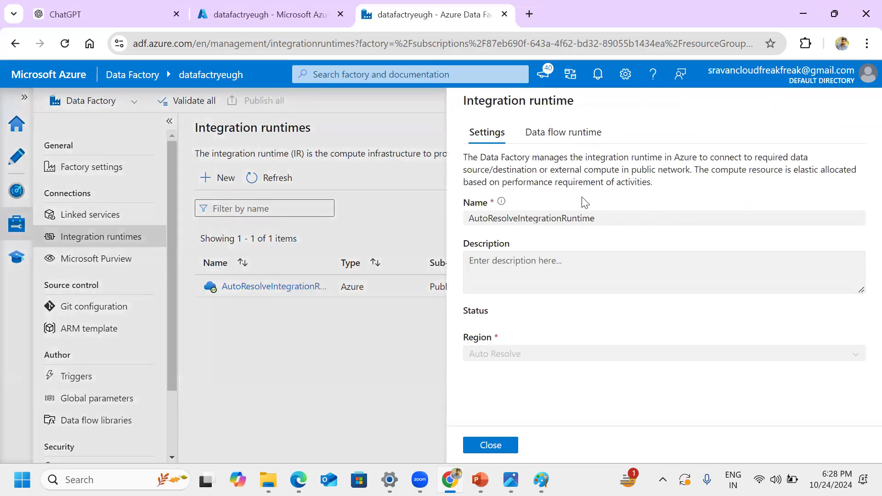
left_click(572, 134)
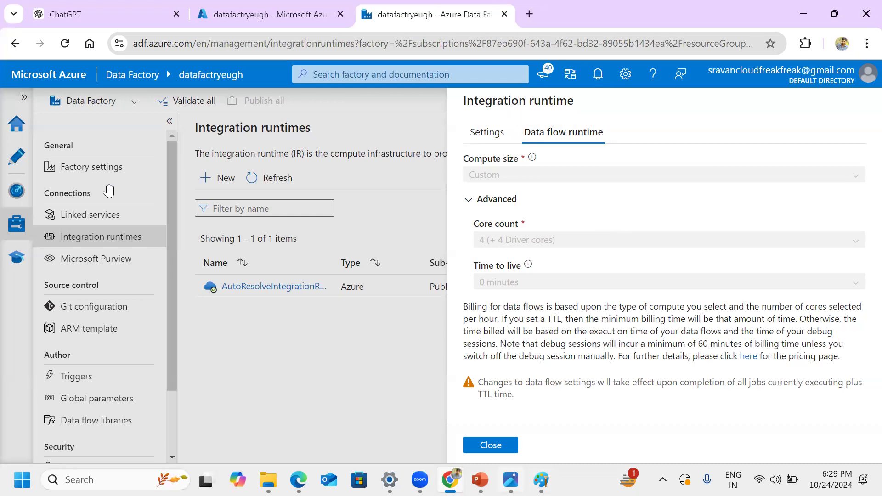
key("alt+Tab")
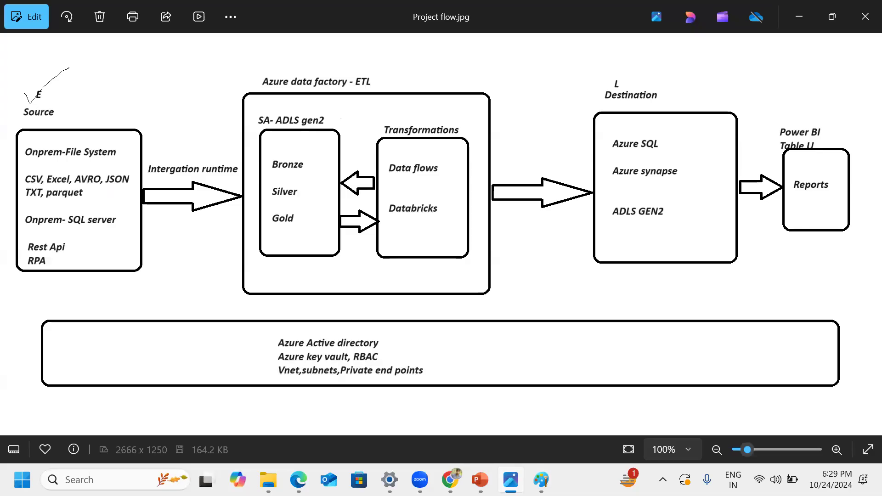
left_click(798, 17)
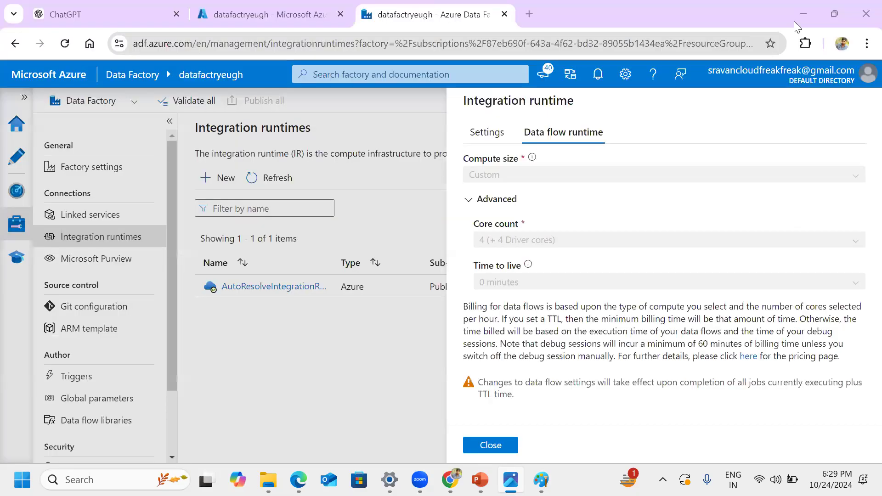
left_click(503, 446)
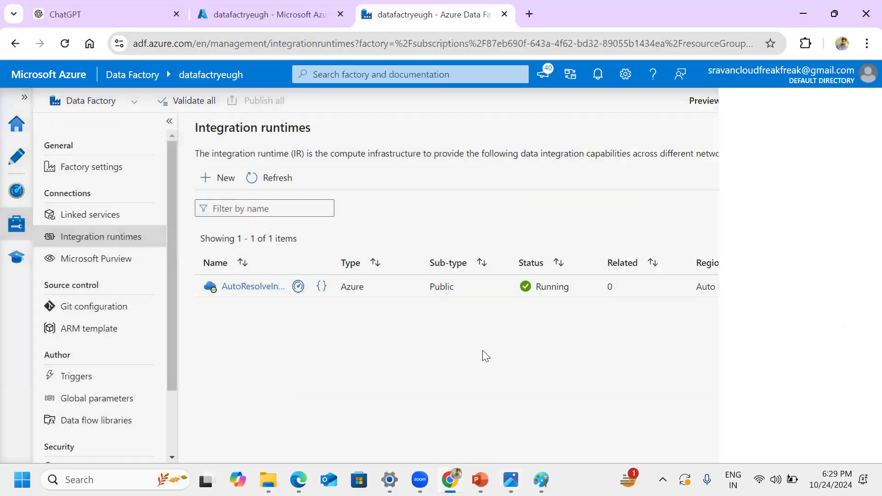
Step: Go through a new Azure integration runtime setup, viewing its general, virtual network and data flow runtime settings
left_click(227, 182)
left_click(536, 189)
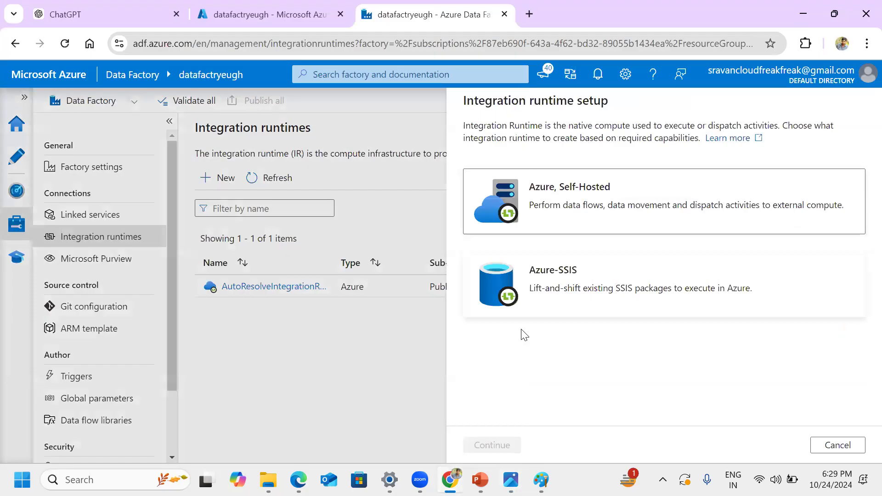
left_click(514, 447)
left_click(575, 206)
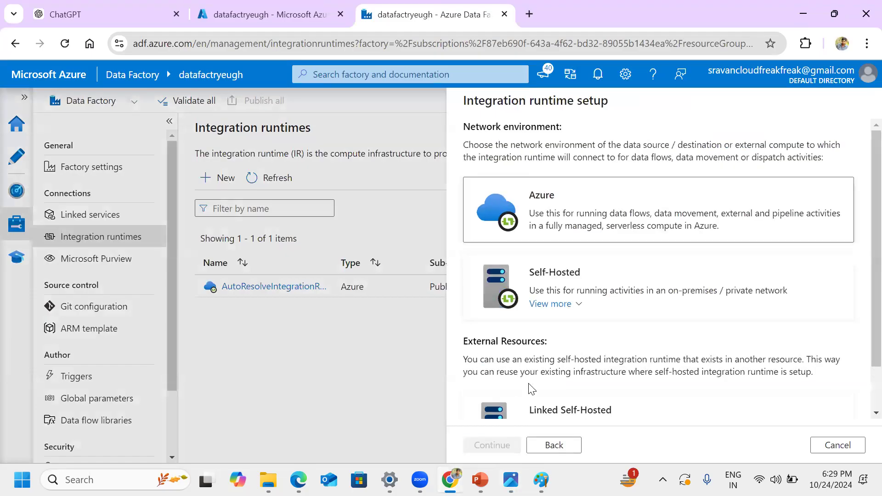
left_click(508, 446)
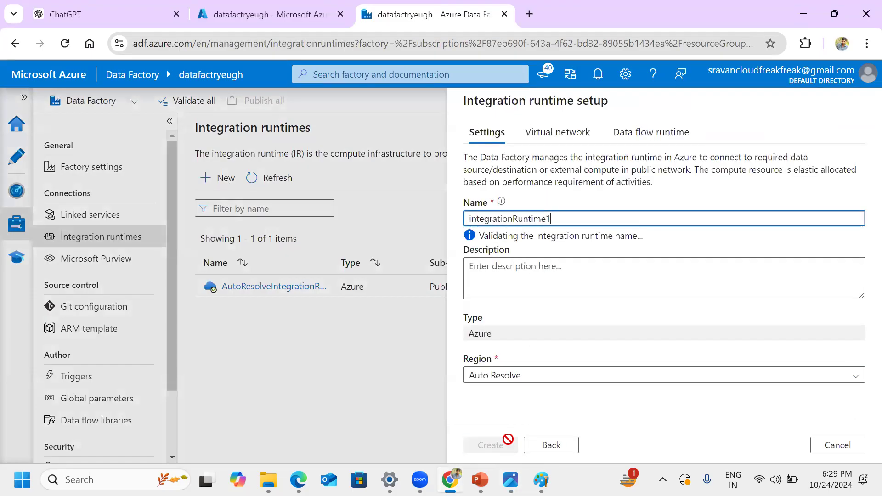
left_click(558, 135)
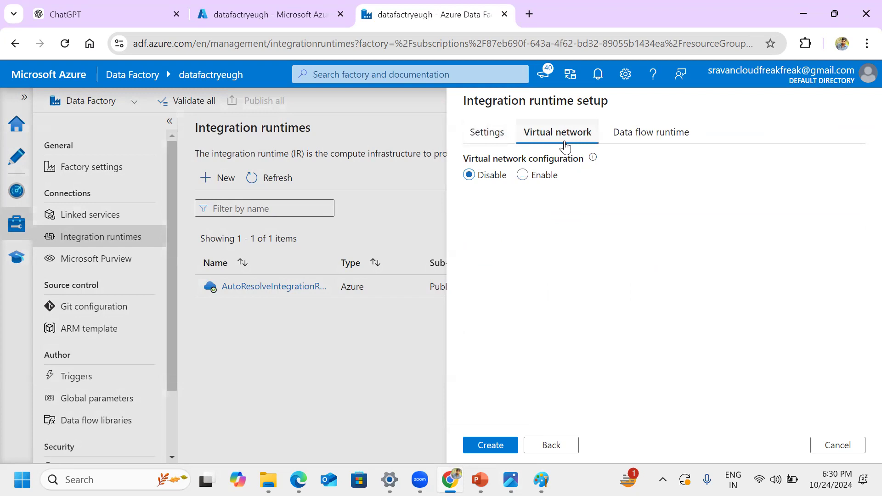
left_click(639, 137)
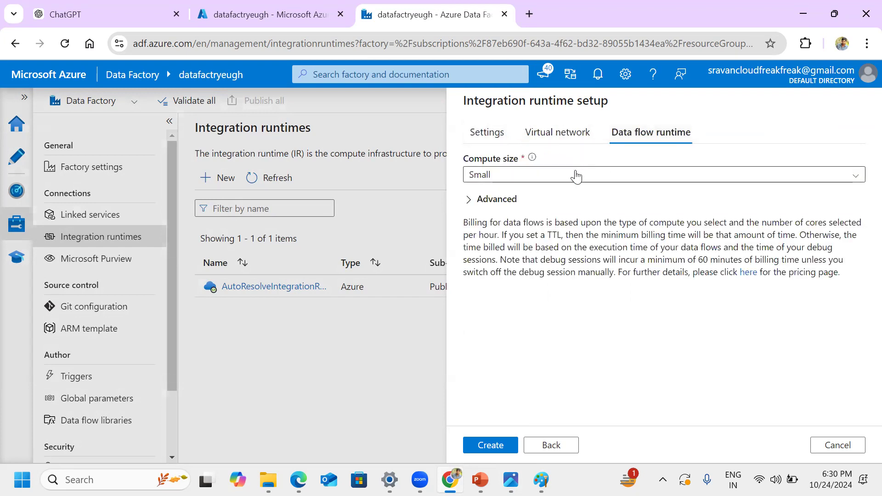
Step: Try the Medium, Large and Custom compute sizes, reselect Large to view its advanced settings, and cancel the runtime setup
left_click(576, 176)
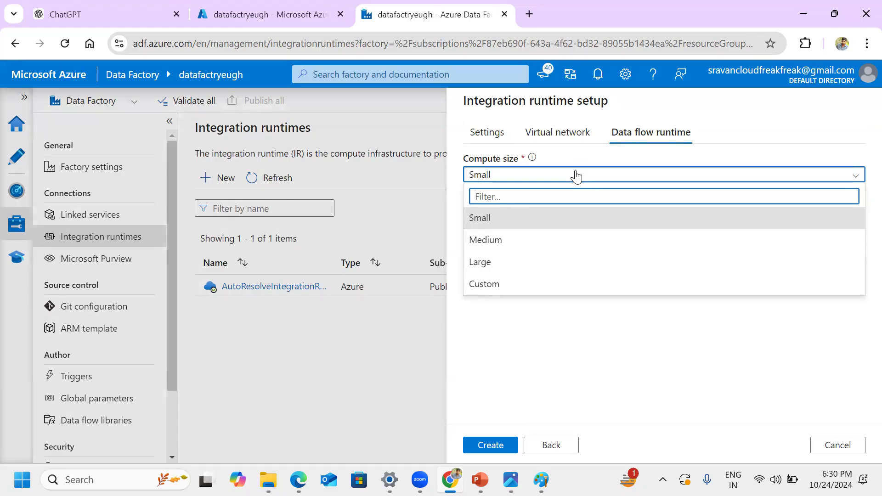
left_click(504, 240)
left_click(531, 177)
left_click(508, 262)
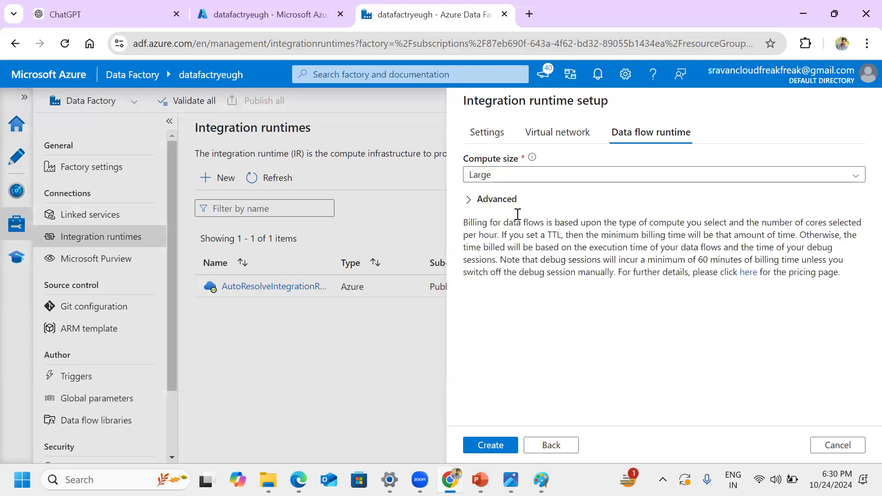
left_click(524, 178)
left_click(500, 285)
left_click(523, 177)
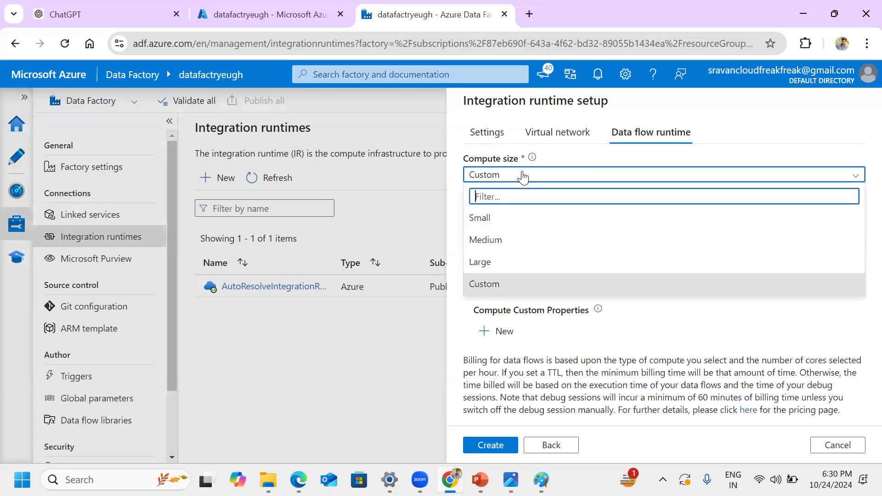
left_click(500, 261)
left_click(467, 200)
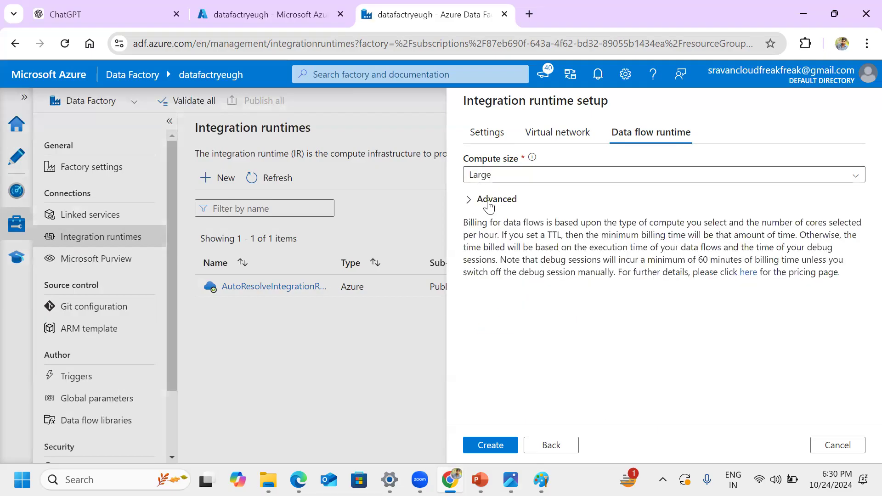
left_click(468, 200)
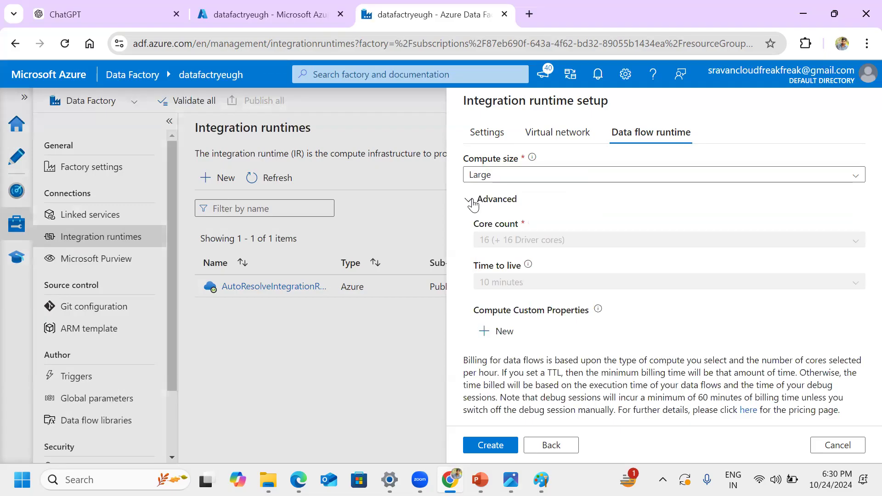
left_click(834, 447)
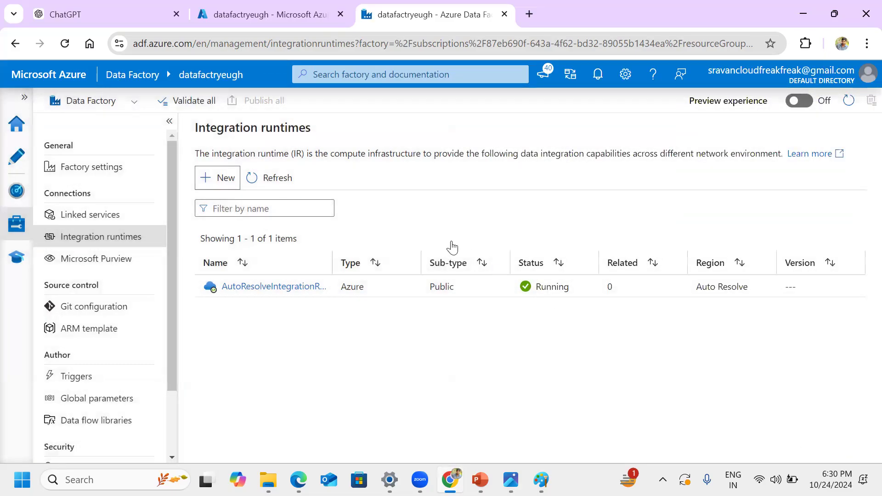
Step: Highlight "compute infrastructure" in the integration runtimes description and bring up the Project flow.jpg diagram
left_click_drag(330, 156, 423, 155)
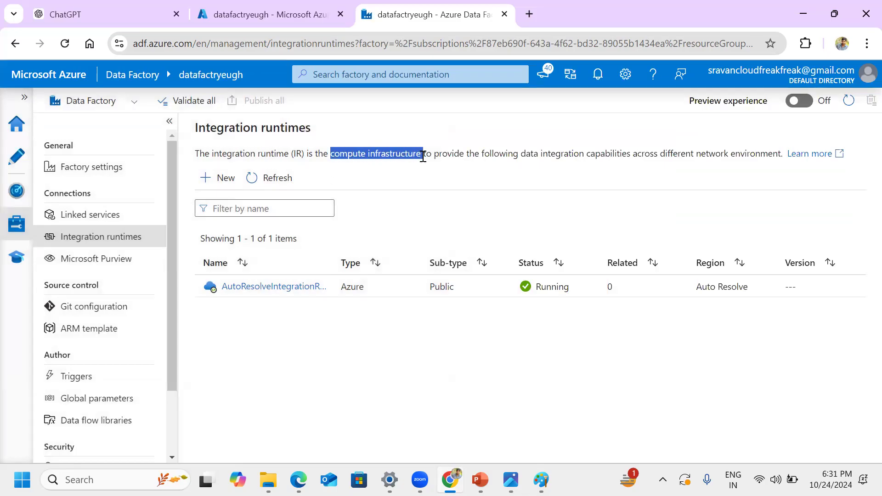
left_click(541, 480)
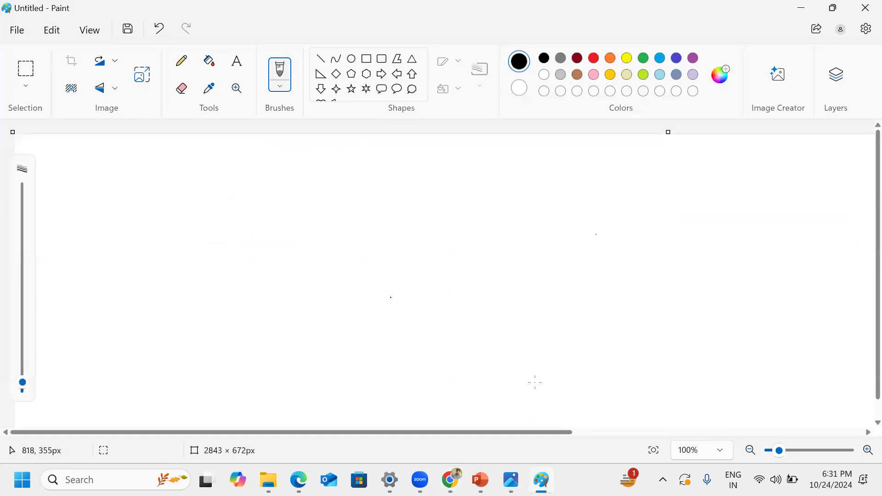
left_click(510, 480)
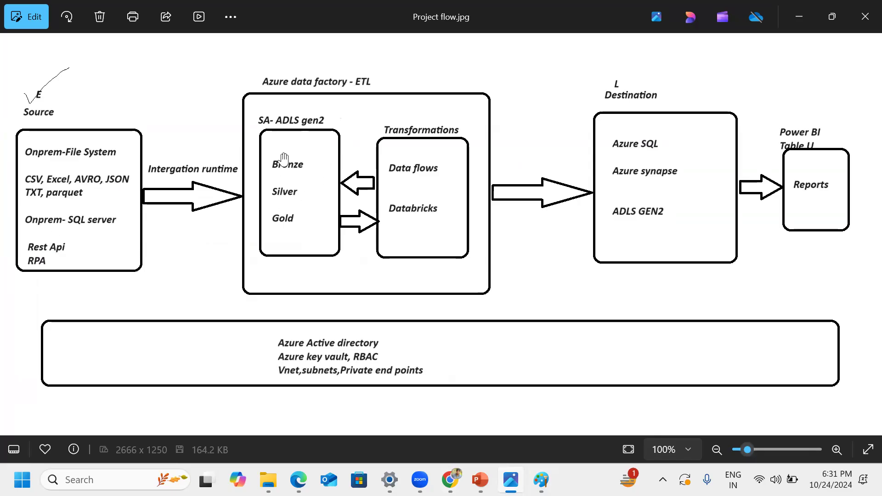
Step: Switch back to Data Factory Studio in the browser, view the linked services page, and return to the integration runtimes list
left_click(450, 480)
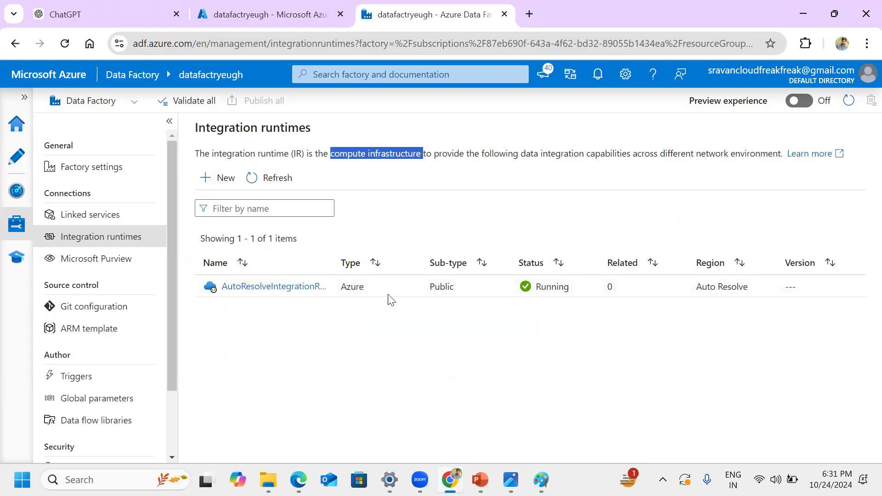
left_click(89, 215)
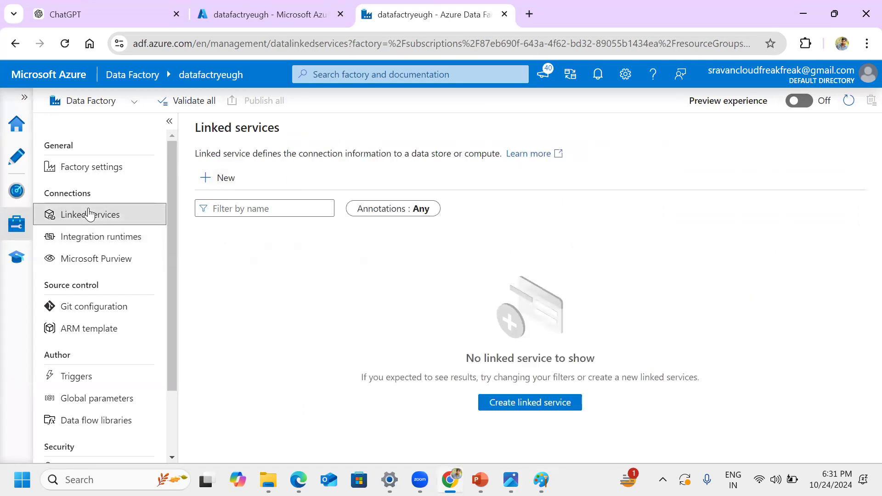
left_click(89, 238)
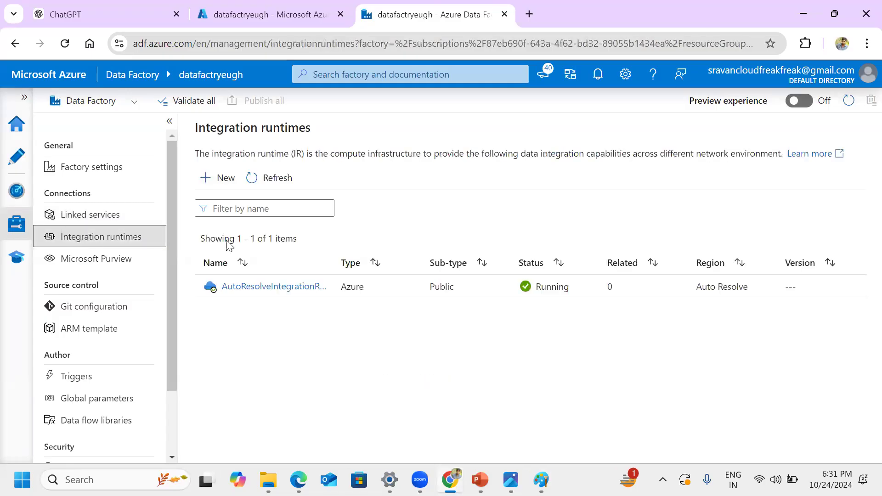
Step: Switch to the PowerPoint presentation, view the Important concepts and Azure Data Factory slides, and return to the browser
left_click(480, 480)
left_click(89, 219)
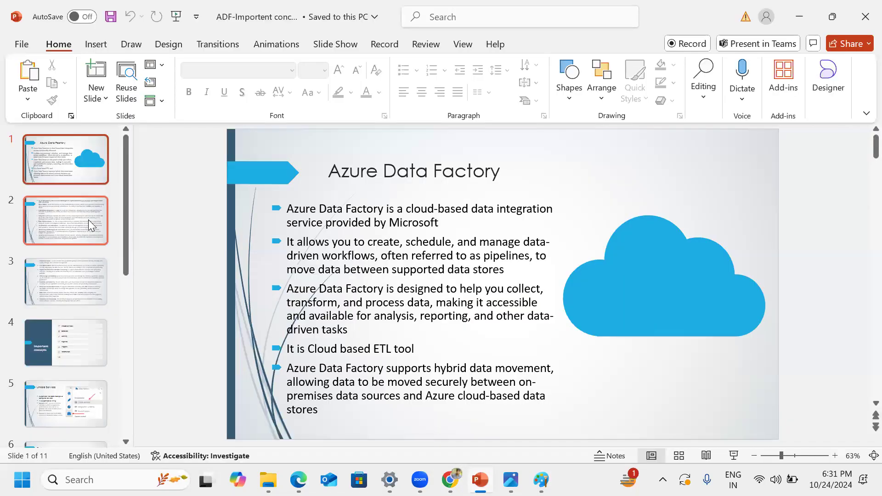
left_click(69, 344)
scroll(69, 352, "down", 8)
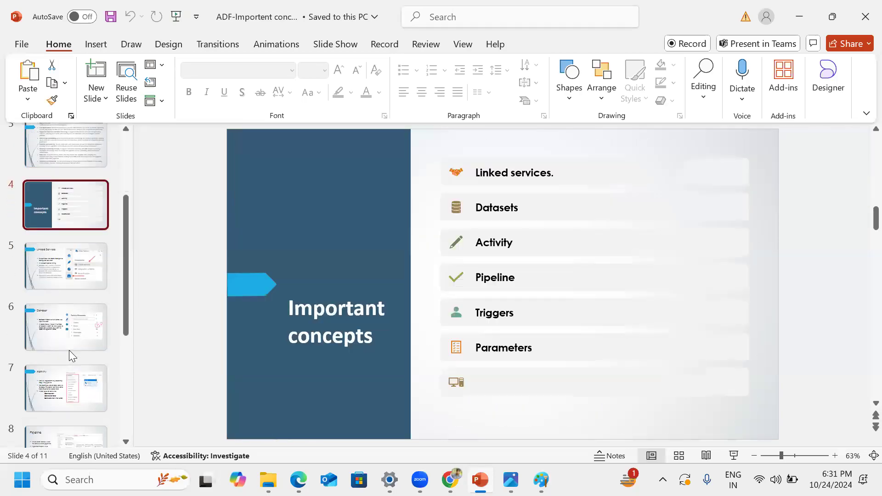
scroll(69, 352, "up", 8)
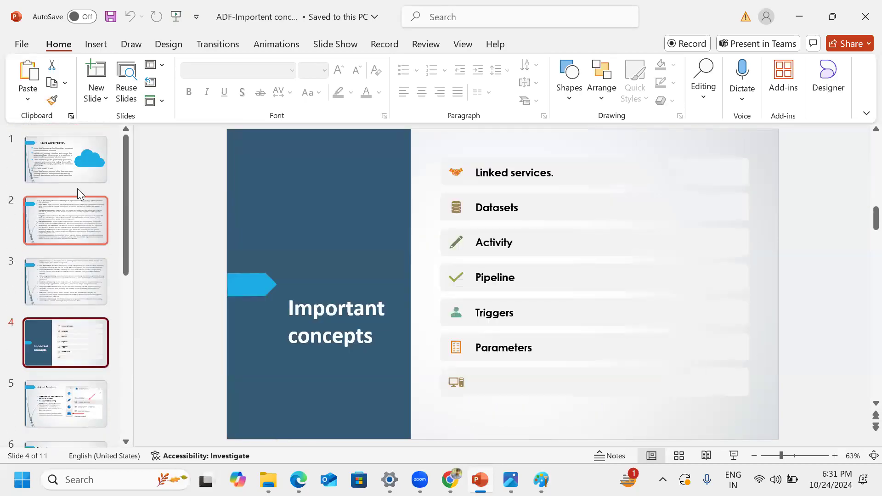
left_click(76, 177)
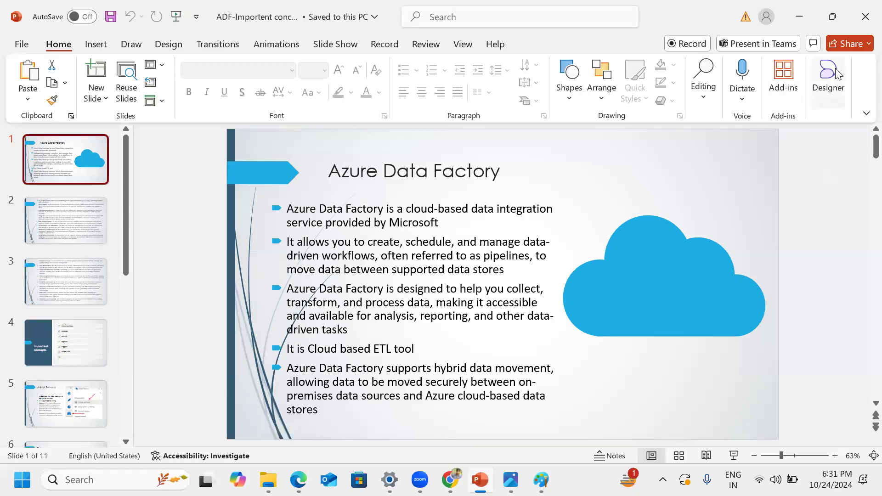
left_click(865, 18)
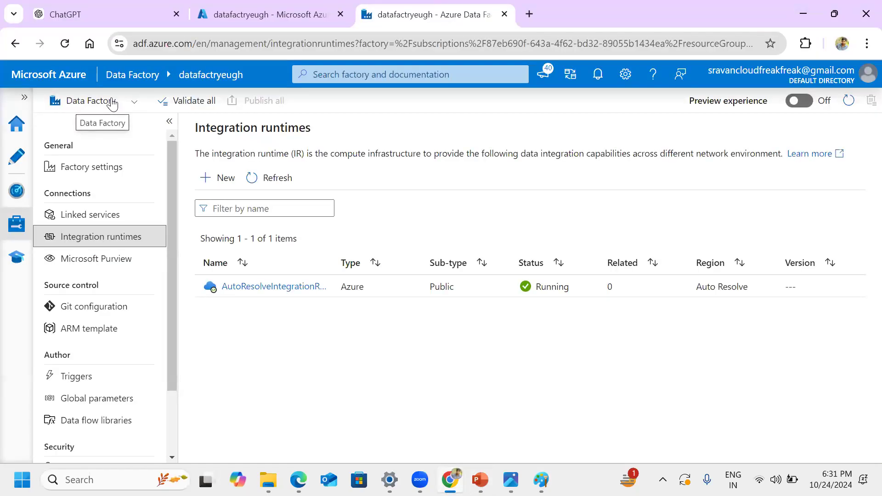
Step: View the linked services and integration runtimes pages in turn, and highlight the linked services description and heading
left_click(89, 214)
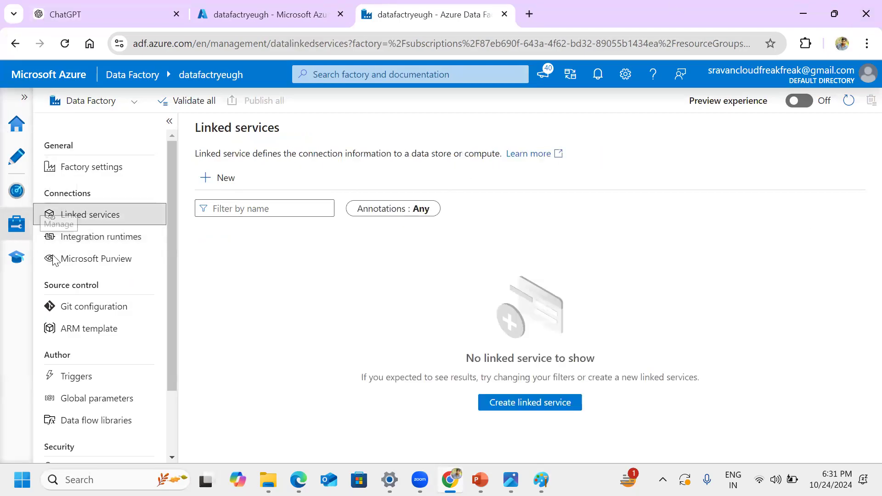
left_click(113, 240)
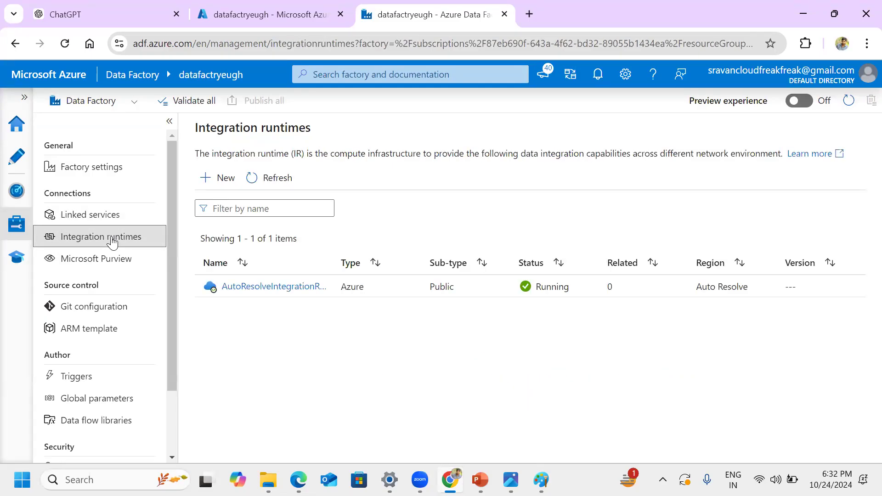
left_click(113, 220)
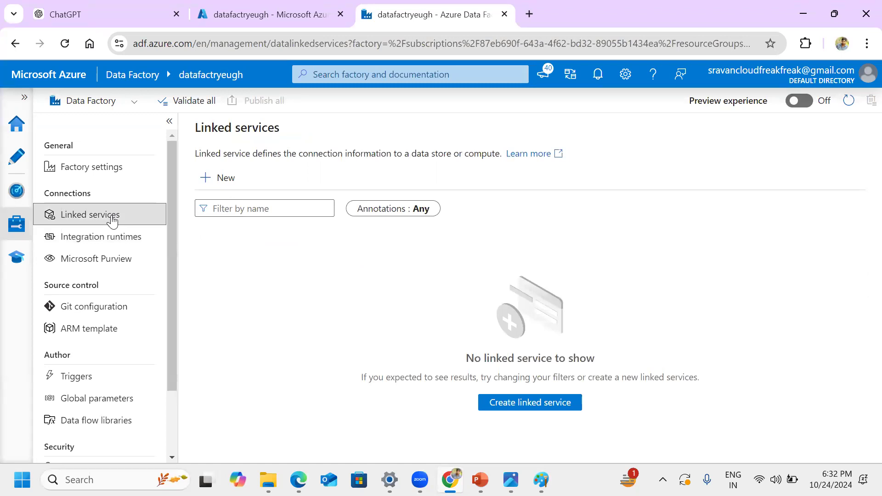
left_click_drag(302, 154, 505, 153)
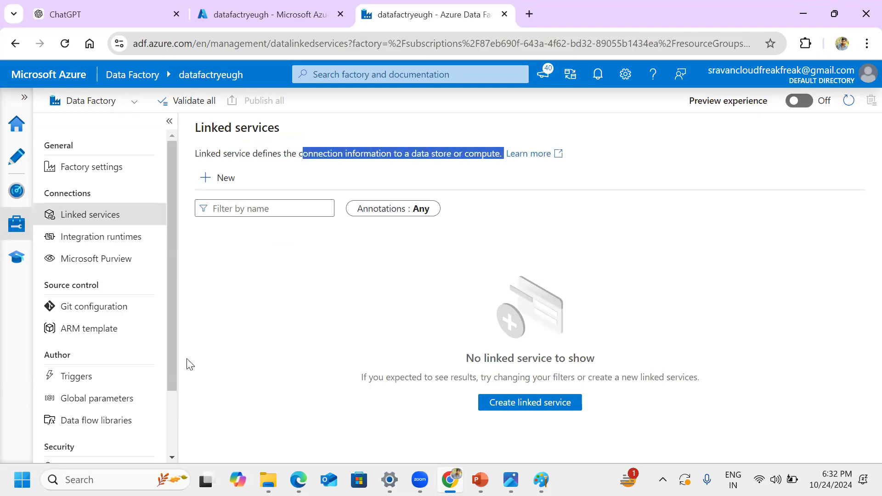
left_click(205, 140)
left_click_drag(196, 128, 299, 131)
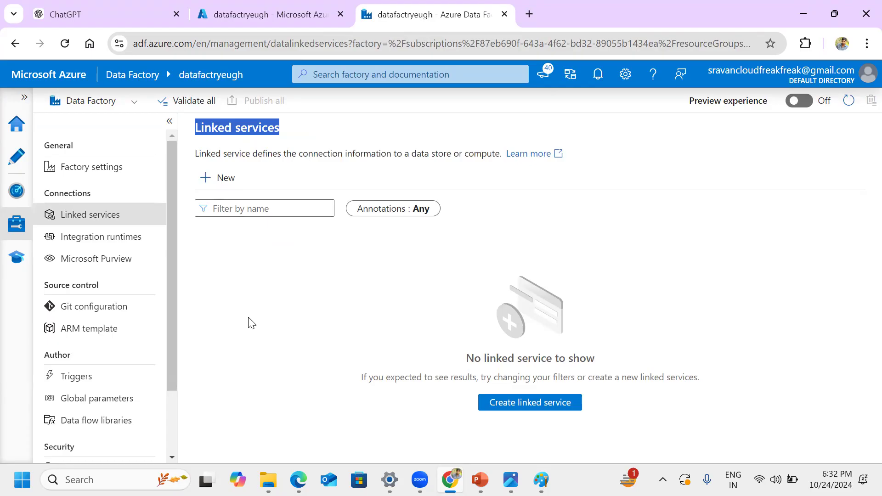
Step: Bring up the Project flow.jpg diagram, and open the WIN BOOT (C:) drive in File Explorer
left_click(541, 480)
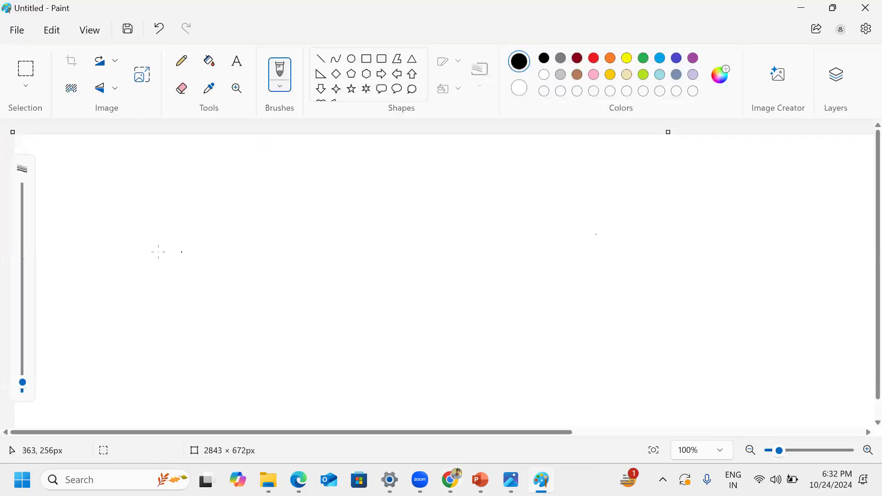
left_click(511, 480)
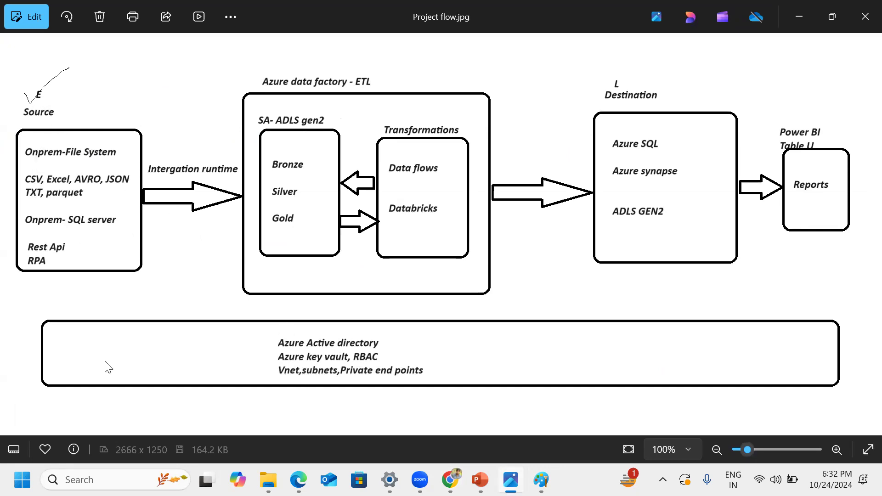
left_click(68, 342)
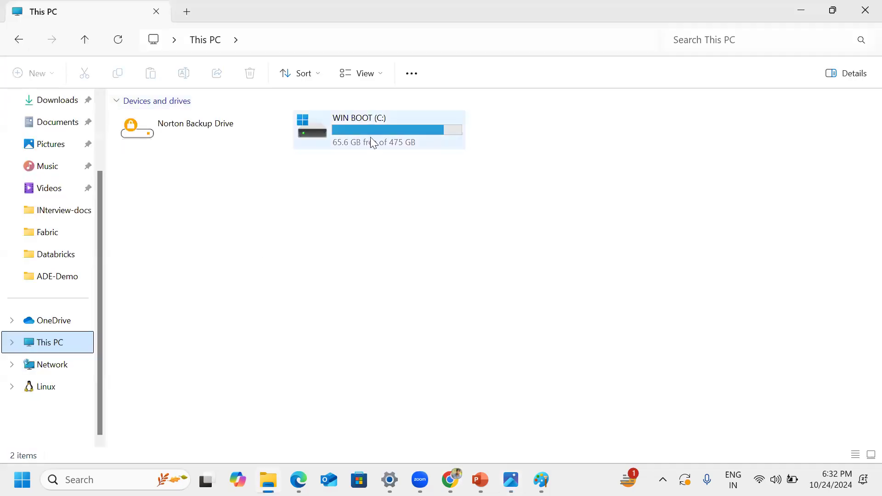
left_click(403, 147)
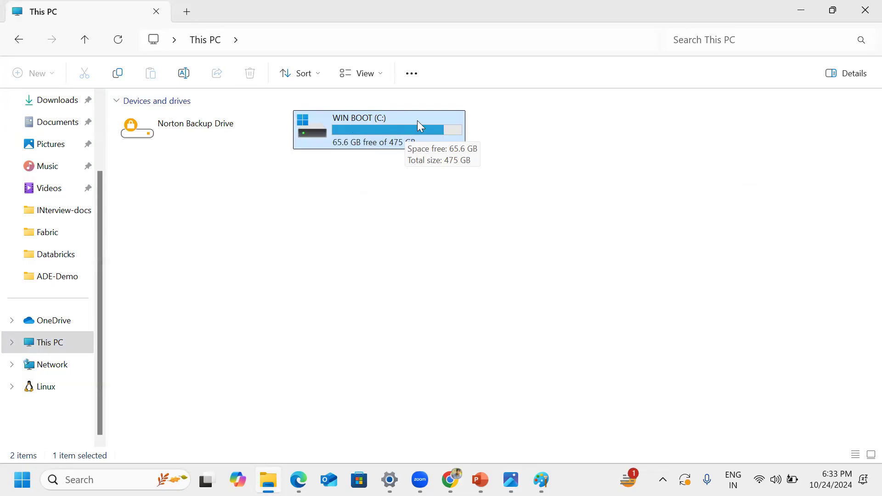
double_click(386, 135)
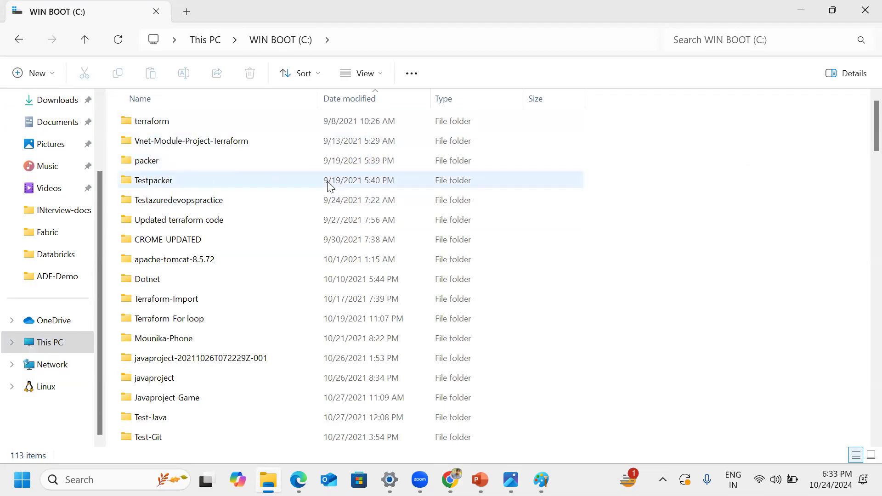
left_click(19, 41)
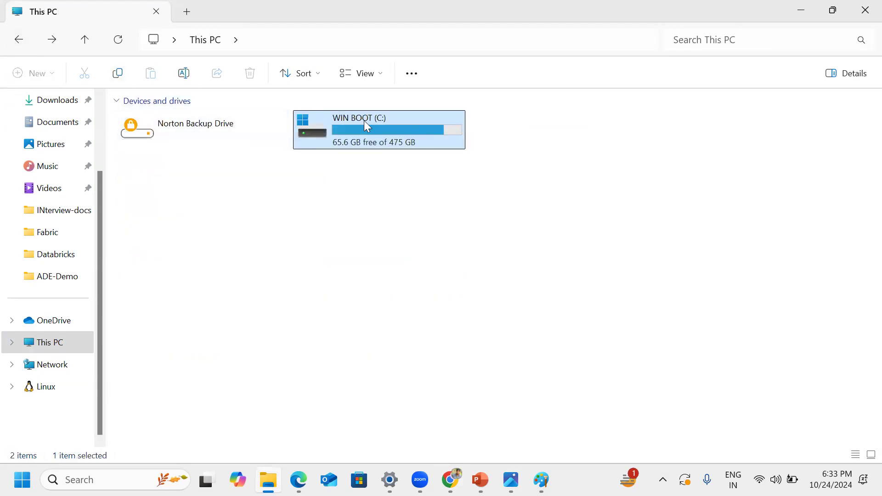
double_click(366, 146)
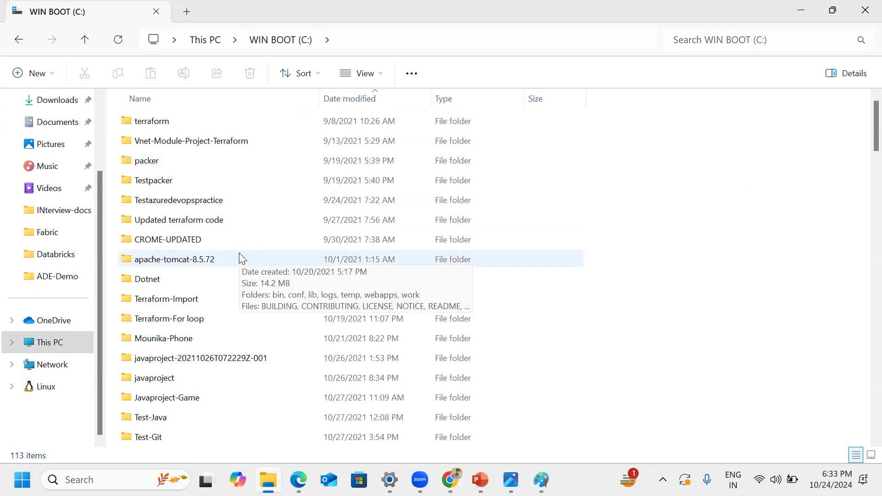
Step: Point out the terraform, Vnet-Module-Project-Terraform and Dotnet folders on the C: drive by selecting each in turn
left_click(146, 121)
left_click(150, 143)
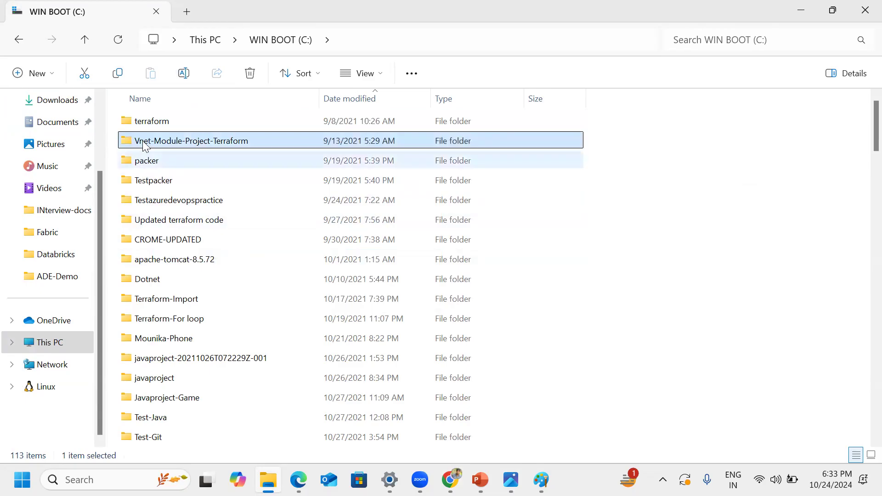
left_click(147, 123)
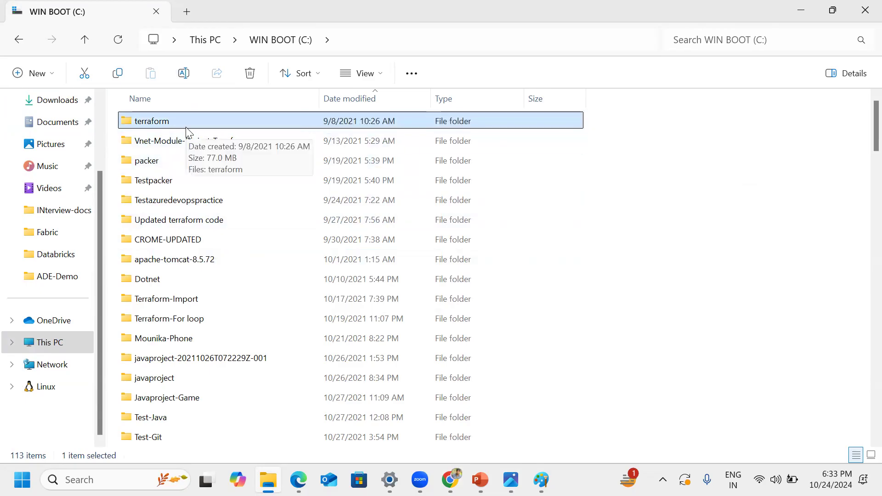
left_click(152, 280)
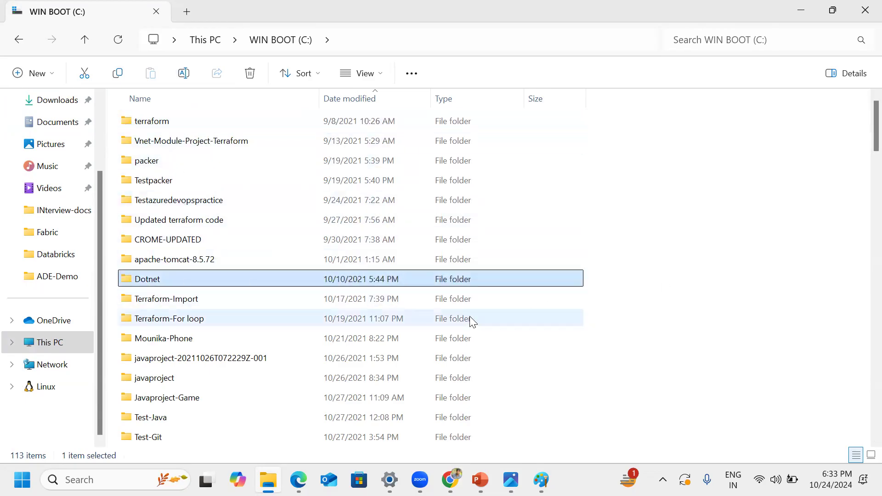
mouse_move(212, 281)
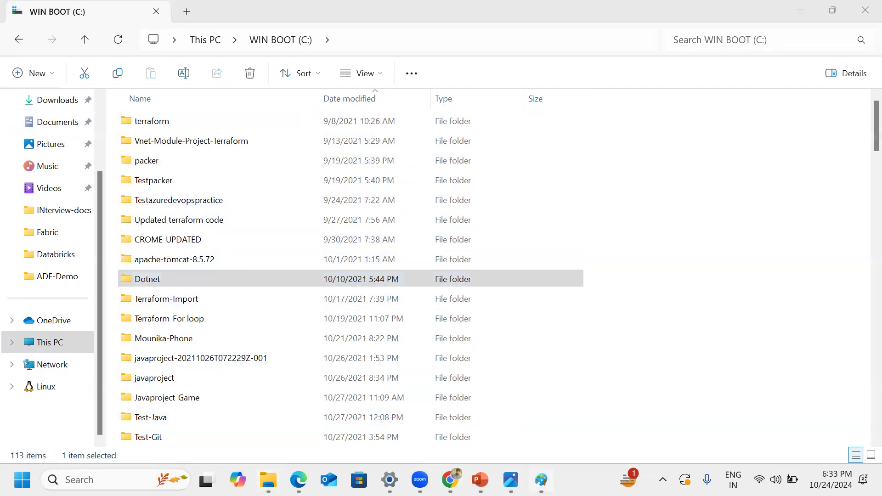
Step: Bring up the Project flow.jpg diagram again, and minimise it to return to the C: drive's Dotnet folder
left_click(541, 479)
left_click(511, 479)
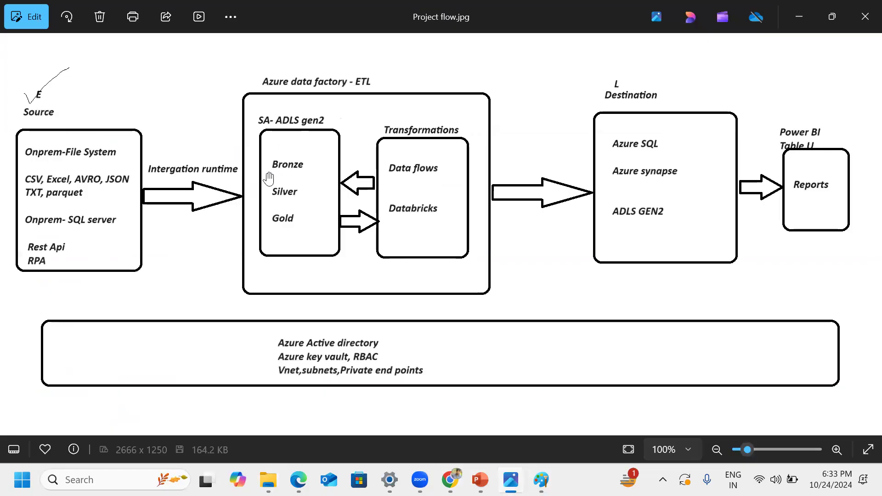
left_click(801, 20)
left_click(800, 10)
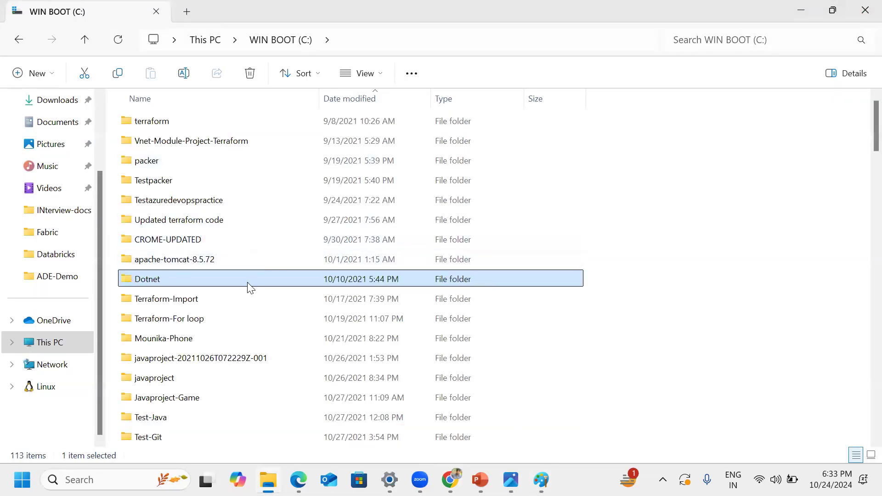
mouse_move(248, 287)
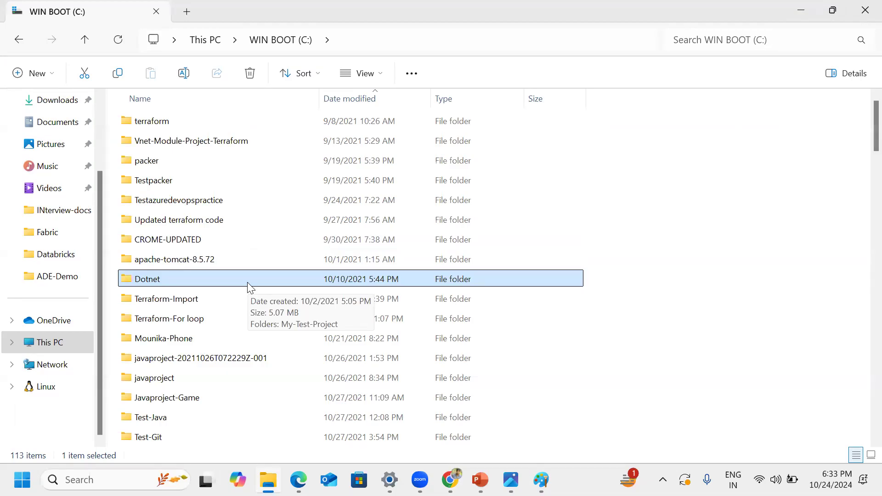
Step: Minimise File Explorer to return to Data Factory Studio, and highlight the Linked services heading
left_click(800, 11)
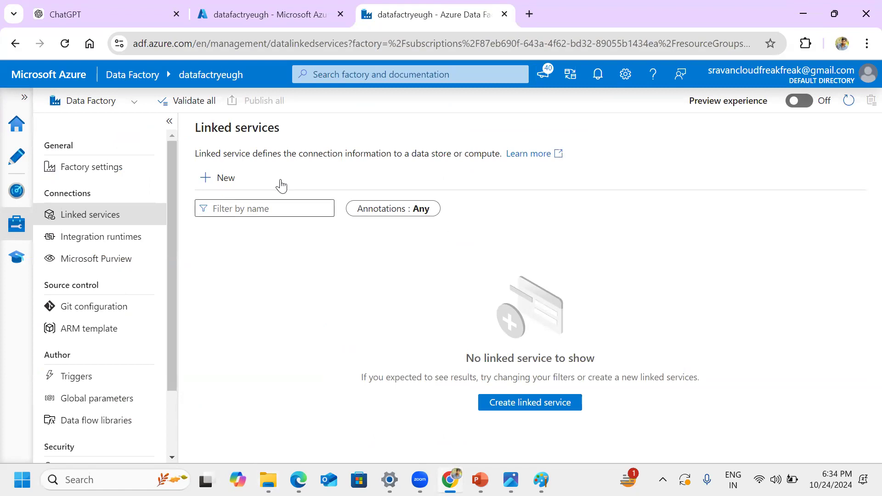
left_click_drag(195, 128, 311, 134)
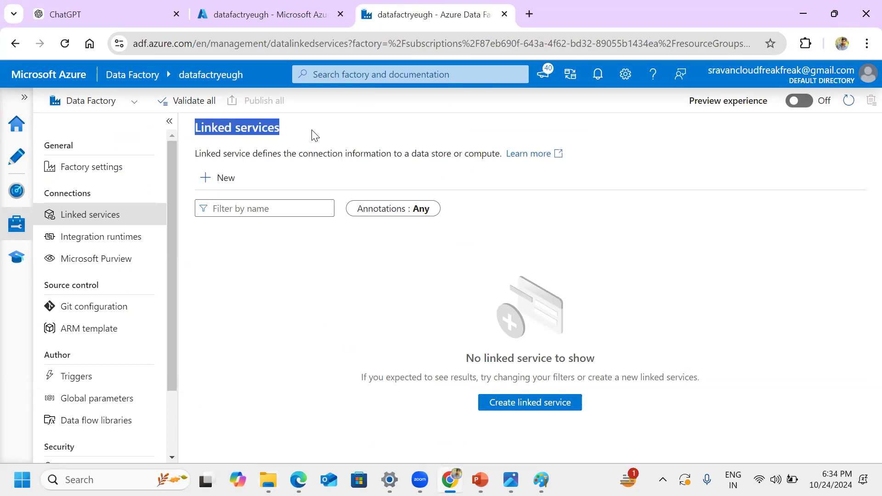
left_click(339, 139)
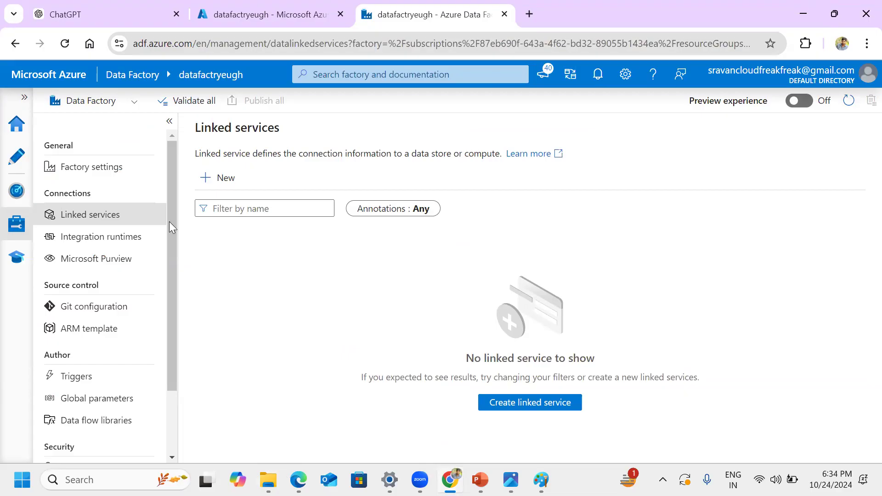
Step: Switch to the C: drive in File Explorer and select the CROME-UPDATED and Updated terraform code folders in turn
key("alt+Tab")
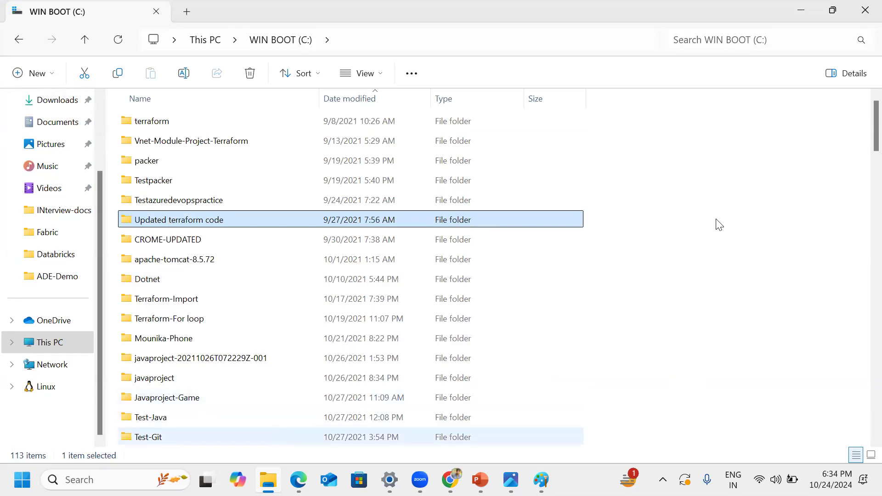
key("alt+Tab")
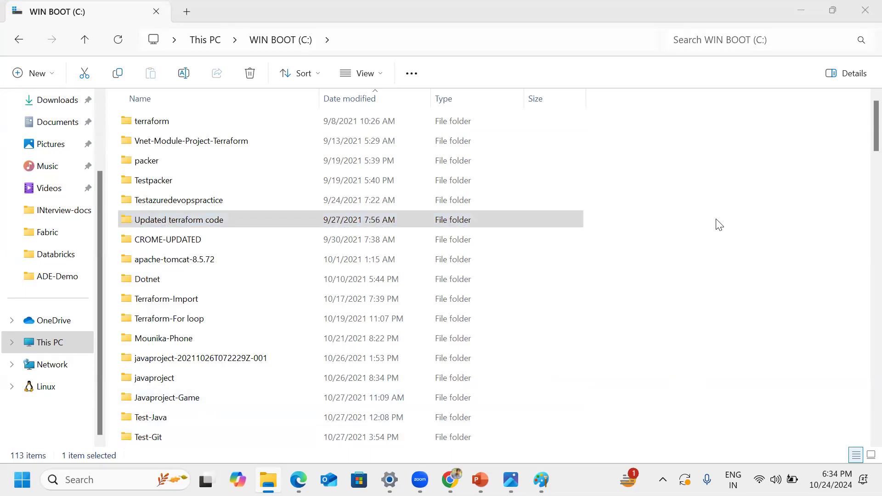
key("alt+Tab")
left_click(206, 242)
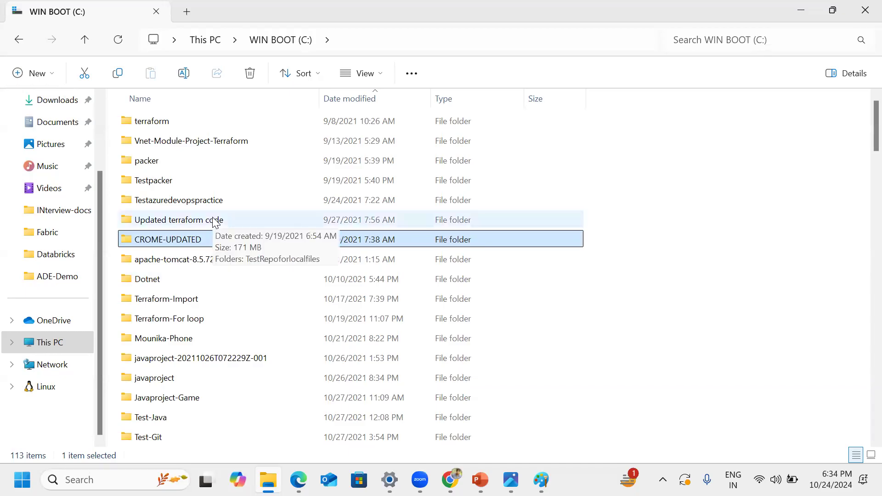
left_click(215, 221)
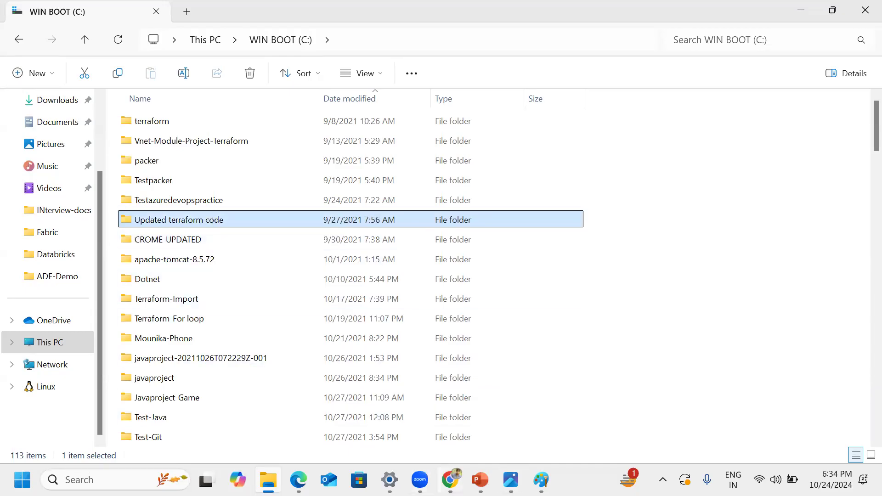
Step: Return to Data Factory Studio and highlight "connection information" and "data store or compute" in the linked services description
key("alt+Tab")
left_click_drag(298, 154, 397, 154)
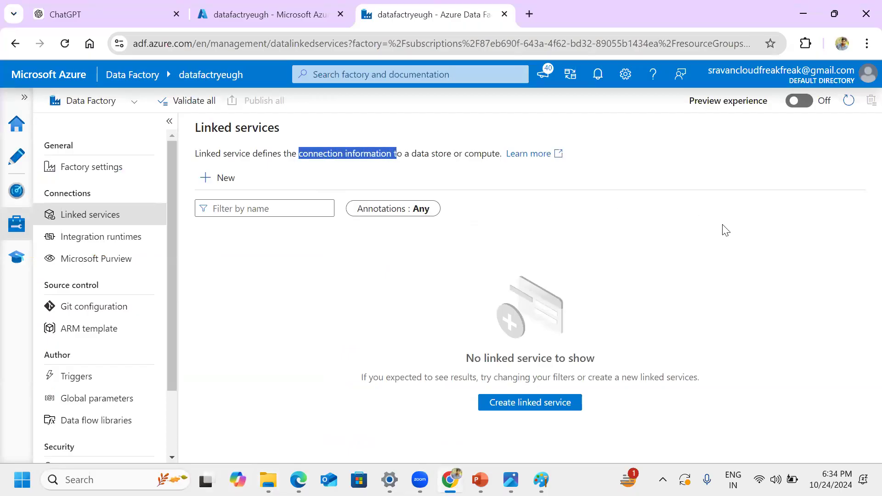
left_click(652, 231)
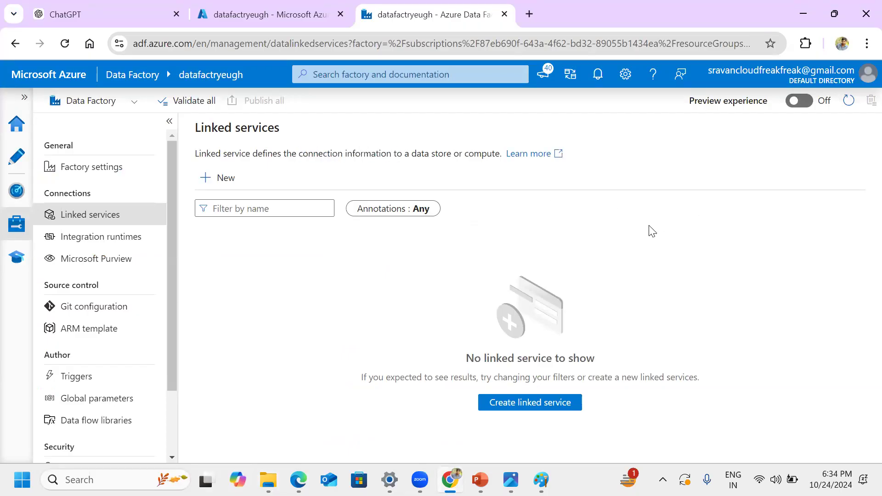
left_click_drag(411, 153, 500, 154)
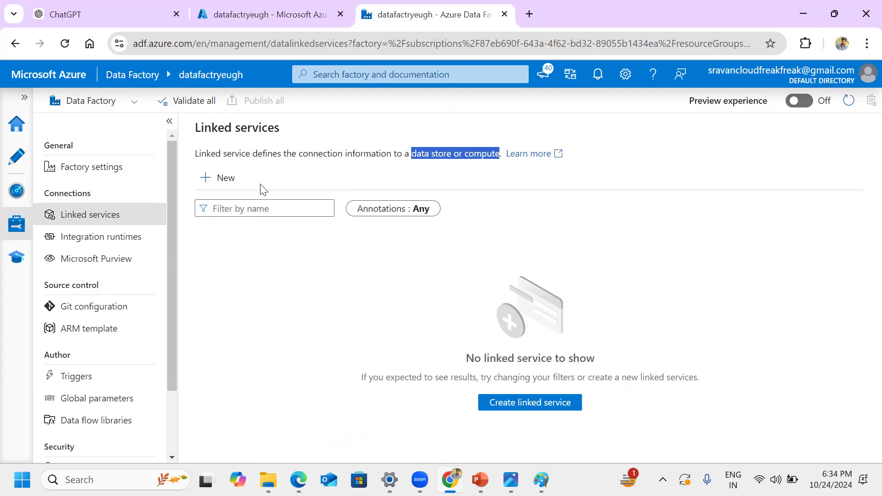
Step: Start a new linked service and browse the available data stores down to Azure Synapse Analytics and Azure Table Storage
left_click(232, 180)
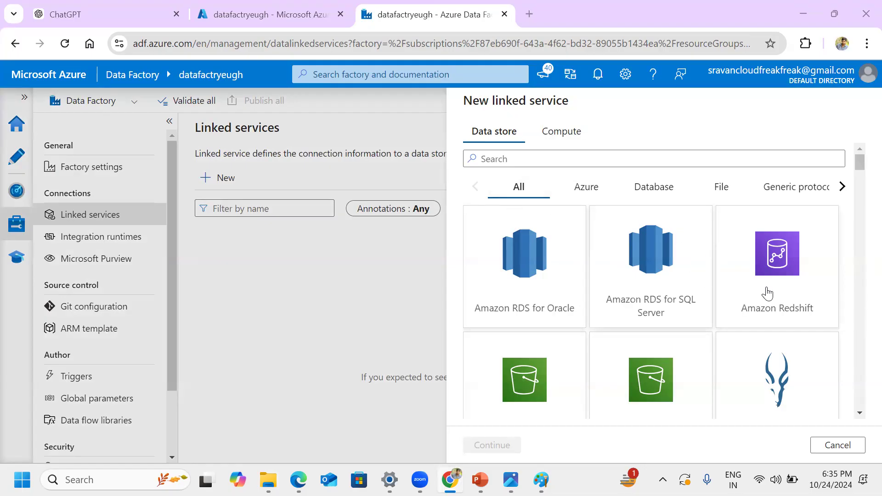
left_click(860, 413)
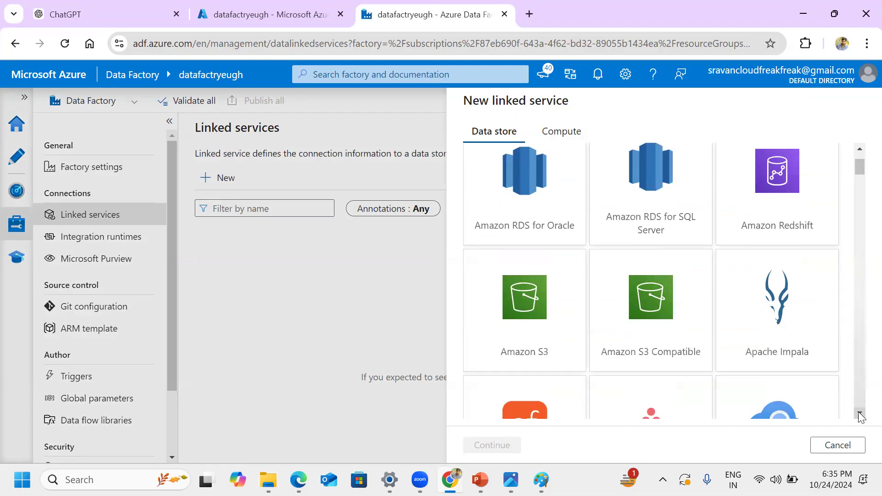
left_click(860, 414)
left_click(860, 413)
left_click(859, 413)
left_click(860, 413)
left_click(860, 413)
left_click(860, 413)
left_click(860, 413)
left_click(859, 413)
left_click(859, 413)
left_click(860, 414)
left_click(860, 414)
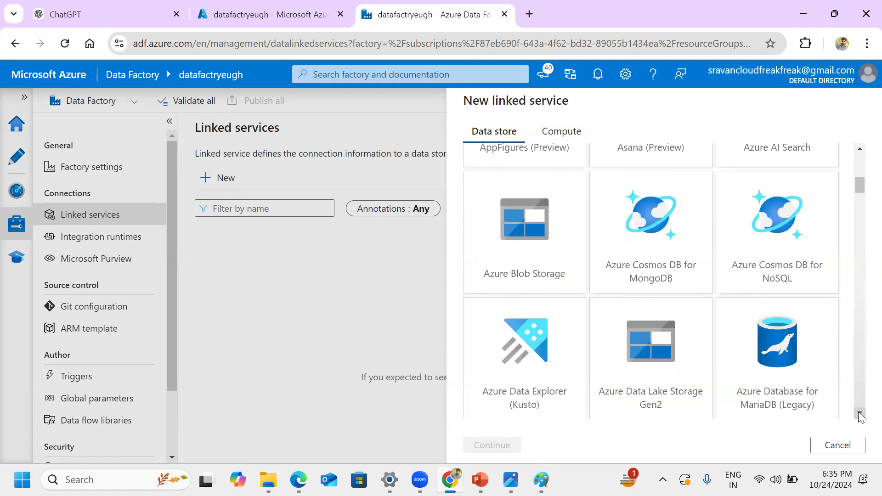
left_click(859, 414)
left_click(859, 414)
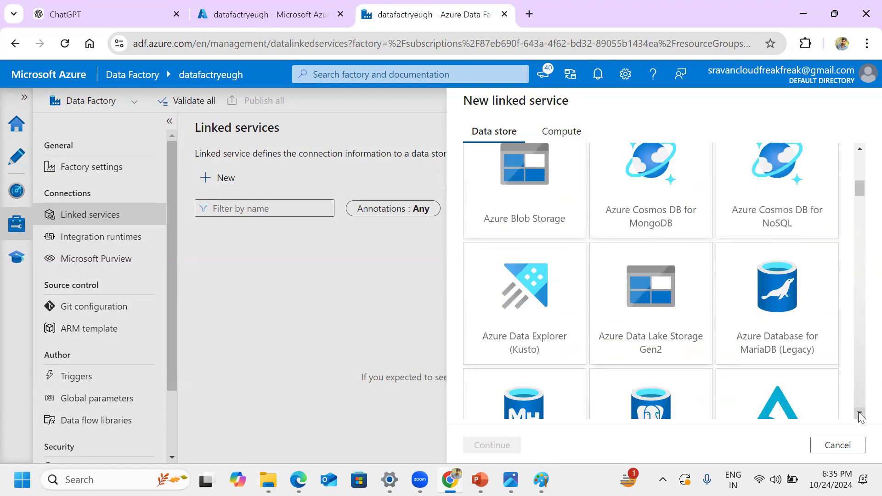
left_click(860, 414)
left_click(859, 413)
left_click(860, 413)
left_click(860, 414)
left_click(859, 413)
left_click(859, 414)
left_click(859, 413)
left_click(859, 413)
left_click(860, 413)
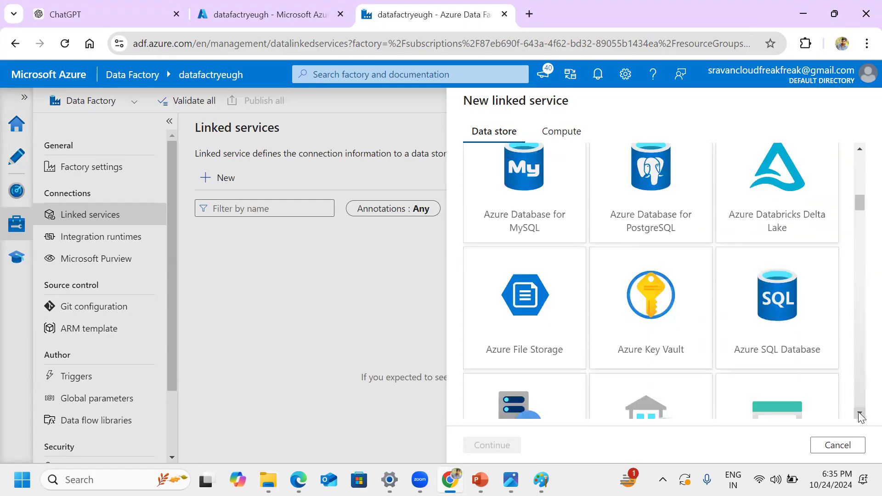
left_click(860, 414)
Step: Return to the start of the data store list, and browse the compute types available for a linked service
left_click(860, 414)
left_click(860, 414)
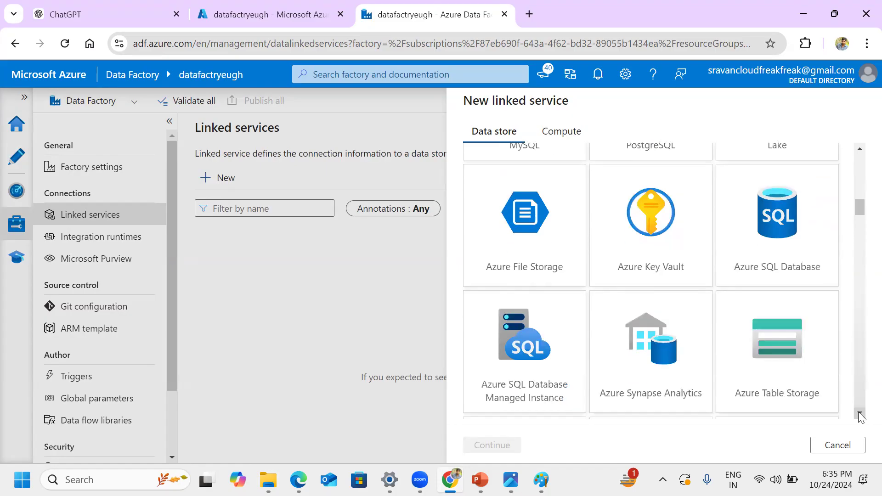
left_click(859, 413)
left_click_drag(860, 206, 834, 156)
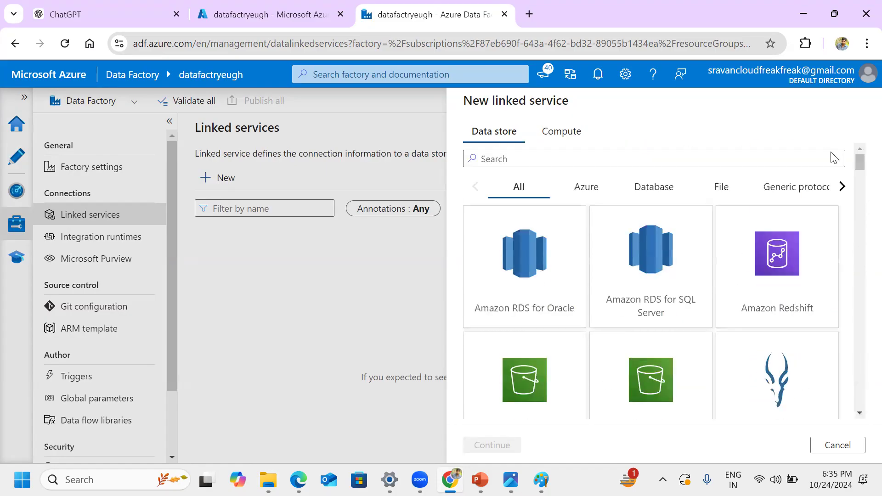
left_click(565, 133)
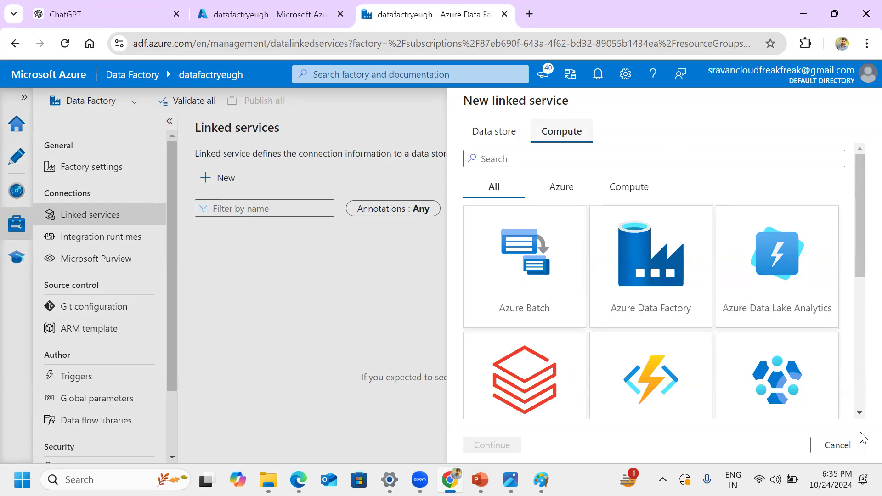
scroll(860, 416, "down", 3)
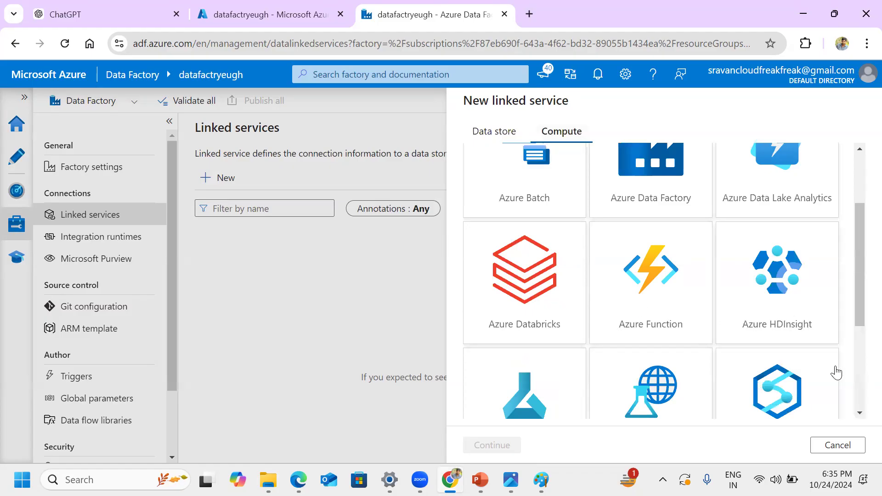
scroll(860, 415, "down", 2)
scroll(860, 415, "down", 2)
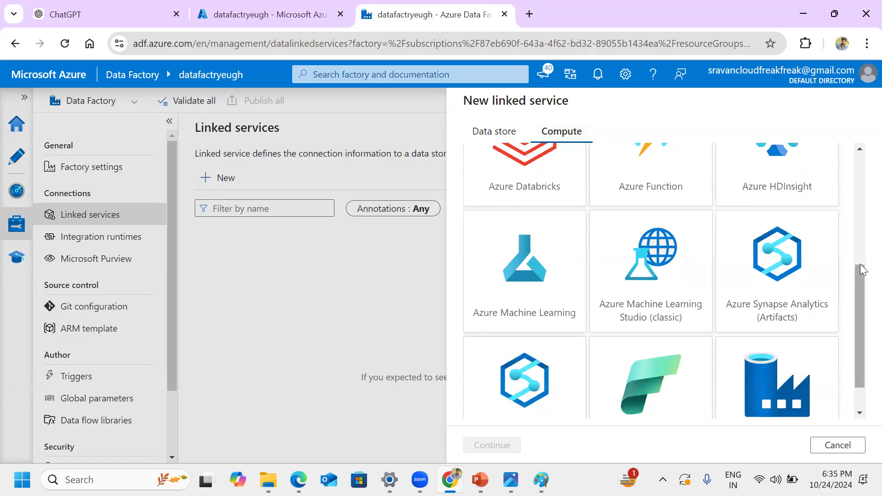
left_click_drag(857, 302, 857, 212)
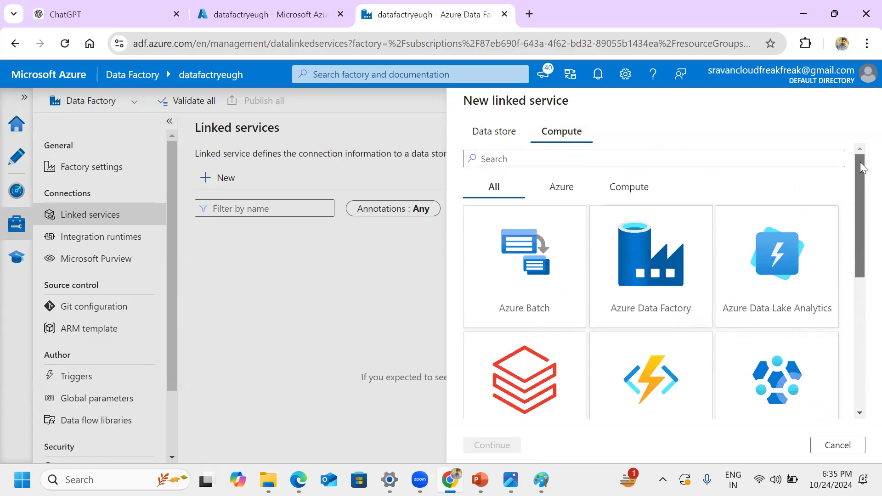
Step: Search the linked service data stores for "sql server" and for "azure sql"
left_click(495, 140)
left_click(533, 162)
type("sql server")
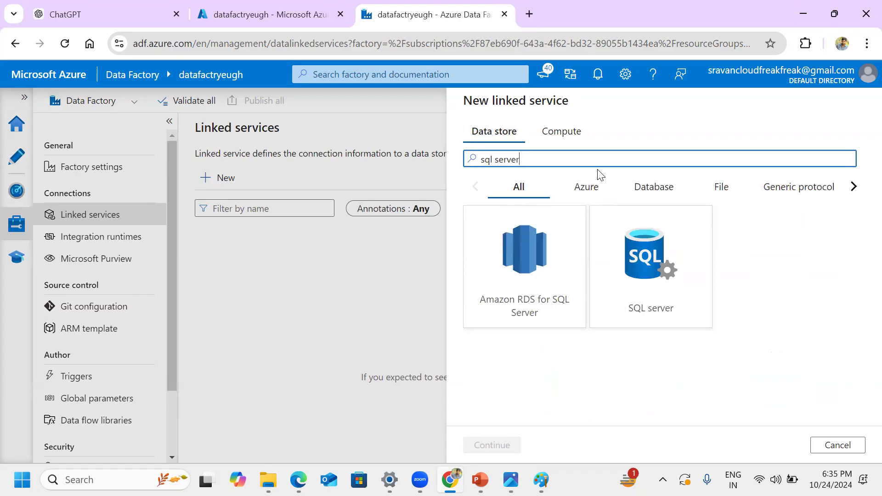
triple_click(483, 157)
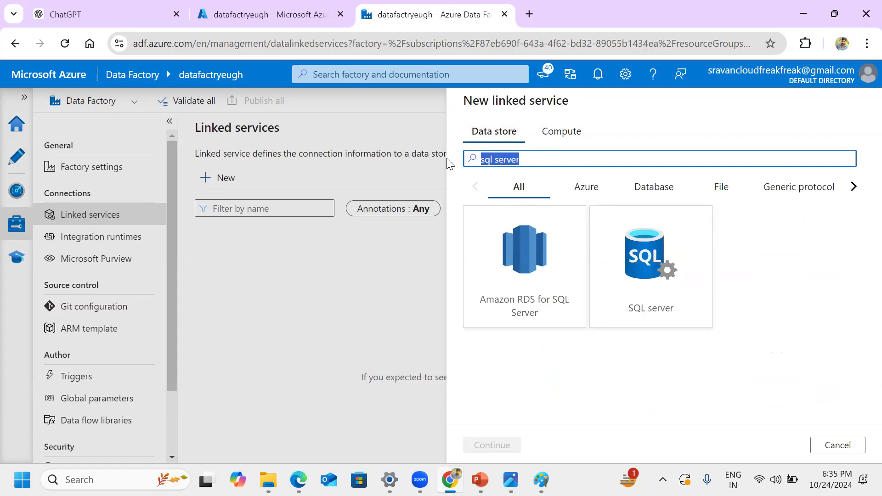
key("BackSpace")
type("azure sql")
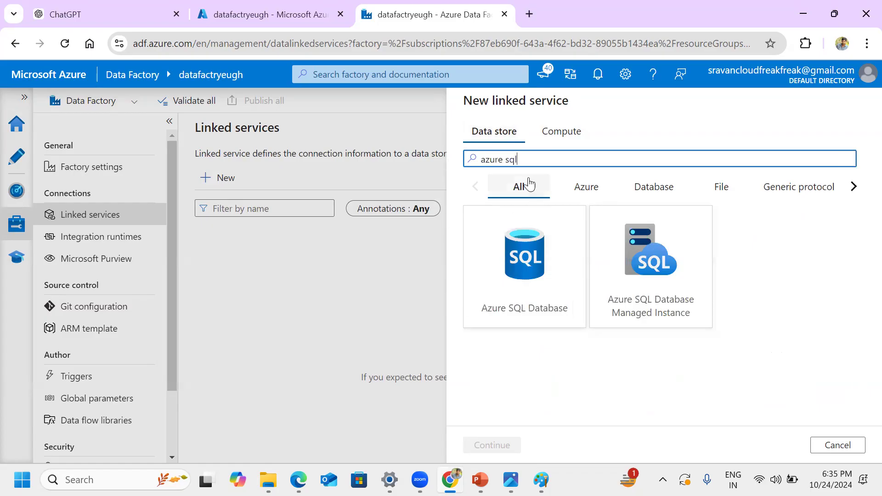
Step: Search the data stores for "sql ser", and continue with SQL server as the new linked service's type
left_click_drag(518, 159, 466, 158)
type("sql seve")
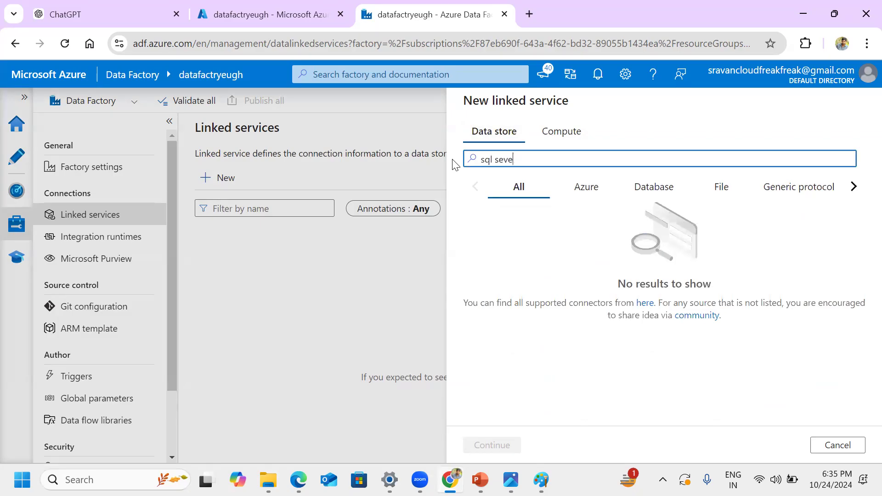
key("BackSpace")
type("rf")
key("BackSpace")
key("BackSpace")
left_click(651, 274)
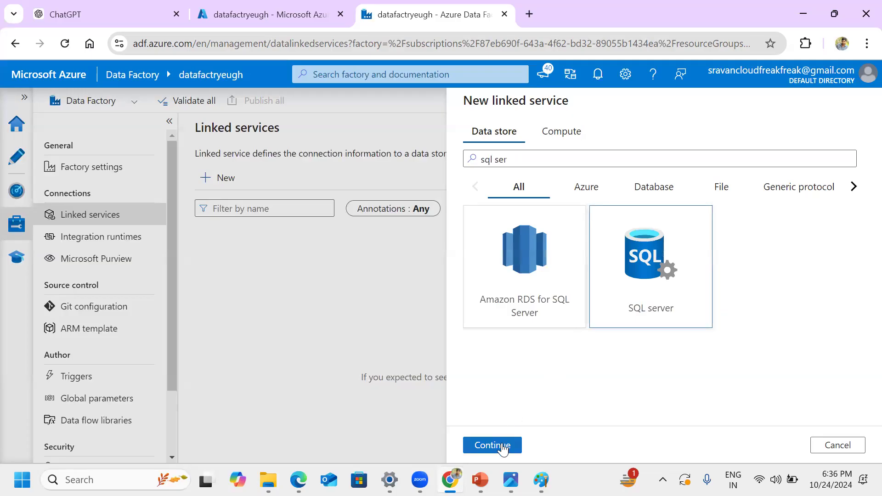
double_click(688, 298)
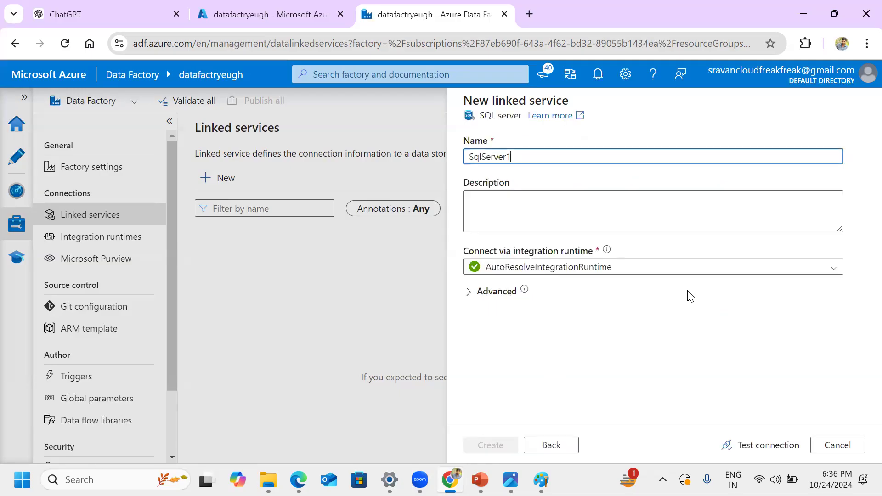
Step: Highlight the SQL server linked service's name and view the choices for connecting via integration runtime
left_click_drag(528, 156, 445, 158)
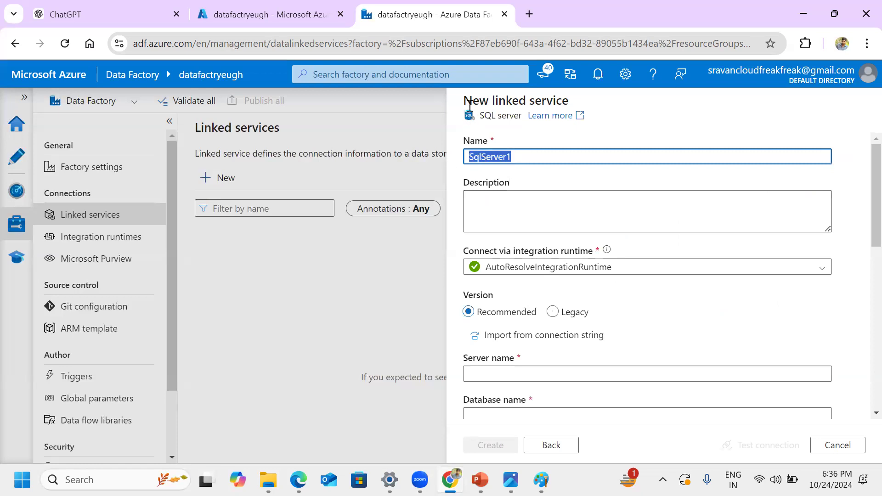
scroll(860, 169, "down", 2)
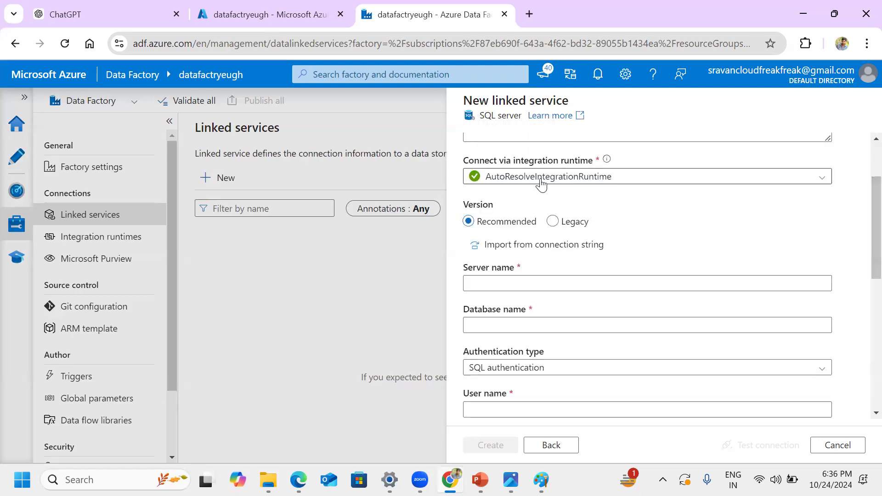
left_click(611, 180)
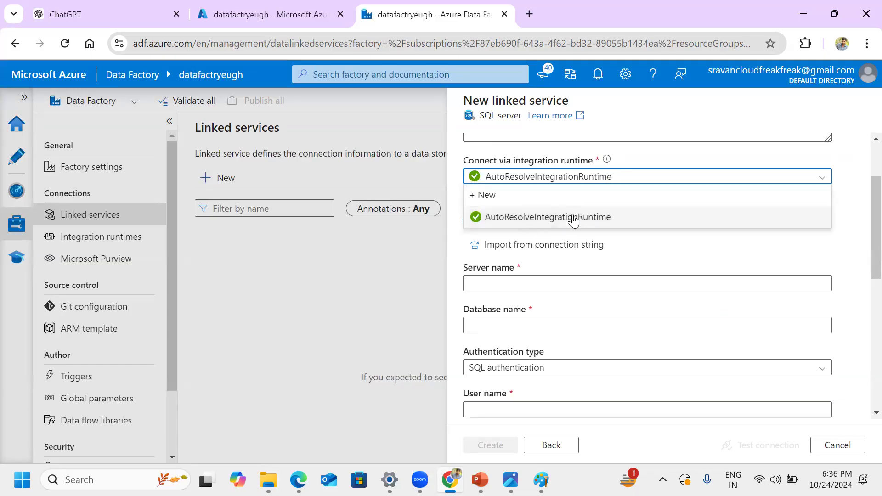
left_click(860, 233)
Step: Examine the SQL server connection fields from server name to encryption and annotations, including the available authentication types
scroll(861, 248, "down", 3)
left_click(594, 162)
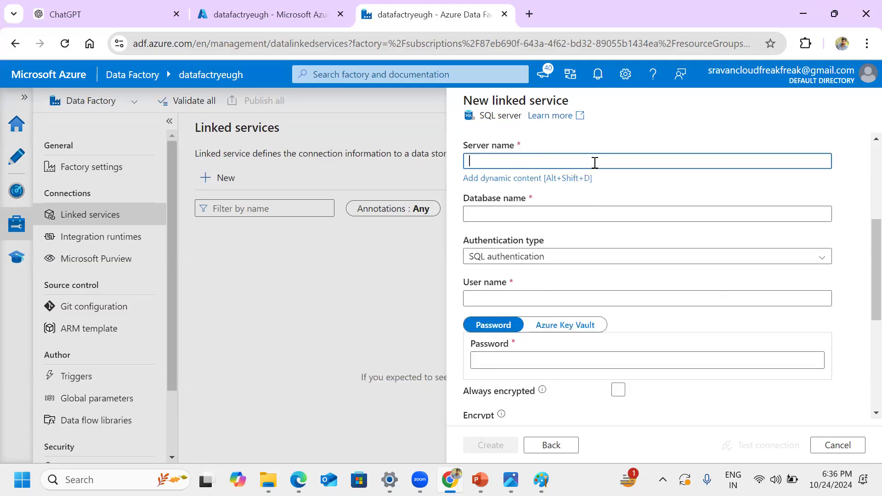
left_click(865, 268)
scroll(864, 262, "down", 2)
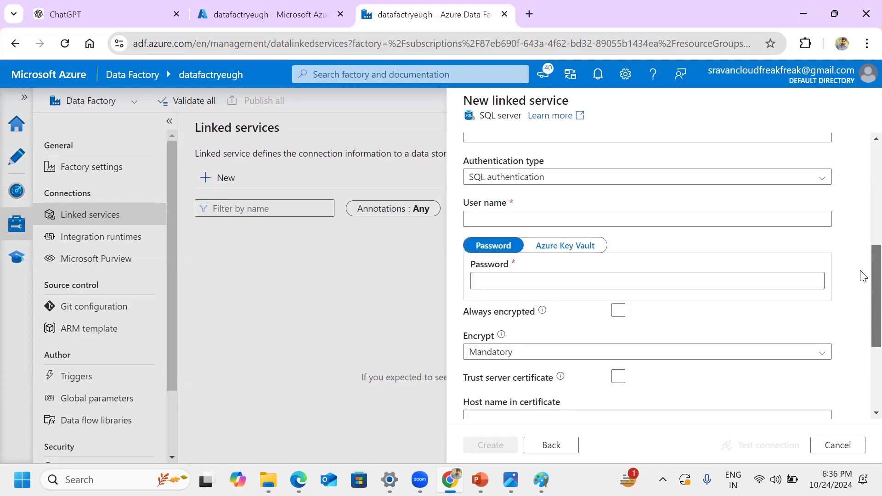
left_click(654, 177)
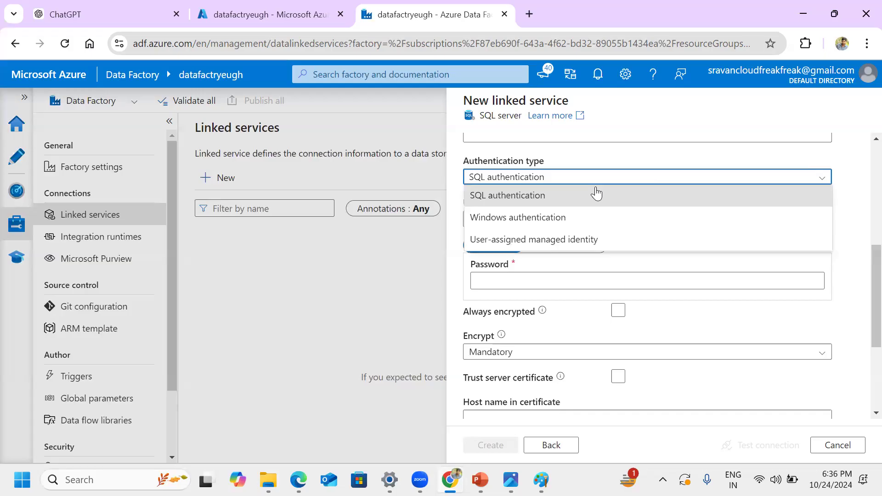
left_click(860, 238)
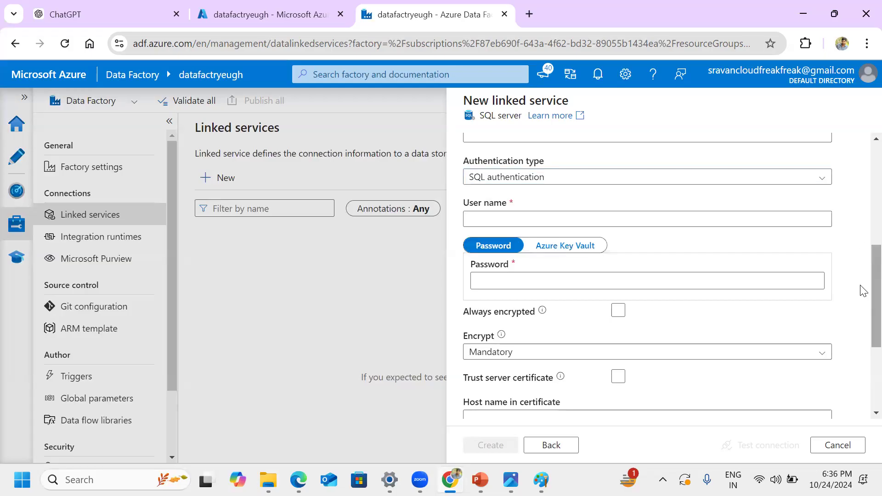
scroll(860, 321, "down", 4)
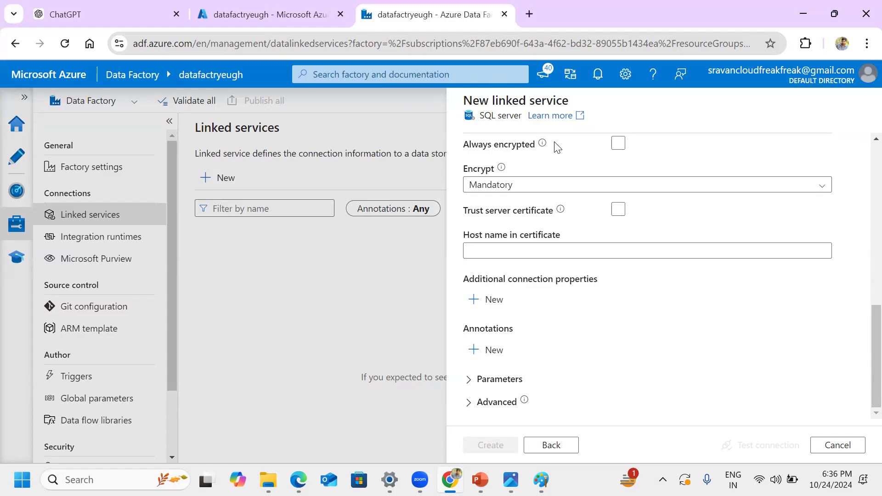
Step: Switch to the Photos app to show the Project flow.jpg architecture diagram
left_click(536, 476)
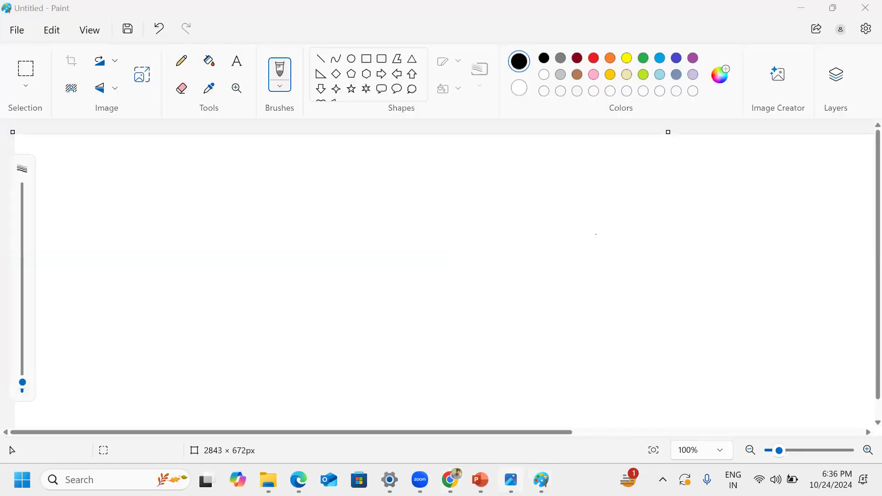
left_click(511, 480)
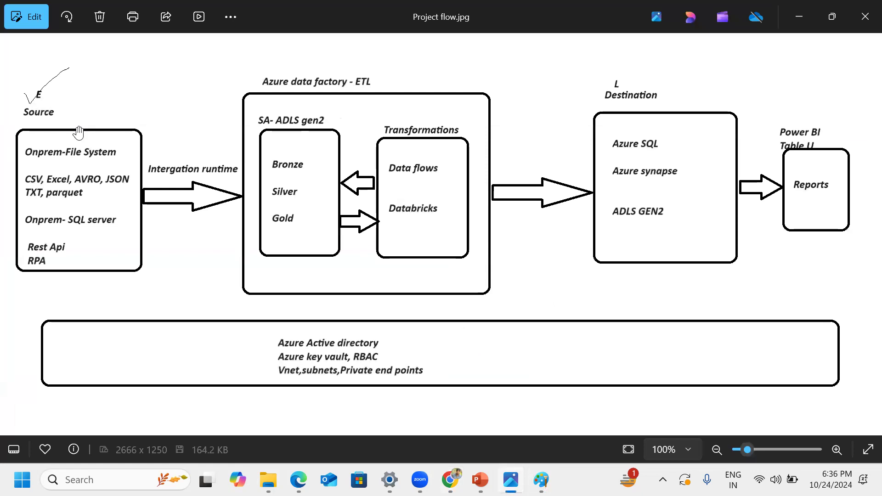
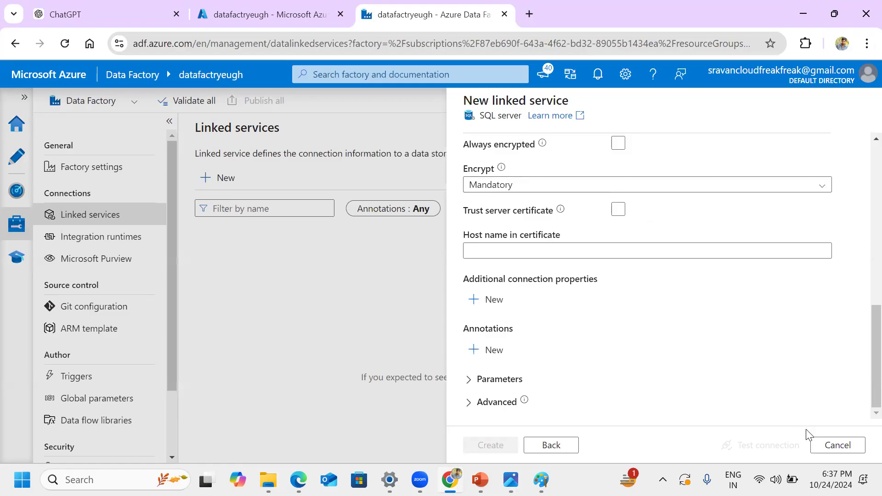
Step: Cancel the new SQL server linked service and switch to the Photos app to show the Project flow.jpg diagram
left_click(838, 448)
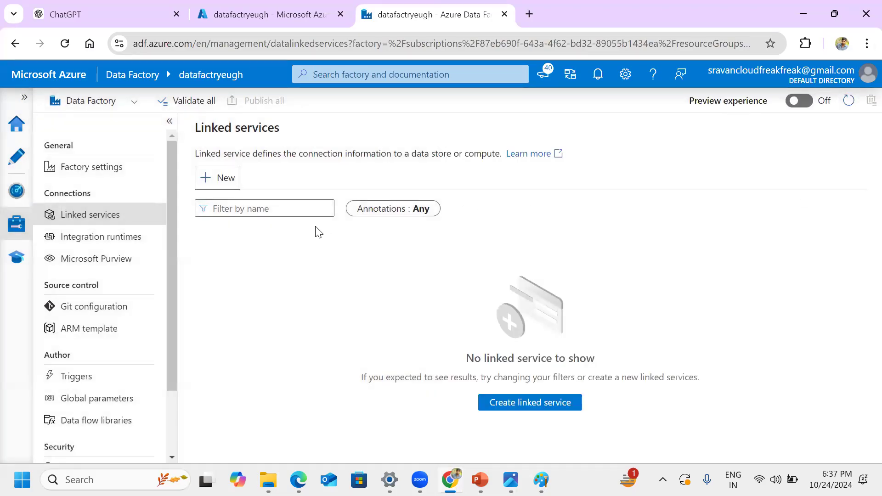
left_click(540, 478)
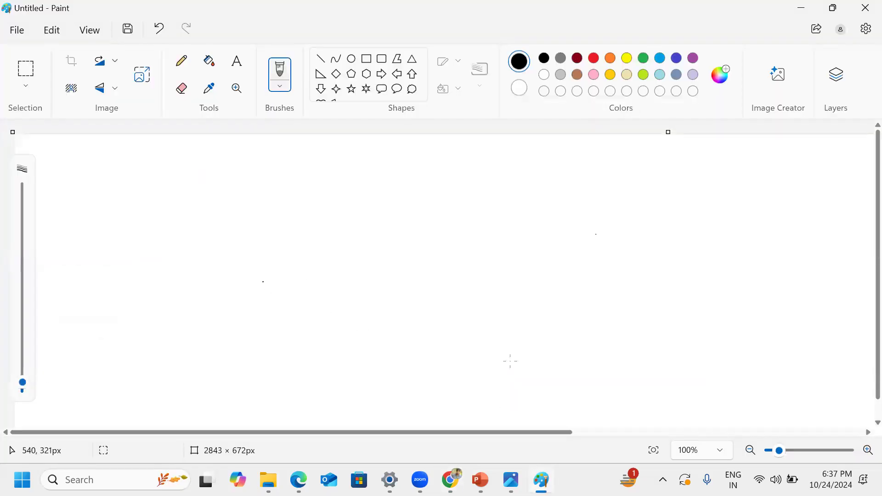
left_click(511, 479)
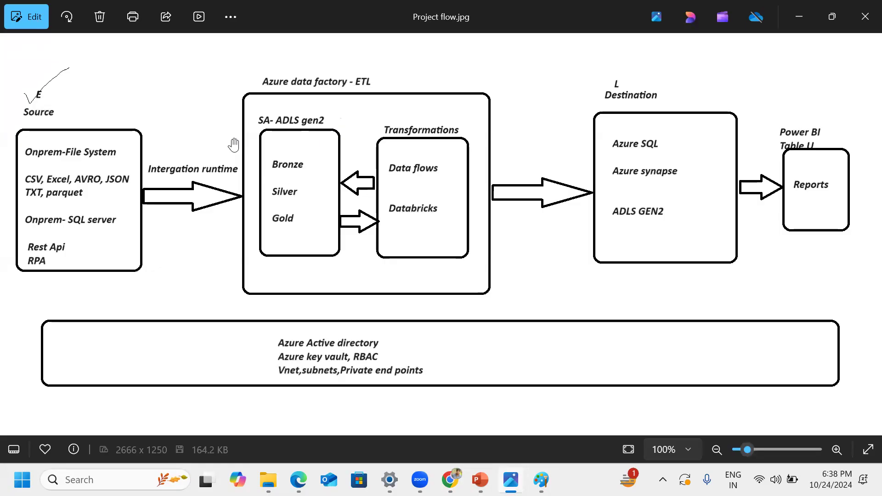
Step: Switch back to Chrome and start a new linked service, searching "gen2" and continuing with Azure Data Lake Storage Gen2
left_click(453, 478)
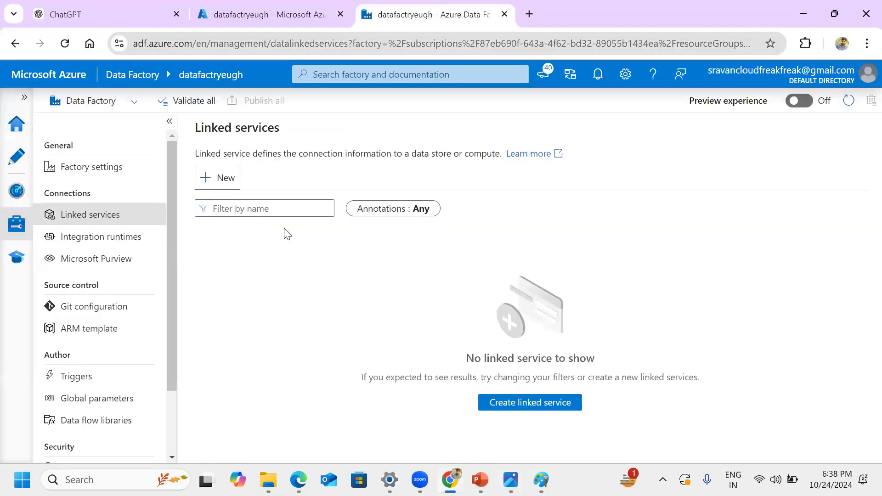
left_click(216, 178)
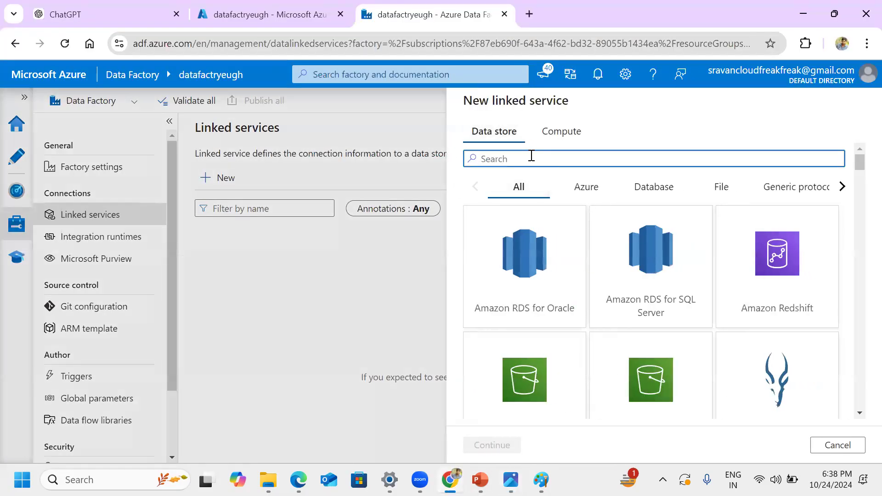
type("gen2")
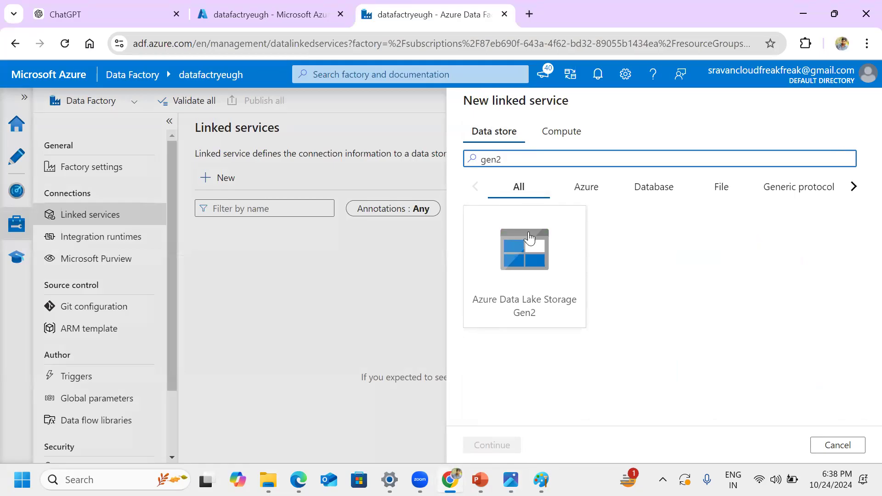
left_click(527, 269)
left_click(493, 446)
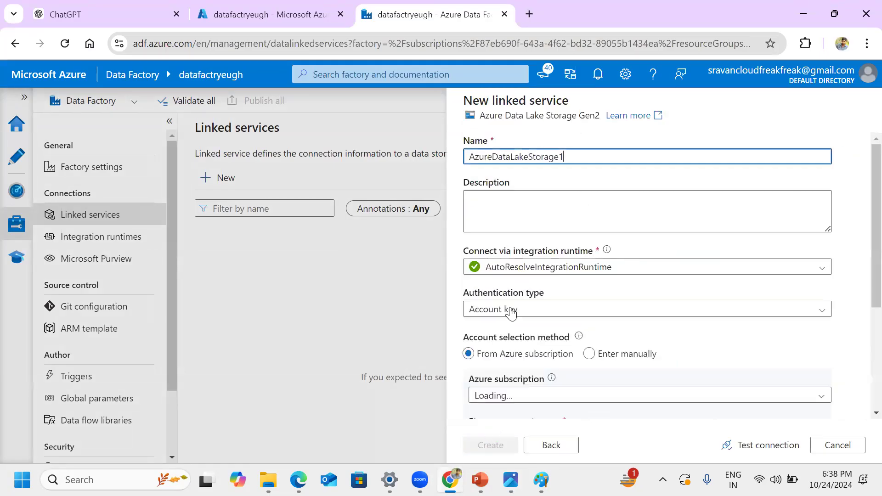
Step: Highlight the Data Lake linked service's name and view the authentication types, keeping Account key
left_click_drag(572, 157, 472, 160)
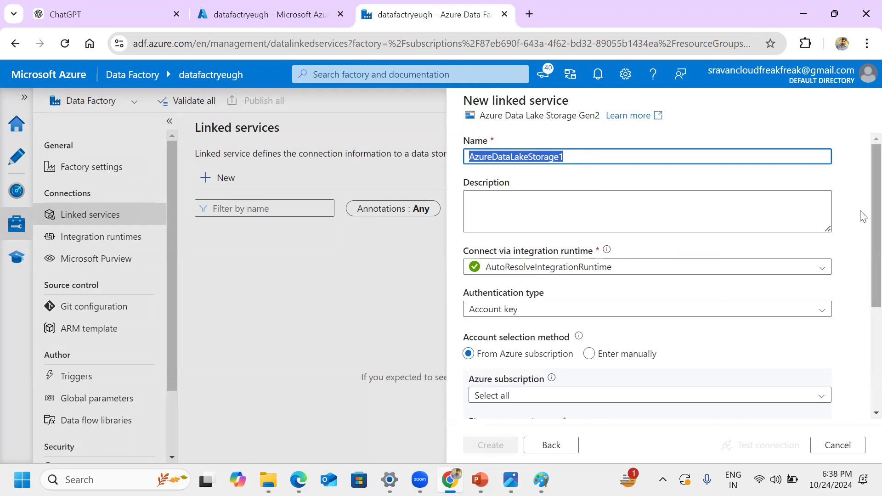
scroll(863, 230, "down", 3)
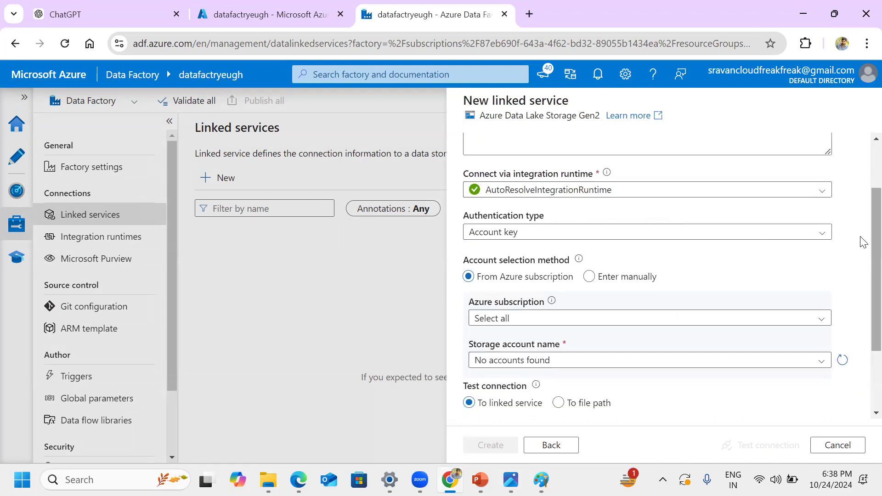
scroll(544, 192, "down", 2)
left_click(572, 182)
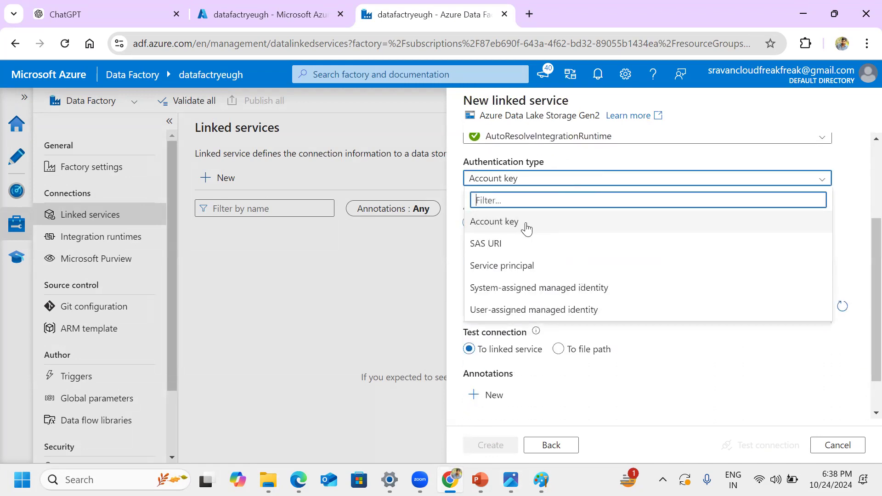
left_click(543, 228)
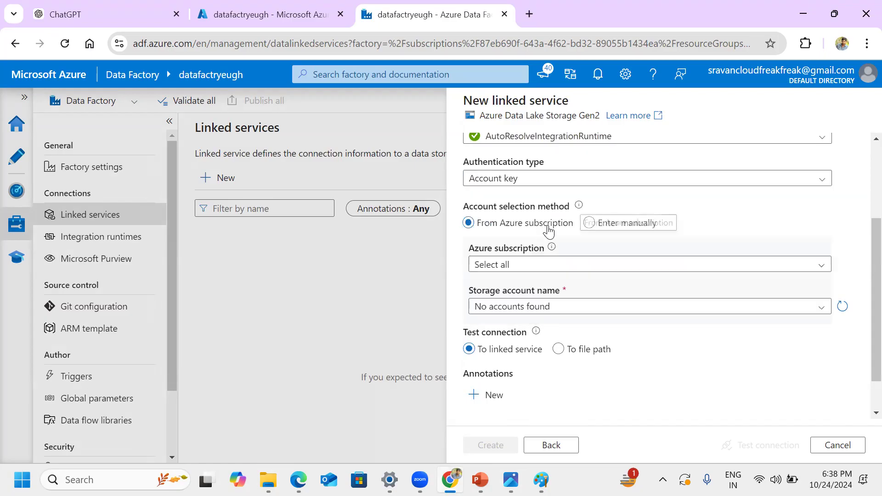
Step: Select the ACC-PROD-24598-API360 subscription to check the available storage accounts, and discard the Data Lake linked service
scroll(699, 206, "down", 2)
left_click(689, 220)
left_click(597, 255)
left_click(622, 272)
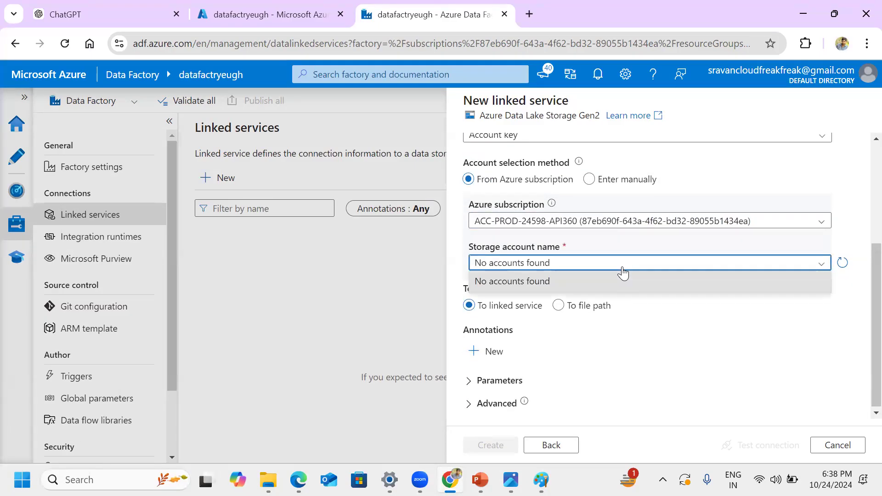
left_click(722, 354)
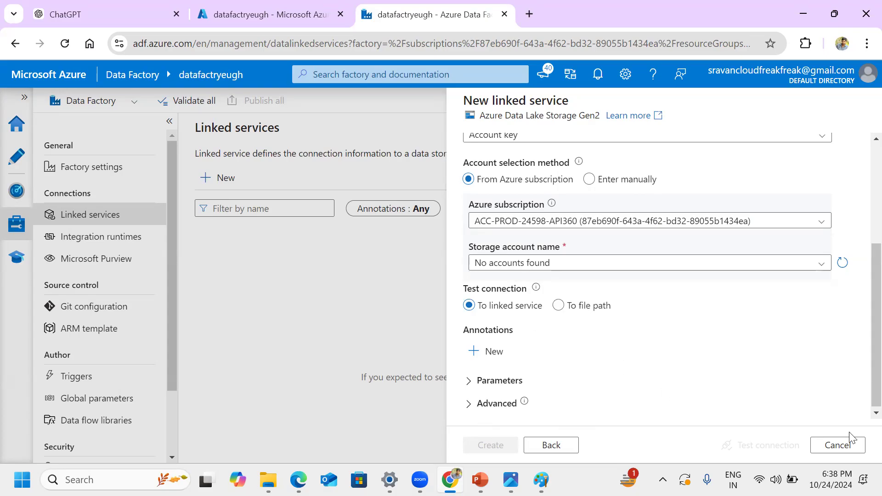
left_click(849, 446)
left_click(393, 303)
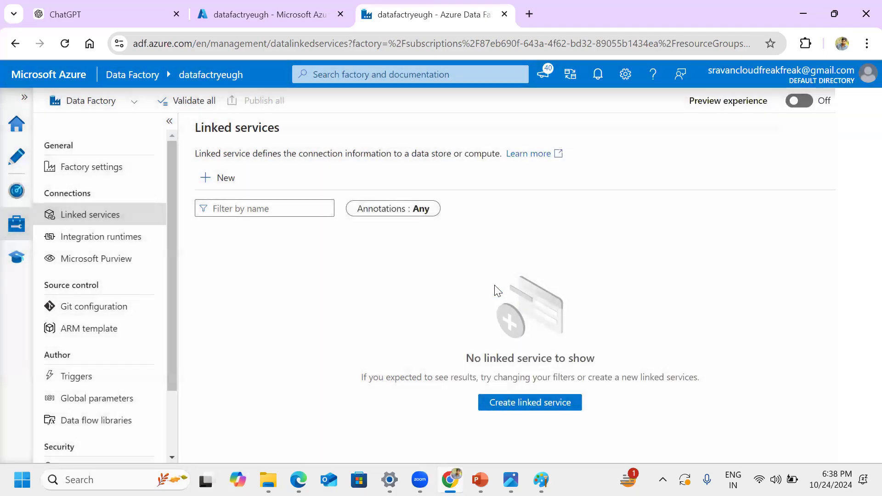
Step: Start another new linked service, searching the data stores for "synapse" and continuing with Azure Synapse Analytics
left_click(225, 177)
left_click(524, 164)
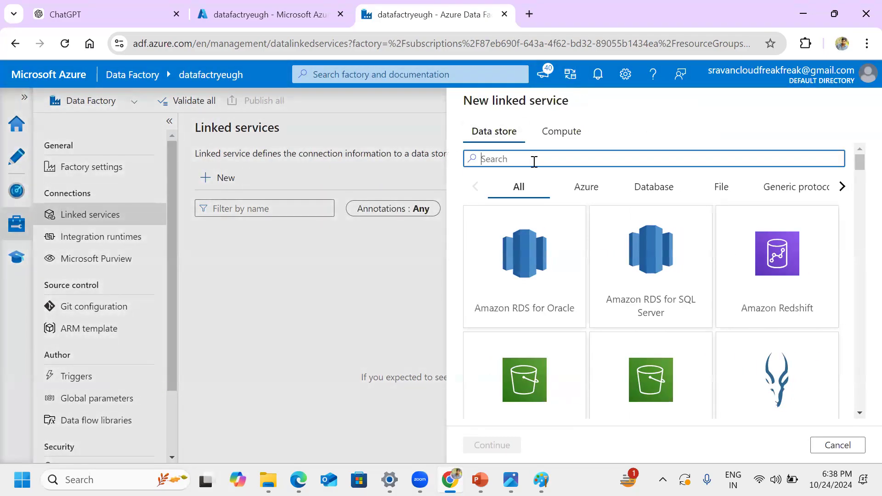
type("synapse")
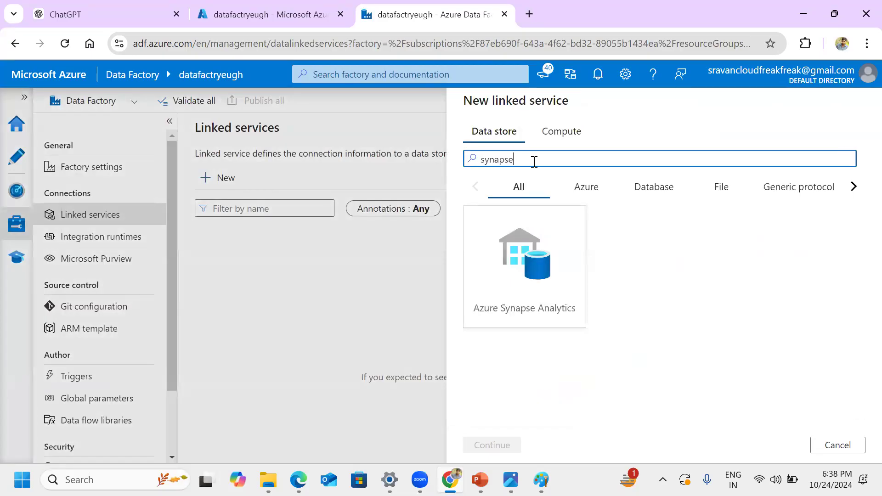
left_click(518, 283)
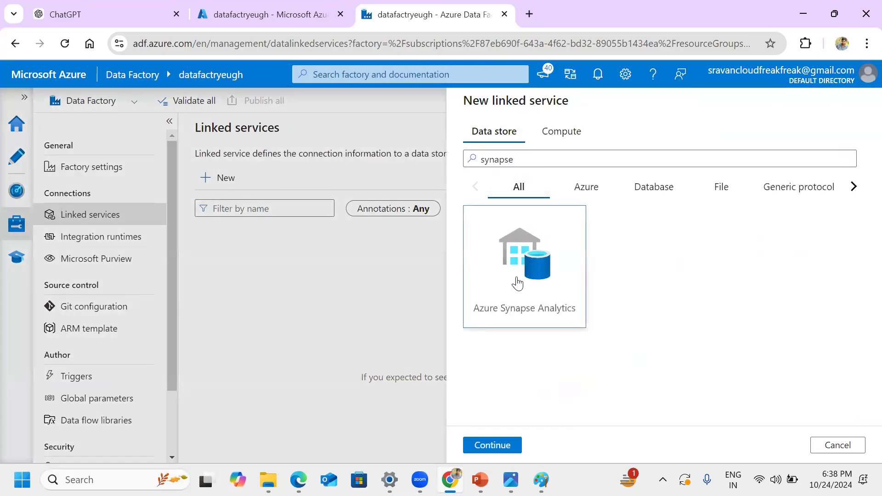
left_click(513, 448)
Step: Highlight the Synapse linked service's name and review its integration runtime, version and account selection settings
scroll(861, 197, "down", 1)
scroll(862, 202, "up", 2)
left_click_drag(573, 157, 463, 156)
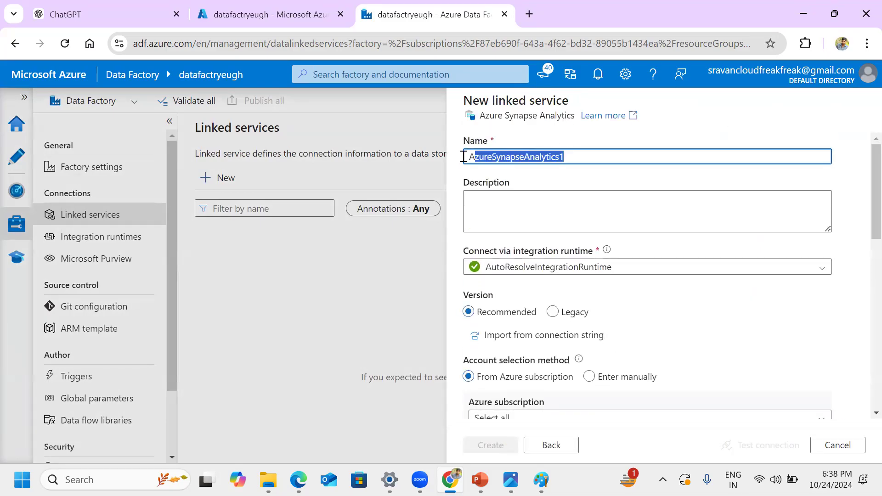
left_click(860, 192)
scroll(862, 202, "down", 3)
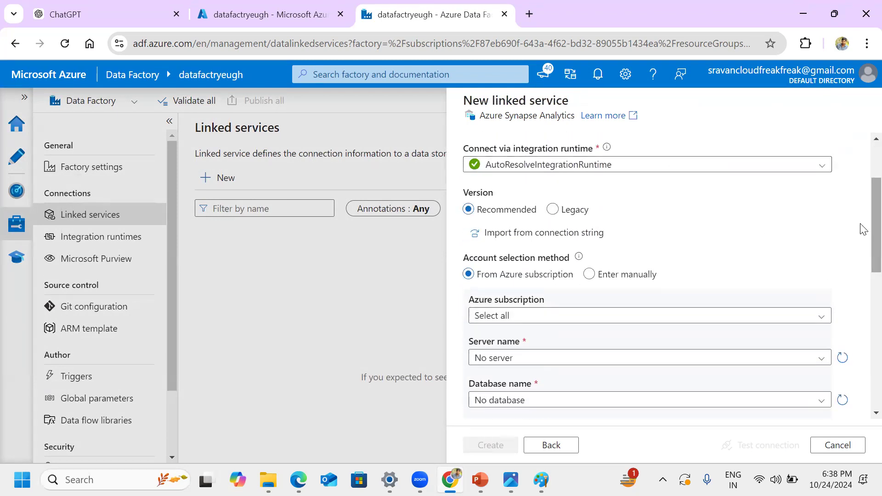
scroll(862, 236, "down", 3)
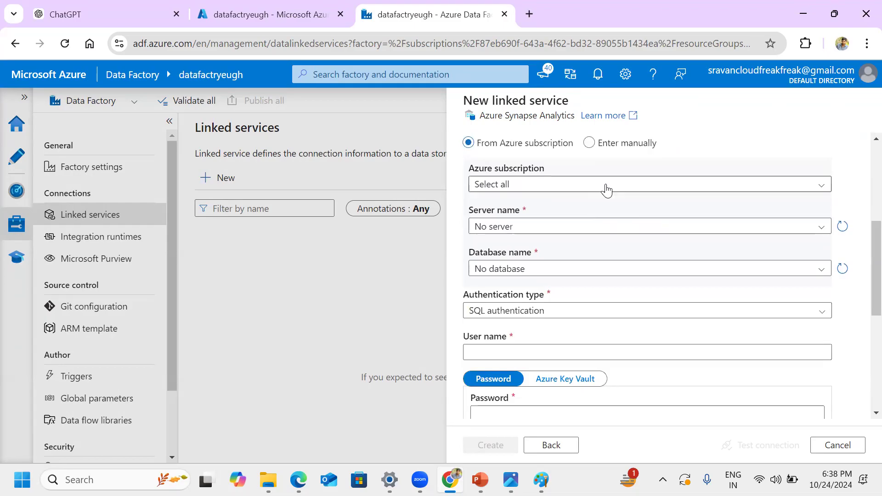
Step: Select the ACC-PROD-24598-API360 subscription for the Synapse linked service and view the server name choices
left_click(606, 185)
left_click(569, 225)
left_click(565, 230)
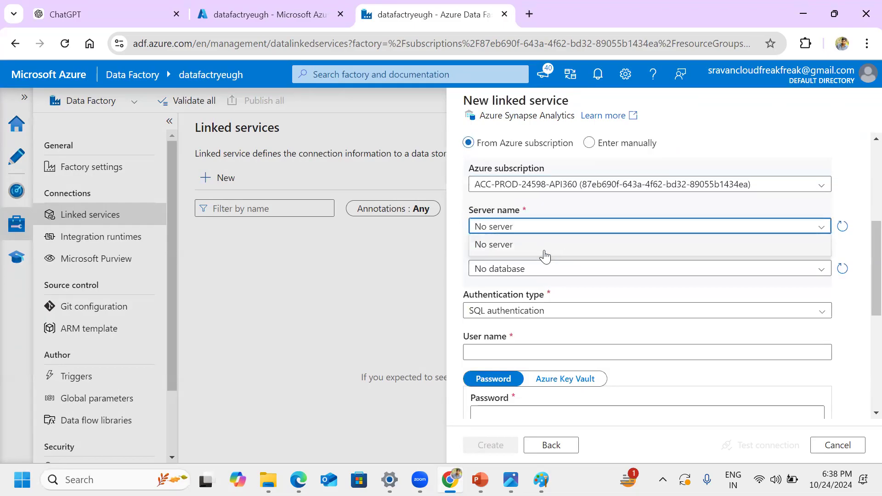
left_click(853, 204)
Step: Examine the Synapse authentication, user name, password and encryption fields, and discard the linked service
scroll(861, 307, "down", 2)
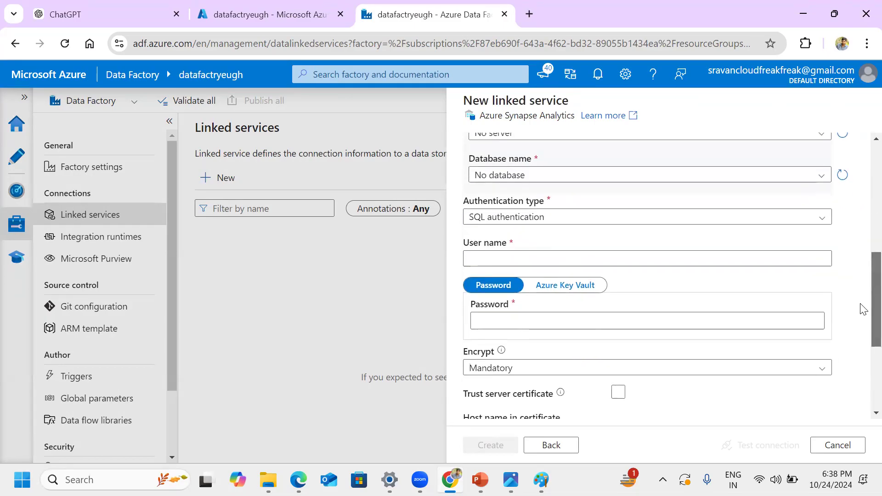
scroll(860, 303, "down", 4)
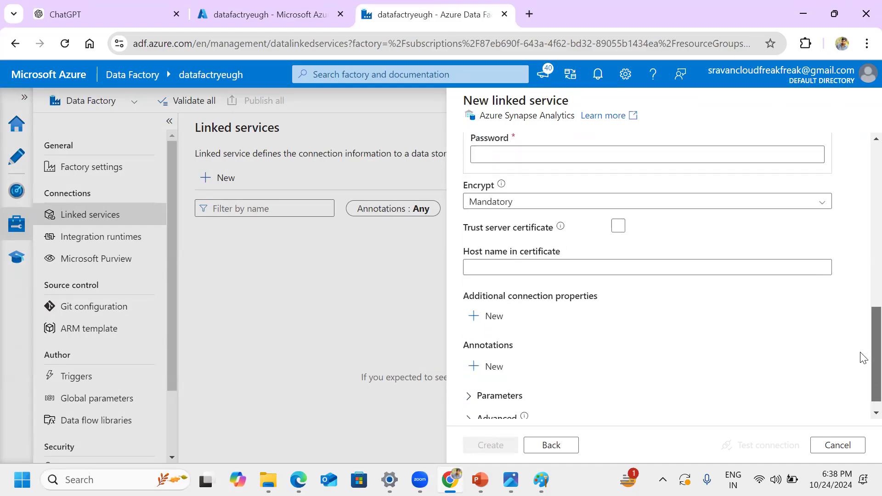
scroll(861, 342, "up", 2)
left_click(528, 181)
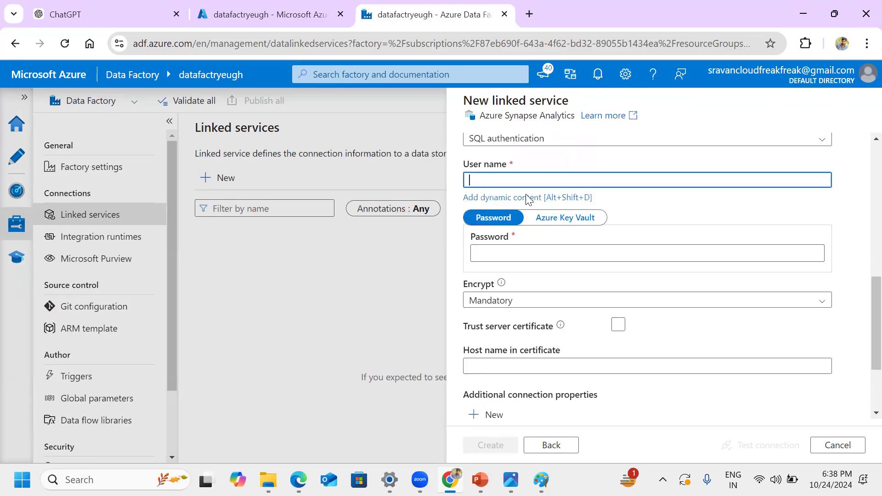
left_click(519, 254)
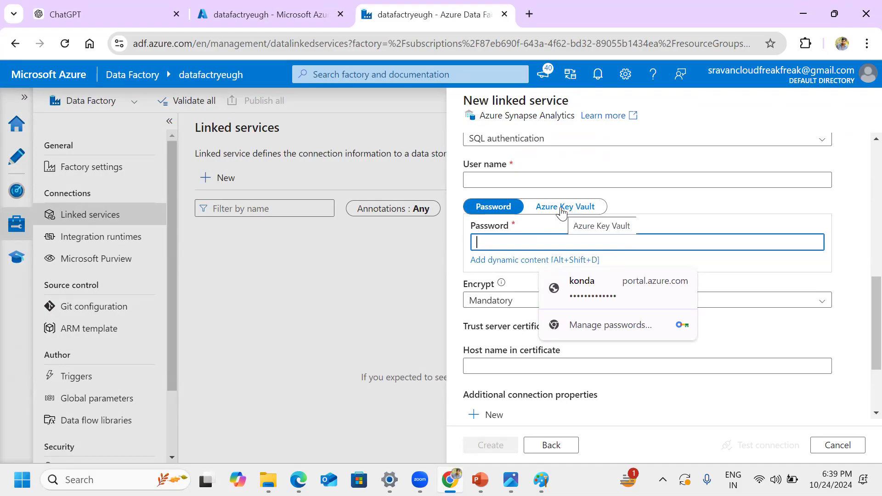
left_click(837, 445)
left_click(389, 304)
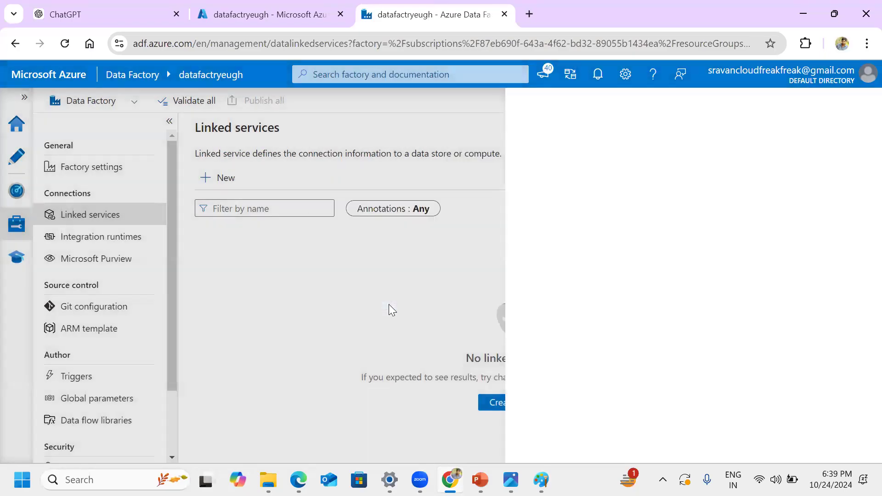
Step: Start another new linked service, searching the data stores for "key vault" and continuing with Azure Key Vault
left_click(219, 181)
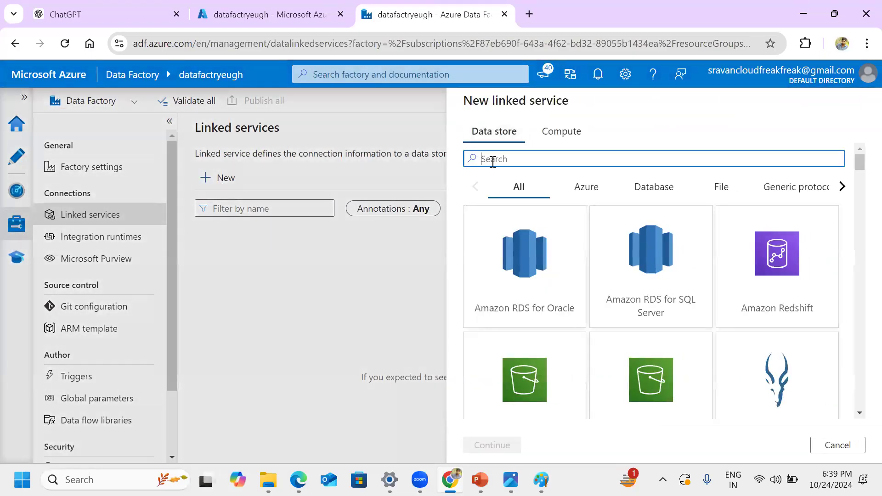
type("key vault")
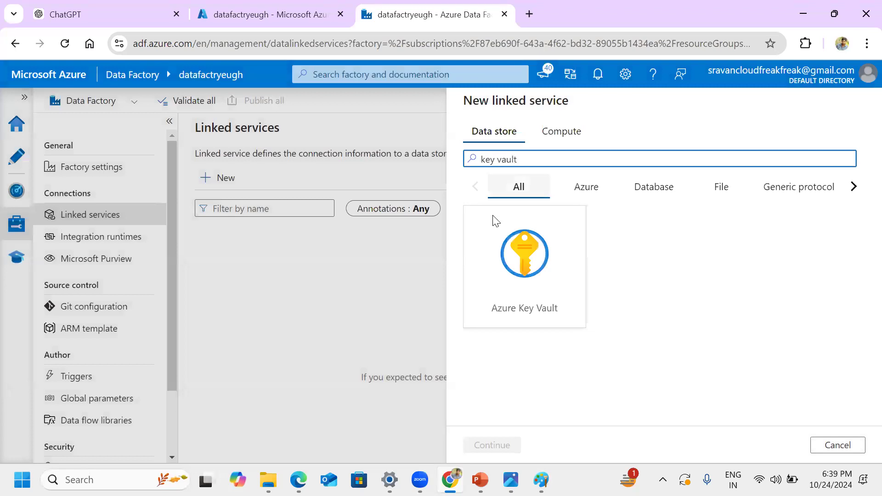
left_click(490, 252)
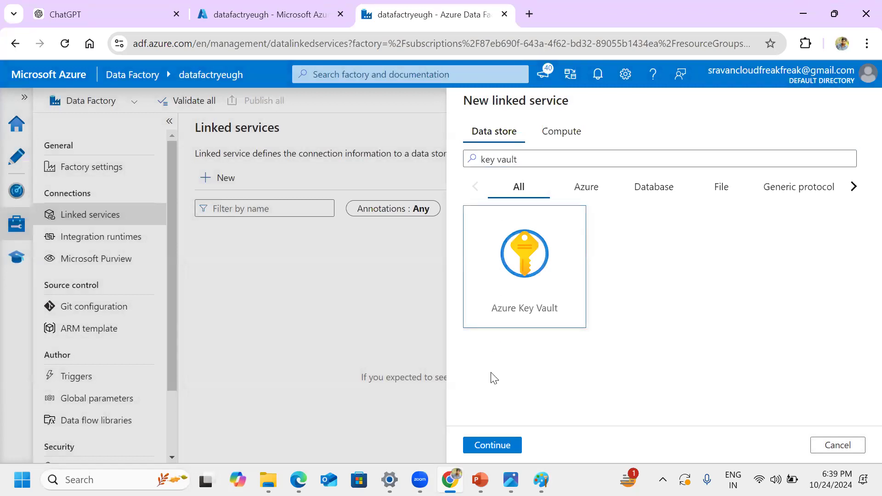
left_click(502, 452)
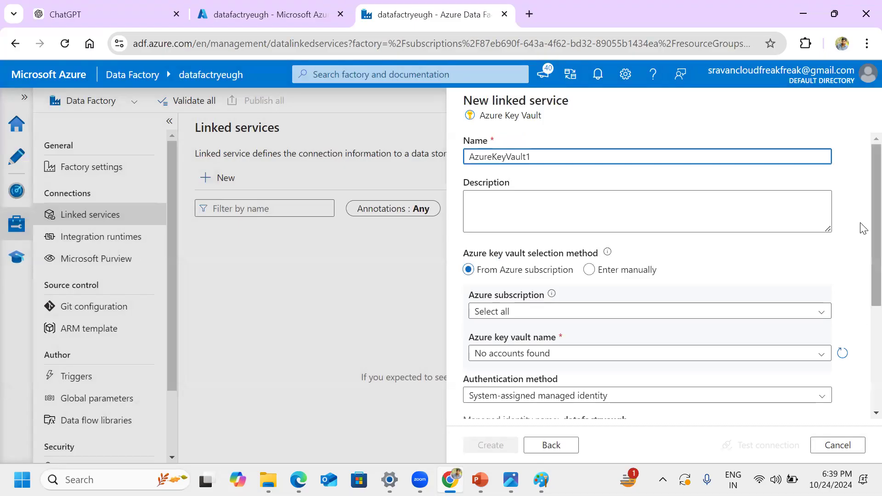
Step: Examine the Azure Key Vault connection fields, including its authentication method, and discard the linked service
scroll(861, 275, "down", 4)
left_click(831, 444)
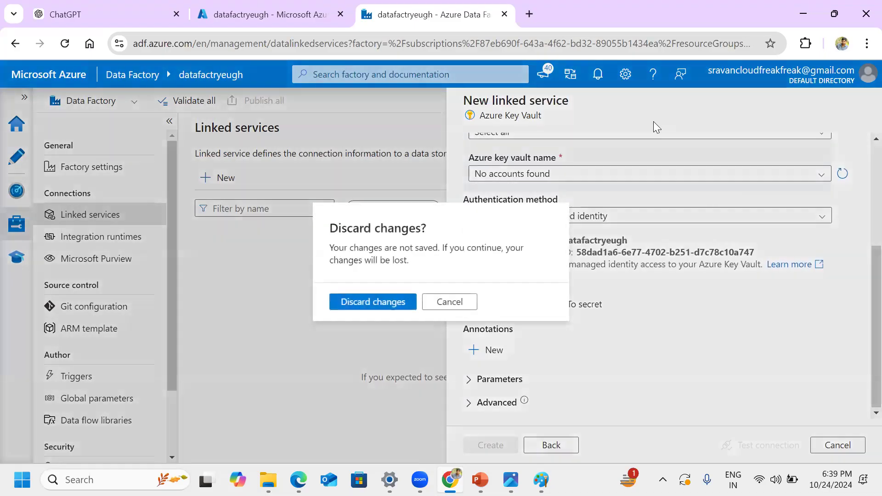
left_click(370, 302)
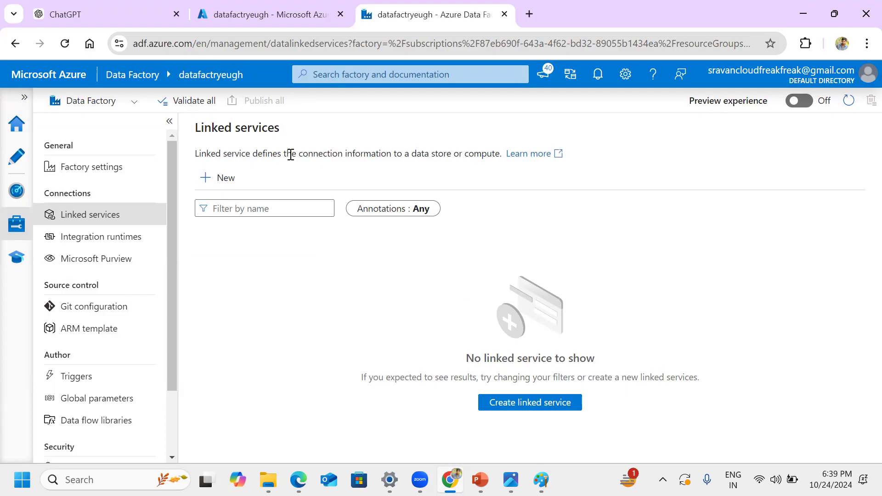
Step: Show the Project flow.jpg architecture diagram in the Photos app, and minimize its window when done
left_click(550, 474)
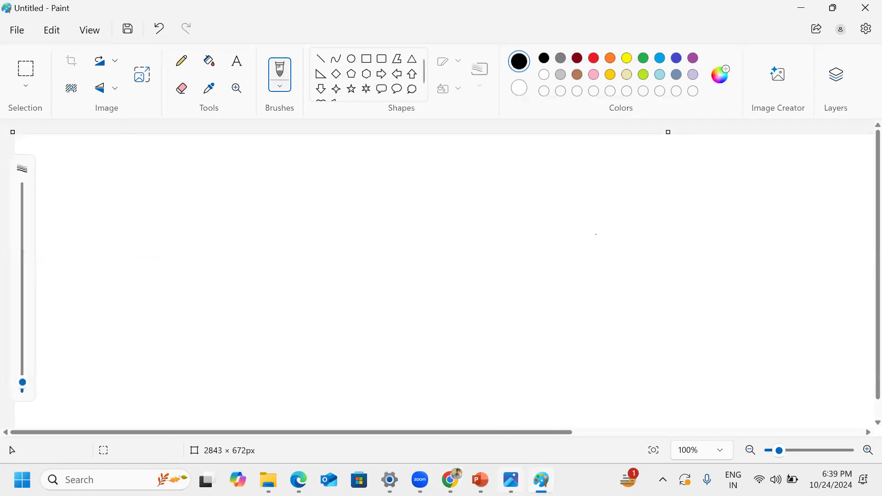
left_click(511, 480)
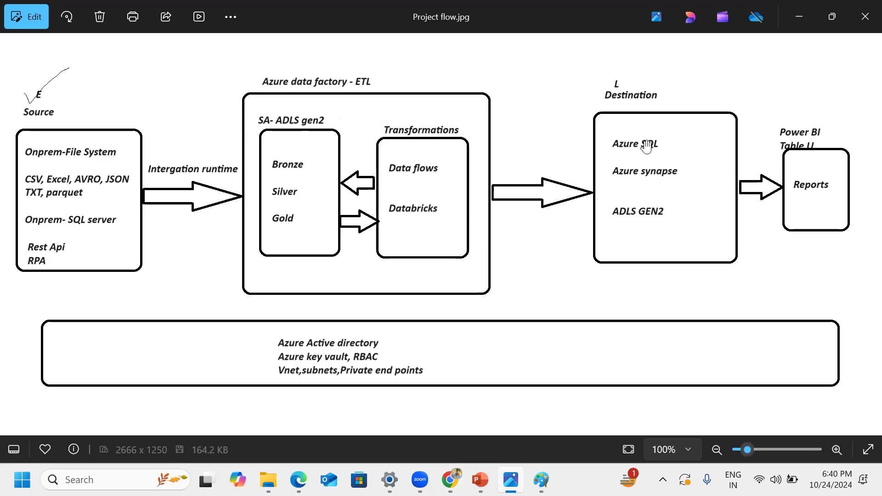
left_click(802, 19)
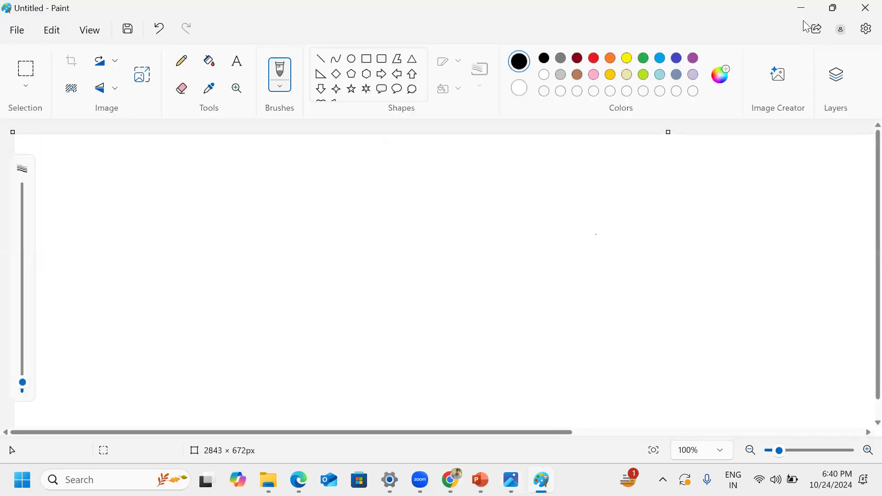
Step: Switch to the Data Factory studio in Chrome and highlight "compute infrastructure" in the integration runtimes description
left_click(450, 479)
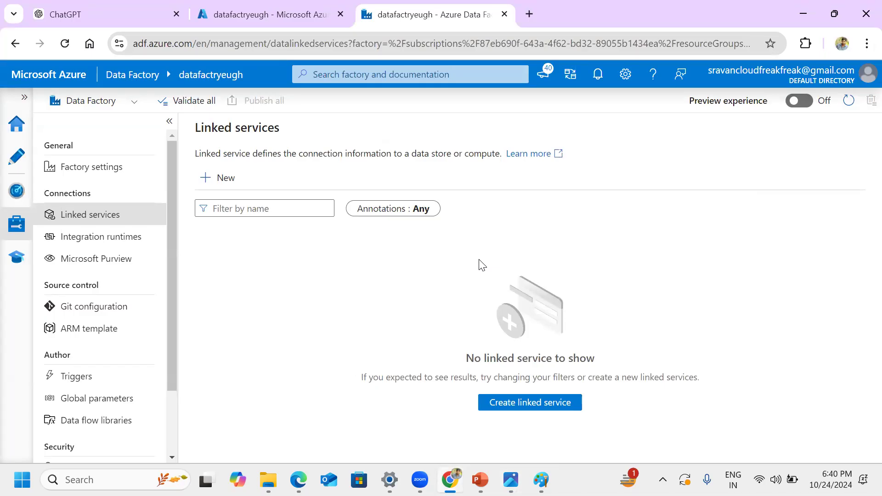
left_click(106, 238)
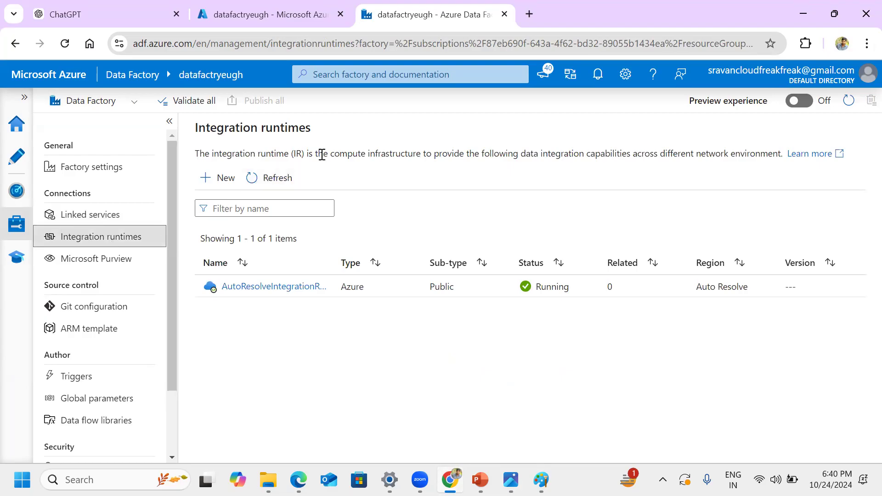
left_click_drag(330, 152, 424, 153)
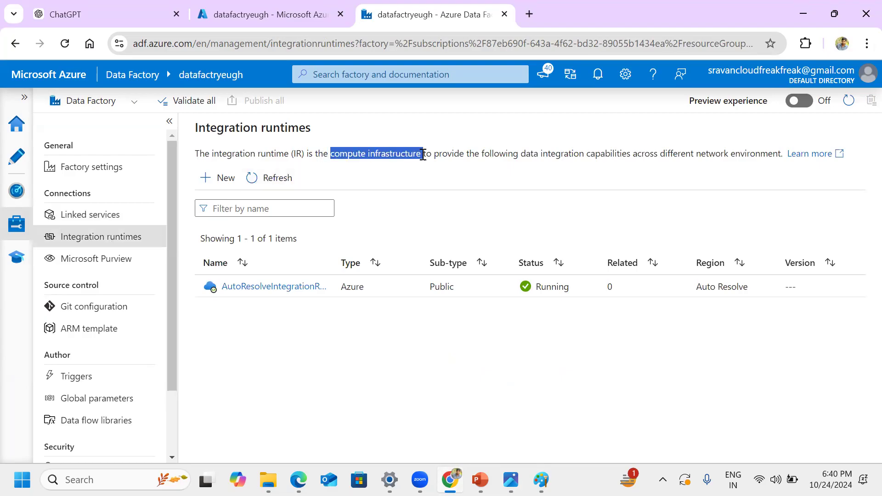
left_click(442, 179)
Step: Show the Project flow.jpg diagram in Photos again, and return to the studio's linked services list in Chrome
left_click(511, 479)
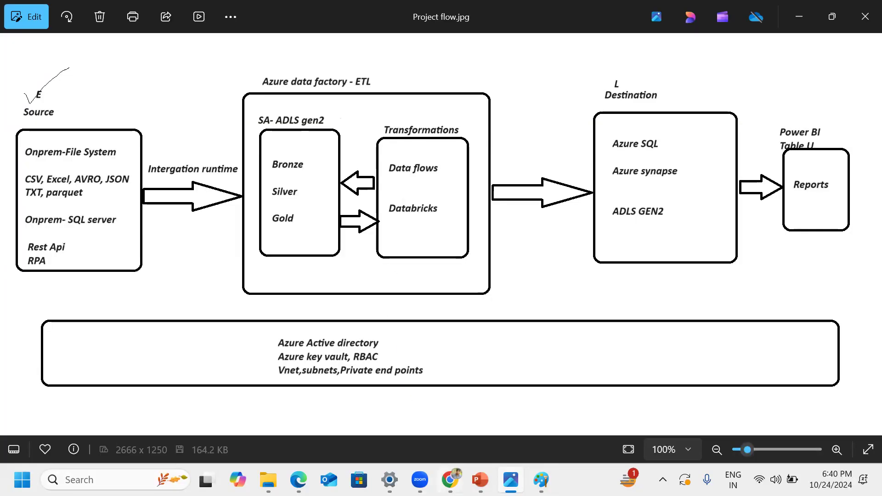
left_click(450, 480)
left_click(96, 218)
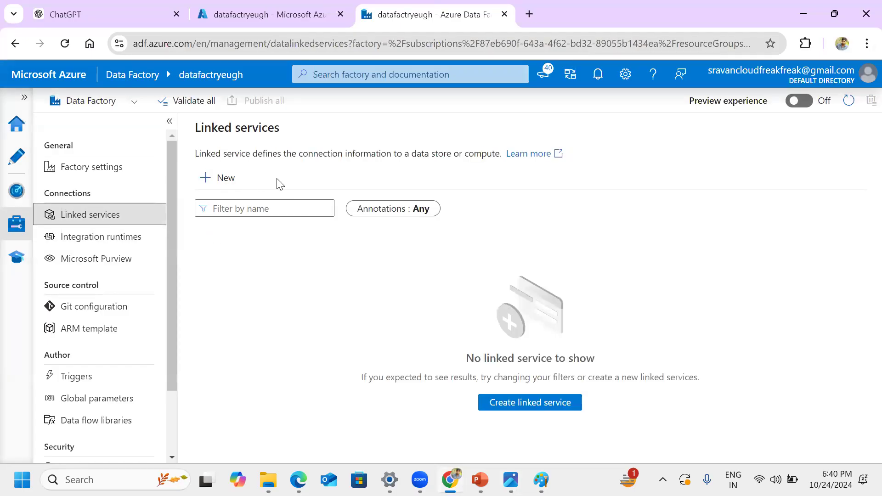
Step: Create a new pipeline in the factory's authoring area and hide its properties
left_click(16, 156)
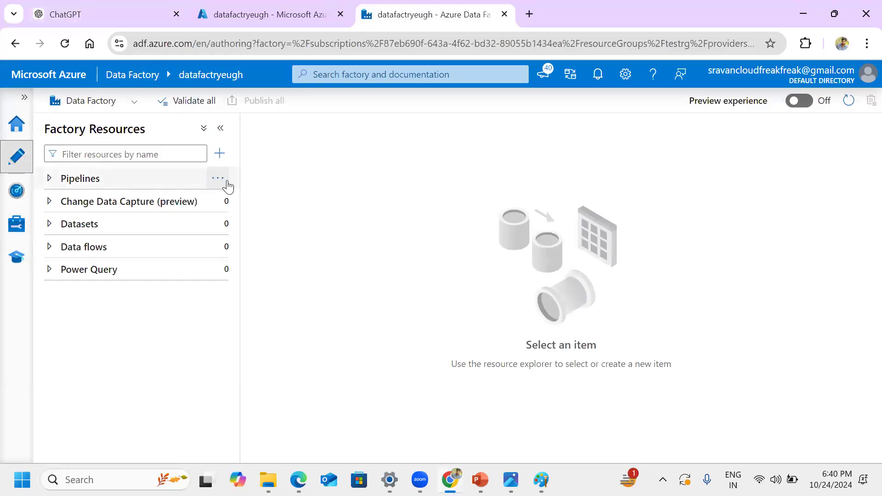
left_click(227, 185)
left_click(262, 200)
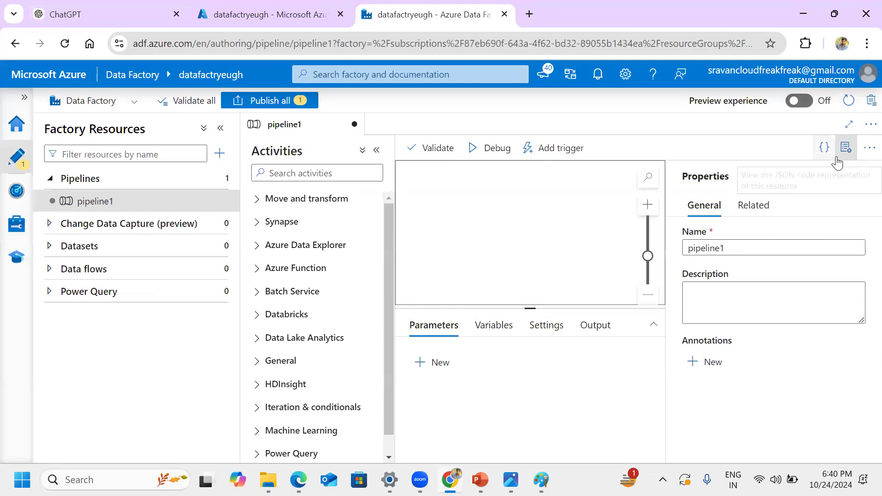
left_click(544, 224)
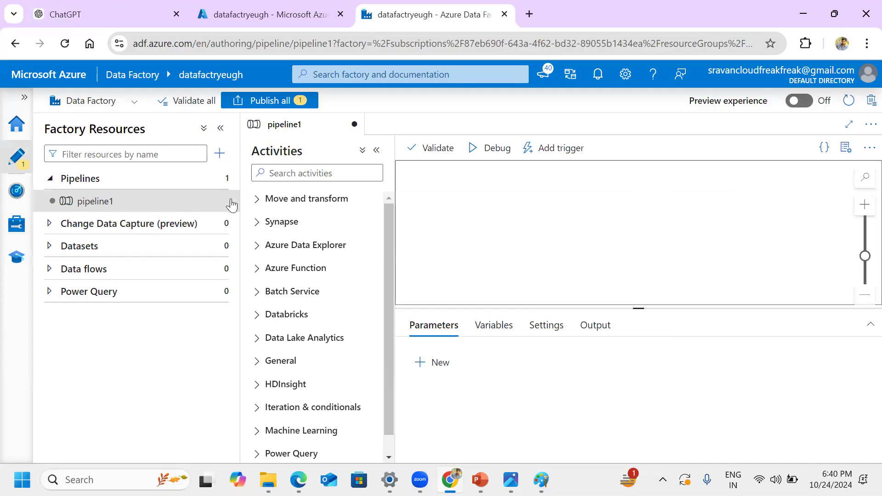
Step: Search the activities for "look" and place a Lookup activity on the pipeline1 canvas
left_click(324, 175)
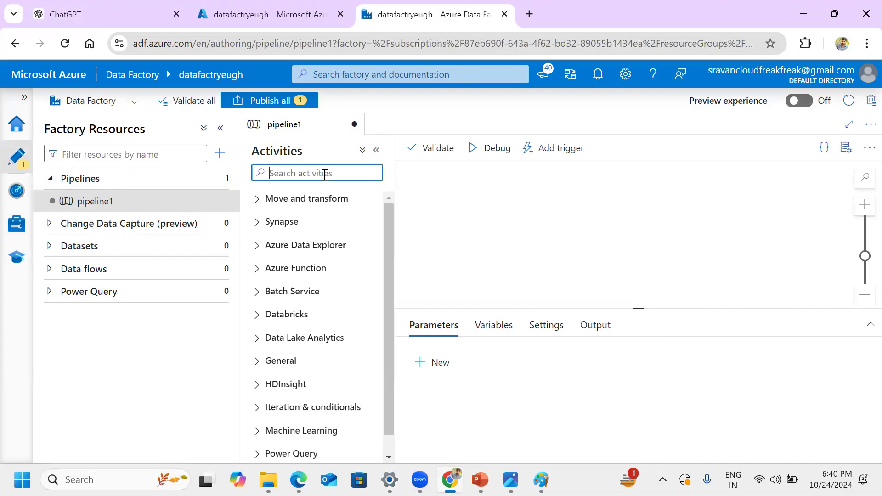
type("look")
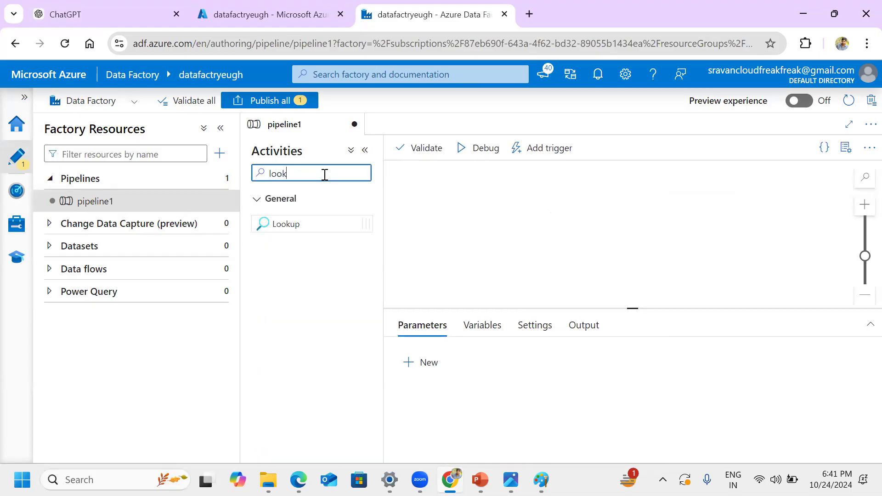
left_click_drag(285, 224, 437, 215)
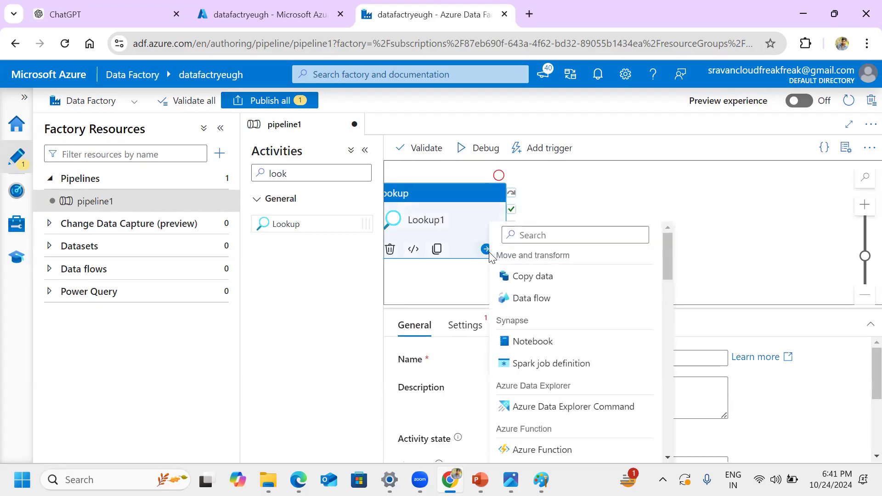
Step: Add a ForEach activity following the Lookup, finding it with the search "for"
left_click(531, 234)
type("for")
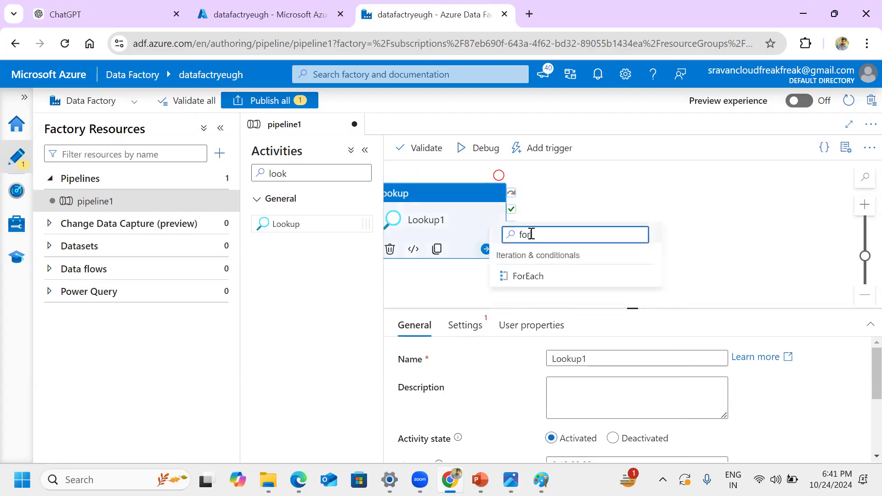
left_click(533, 278)
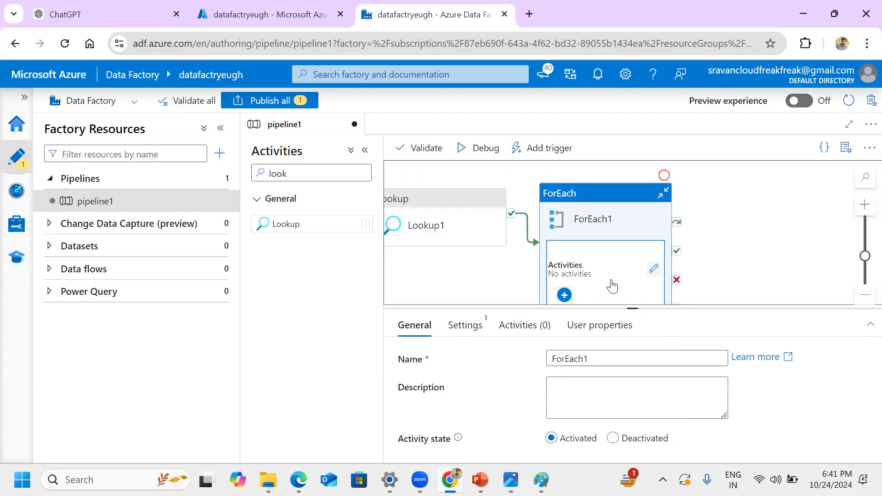
Step: Open the ForEach activity's inner canvas, search the activities for "get" and place a Get Metadata activity there
left_click(654, 269)
left_click(326, 166)
left_click_drag(316, 168, 254, 177)
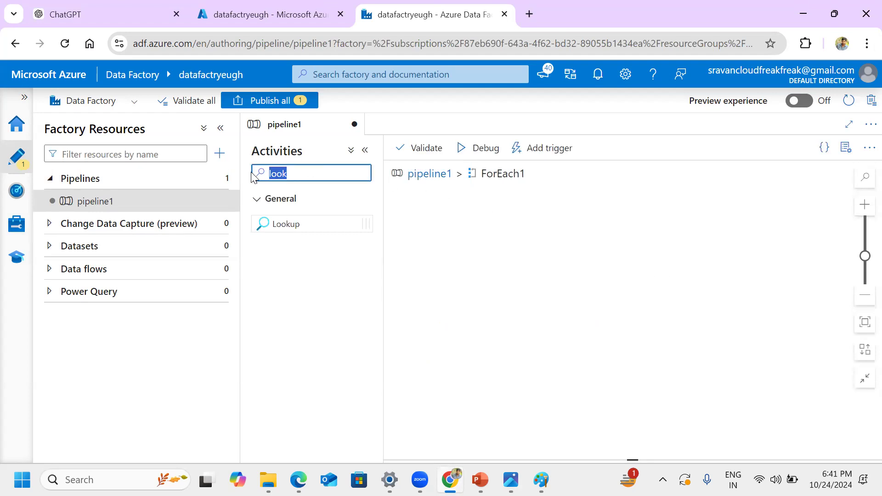
type("get")
left_click_drag(315, 223, 479, 231)
Step: Add a Copy data activity following Get Metadata inside the ForEach, finding it with the search "cop"
left_click(543, 244)
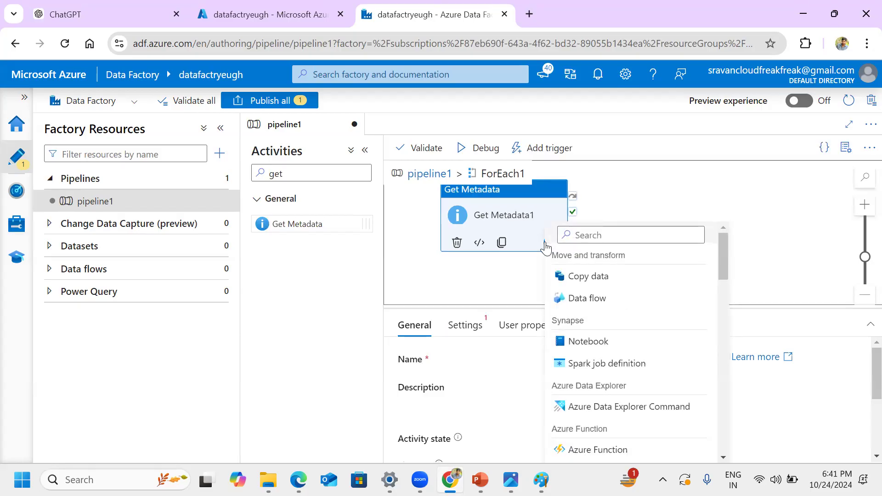
left_click(597, 236)
type("cop")
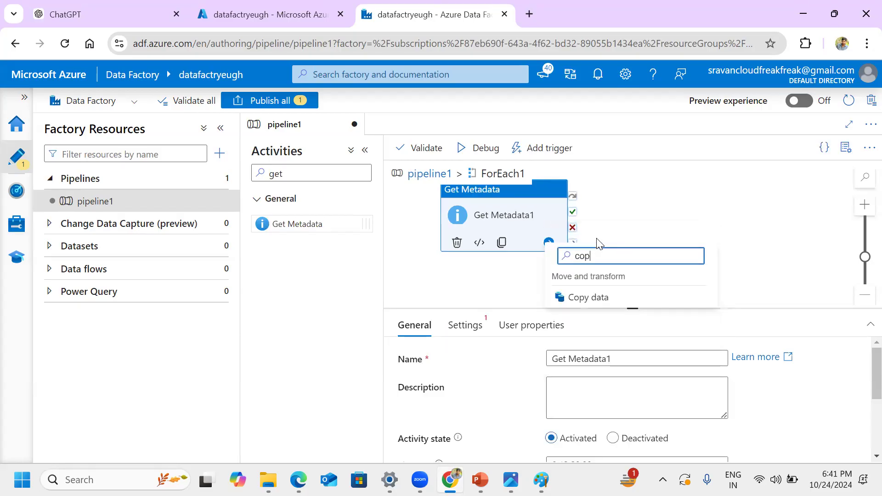
left_click(601, 299)
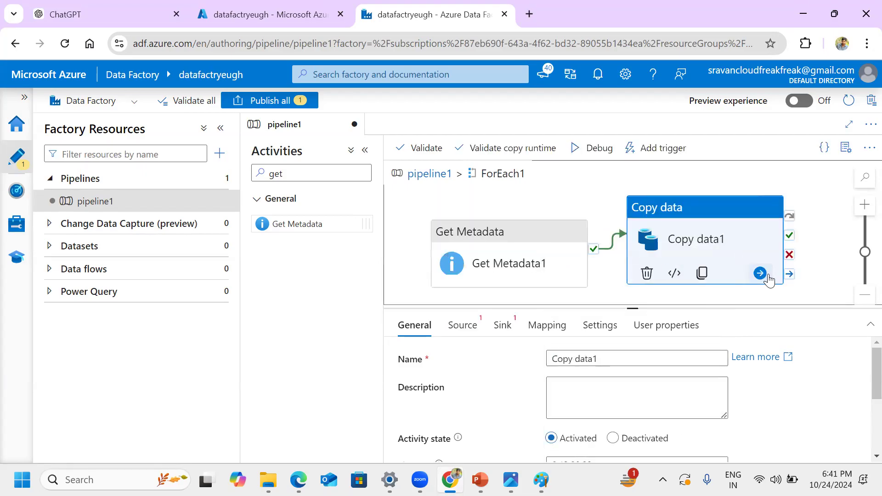
Step: Add a Stored procedure activity following Copy data inside the ForEach, and return to the main pipeline1 canvas
left_click(766, 274)
left_click(669, 74)
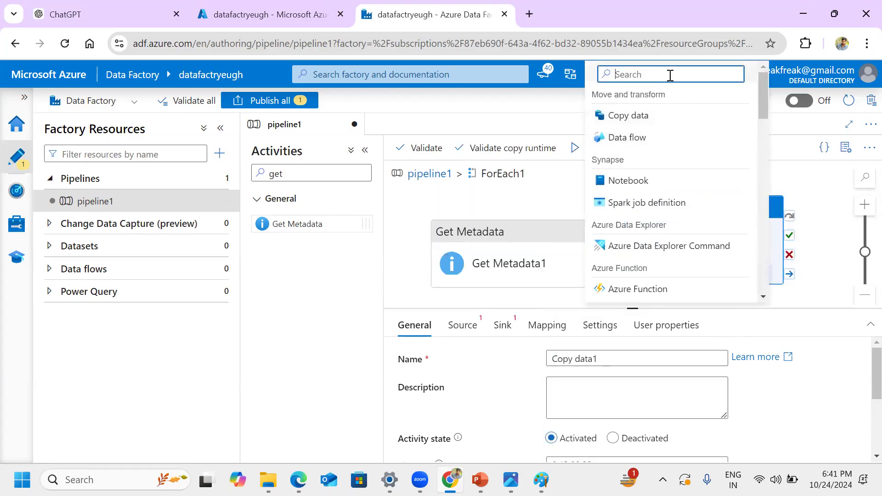
type("st")
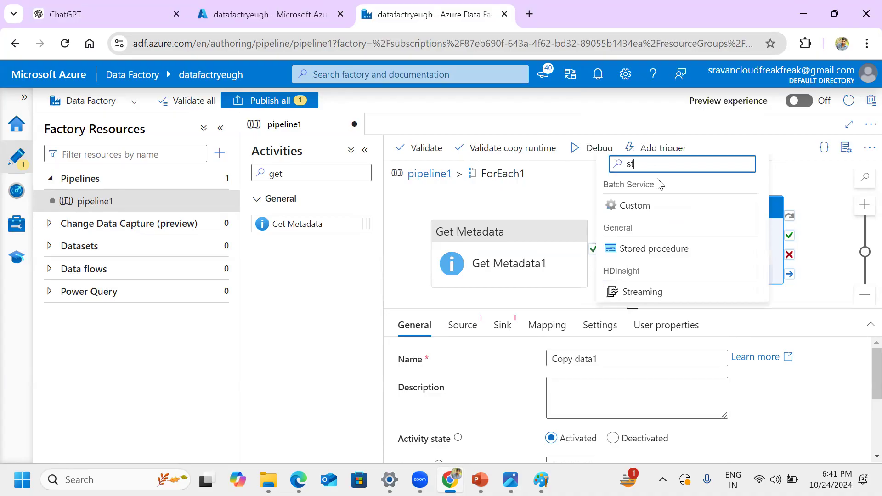
left_click(650, 249)
left_click(428, 174)
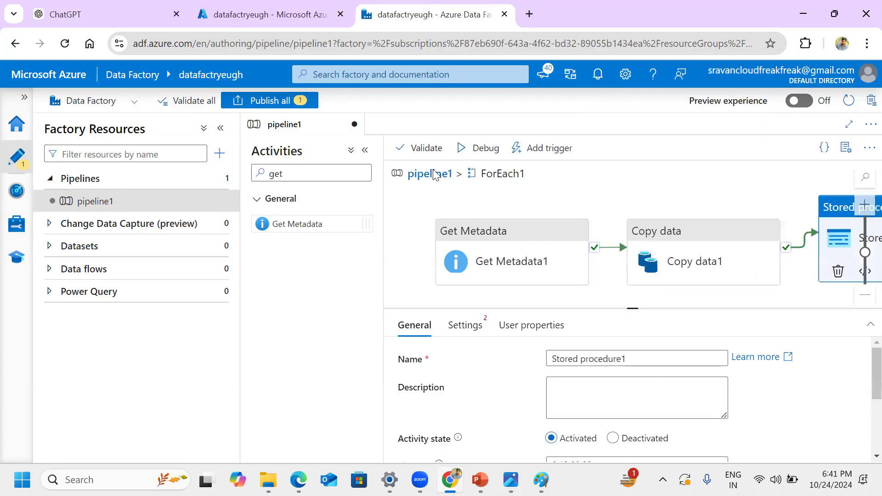
Step: Enlarge the canvas area and add a Web activity following the ForEach, finding it with the search "web"
left_click(547, 230)
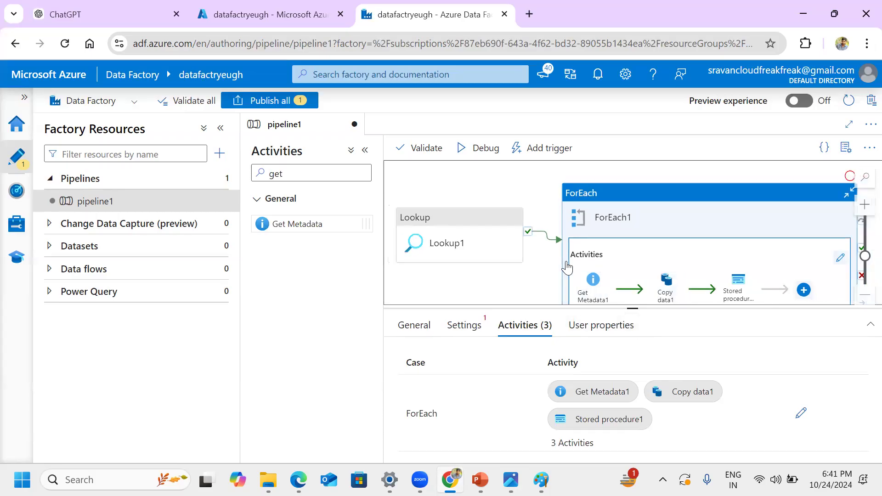
scroll(623, 275, "down", 1)
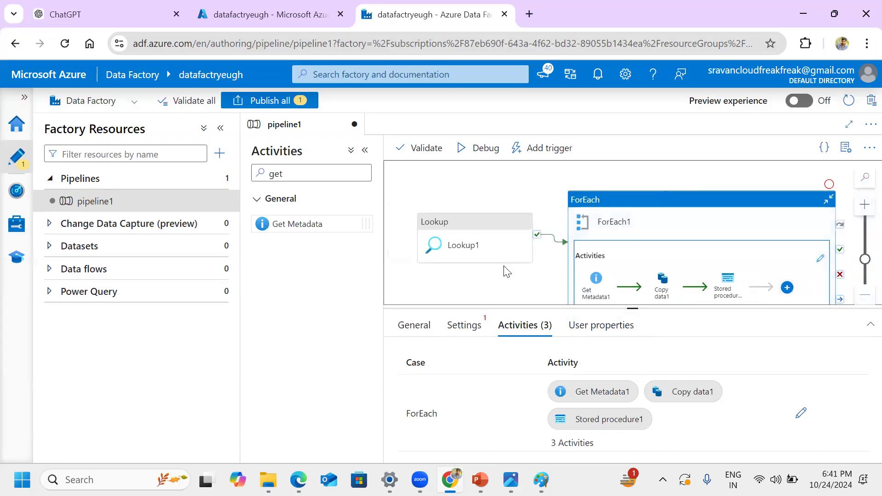
left_click_drag(630, 311, 622, 384)
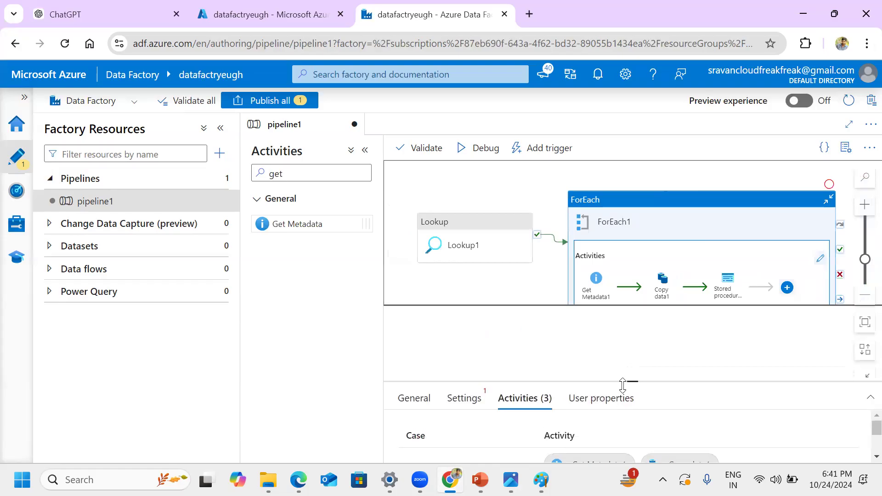
left_click(738, 325)
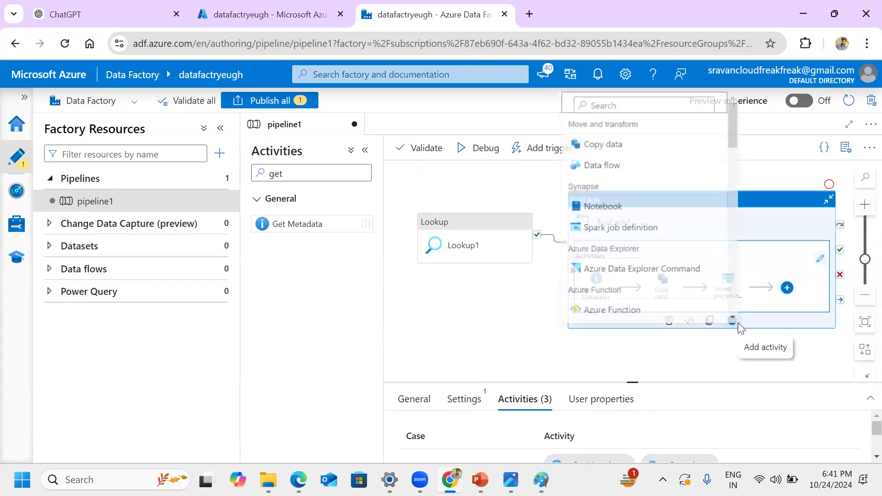
left_click(629, 94)
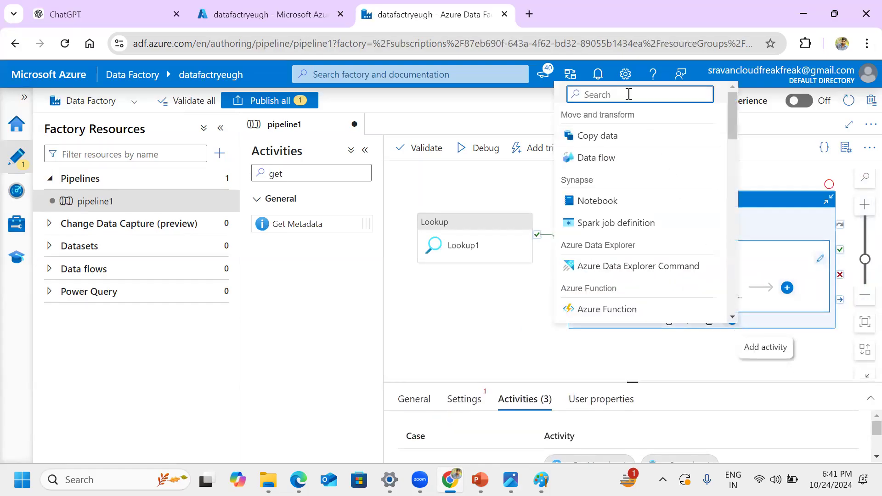
type("web")
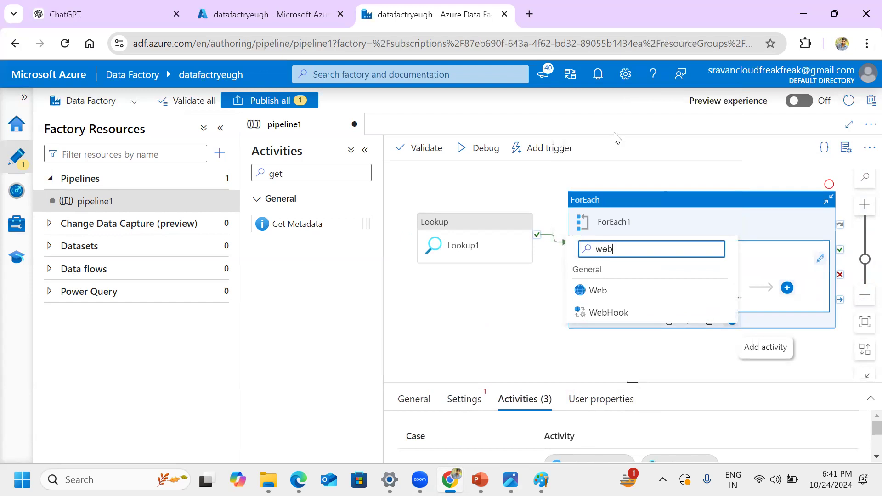
left_click(598, 291)
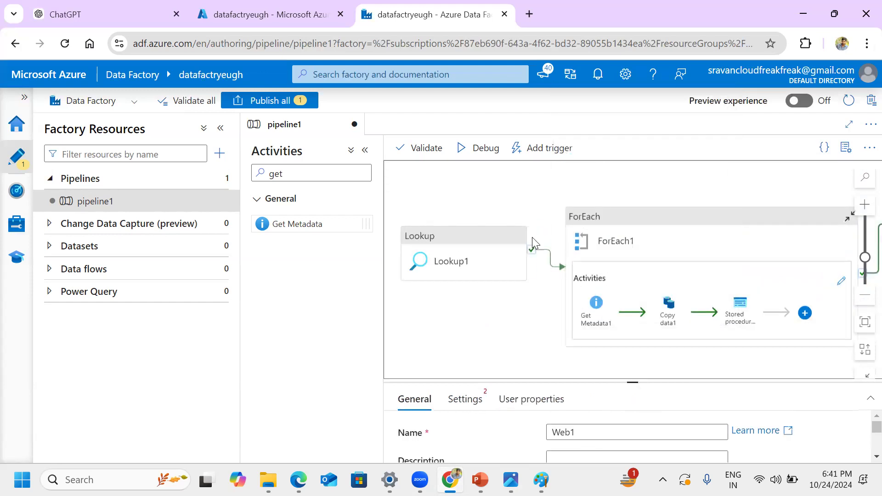
Step: Examine the Lookup, ForEach and Web activity chain, selecting the Lookup and ForEach activities in turn
scroll(510, 201, "down", 1)
scroll(510, 201, "down", 2)
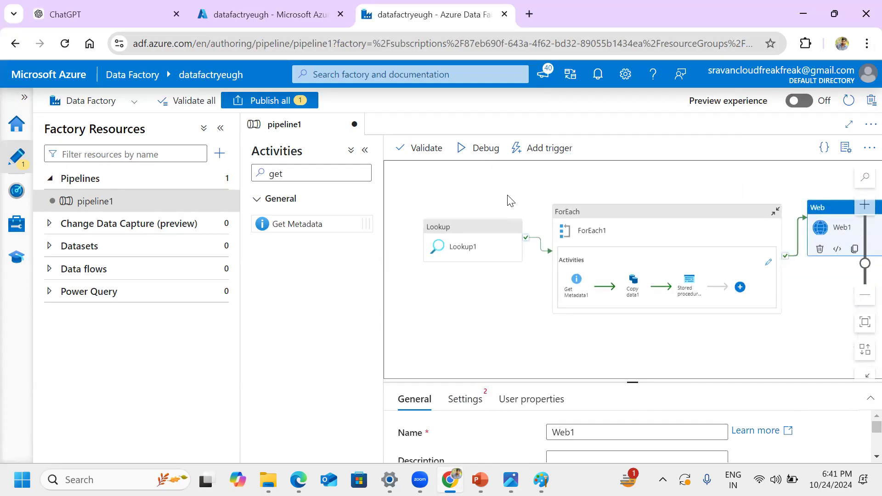
left_click(489, 248)
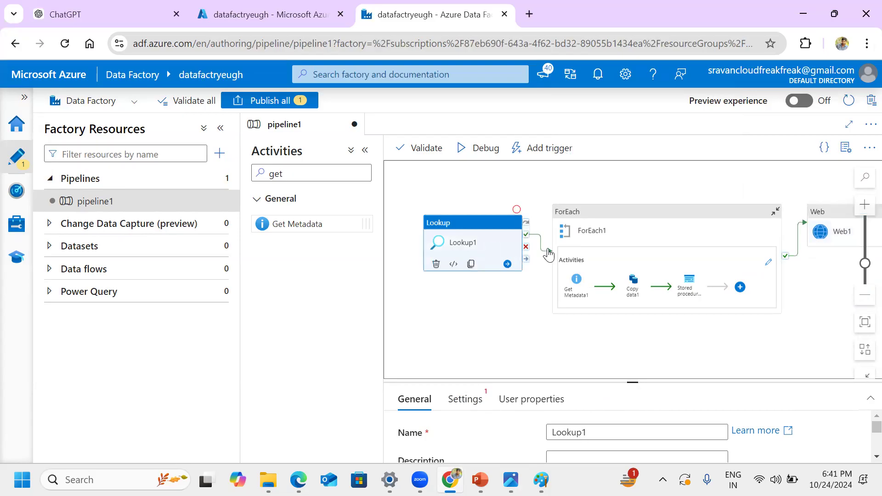
left_click(637, 250)
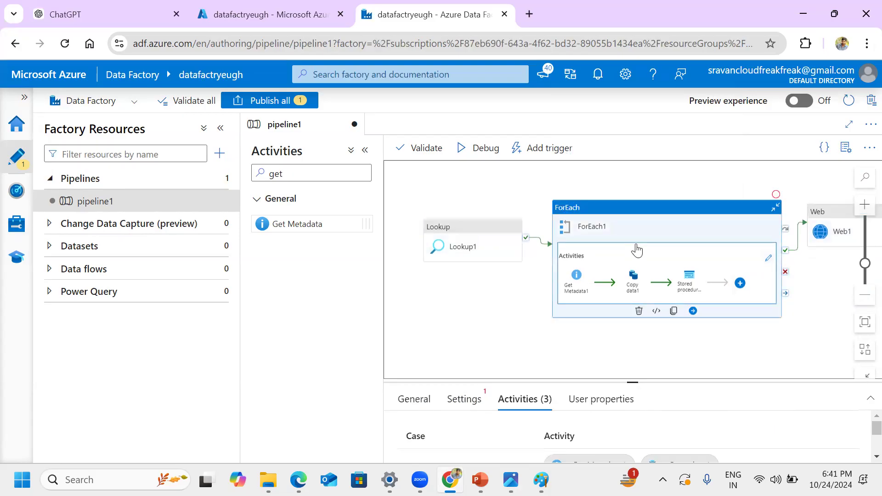
left_click(493, 234)
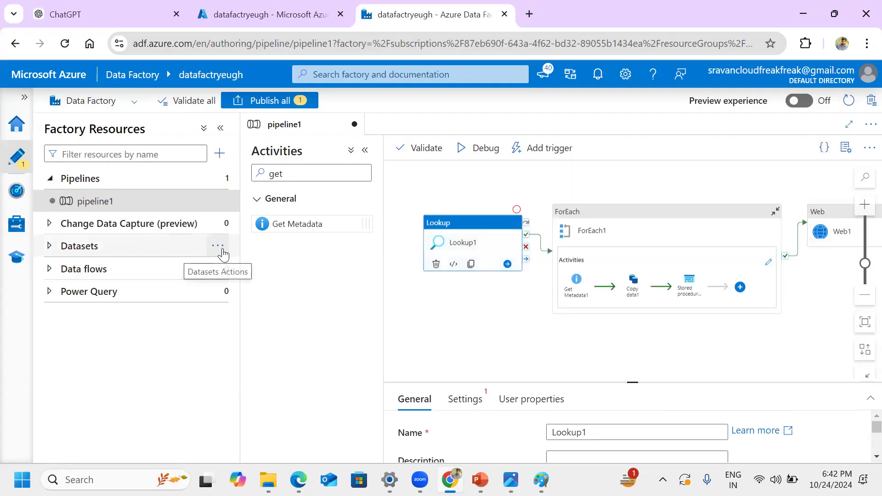
Step: Show the New dataset option for Datasets and dismiss it, leaving the Lookup activity selected
left_click(220, 248)
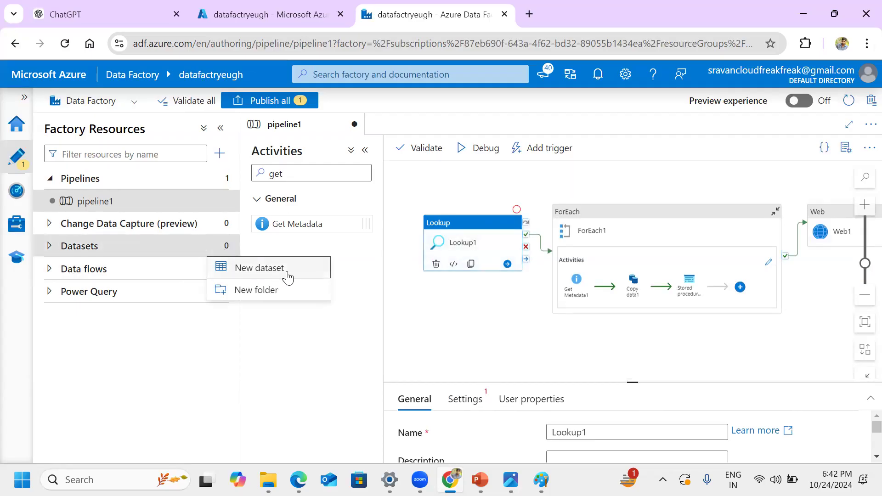
left_click(611, 233)
left_click(495, 240)
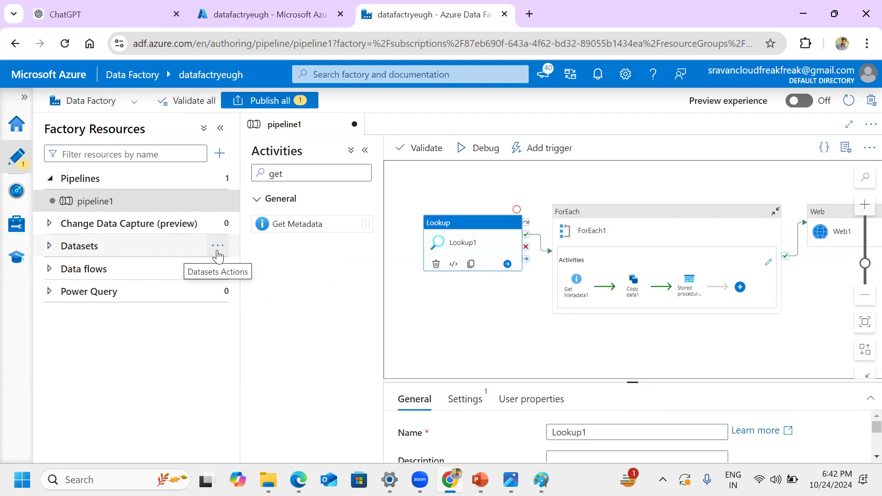
Step: Switch to File Explorer and look through the folders on the C: drive, such as terraform, Testazuredevopspractice and Dotnet, and minimize it
left_click(272, 476)
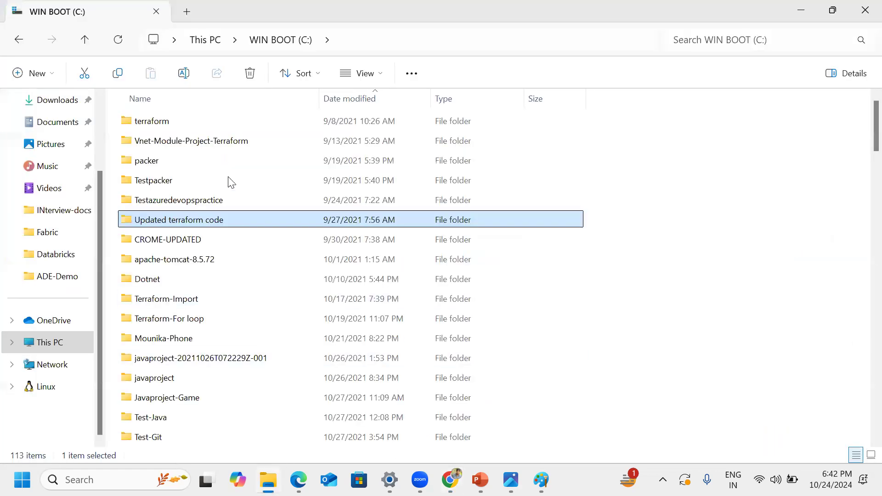
left_click(231, 160)
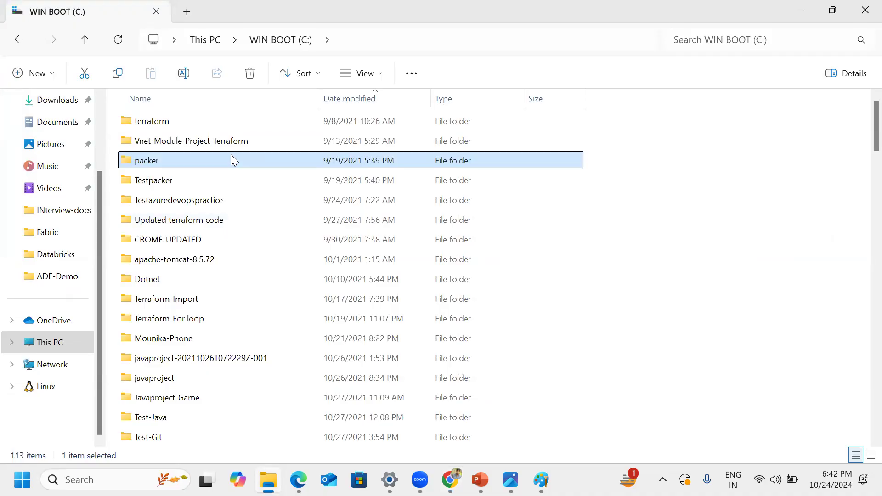
left_click(161, 123)
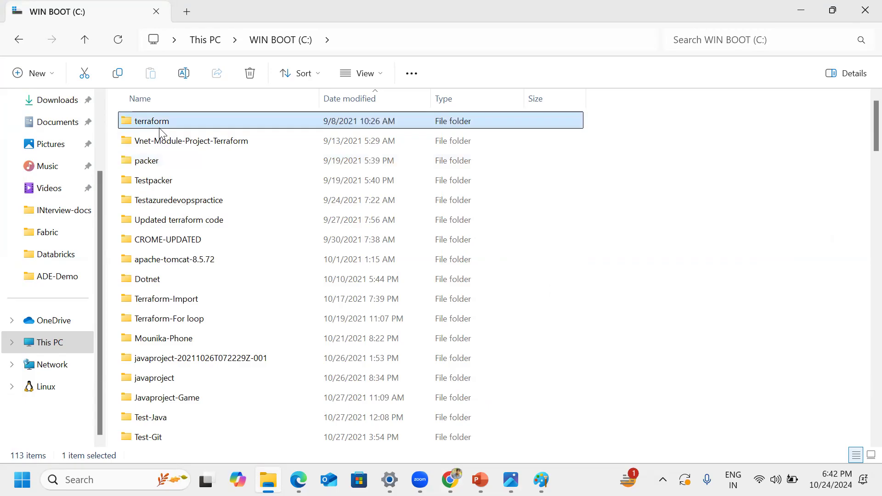
left_click(211, 260)
left_click(179, 182)
left_click(176, 207)
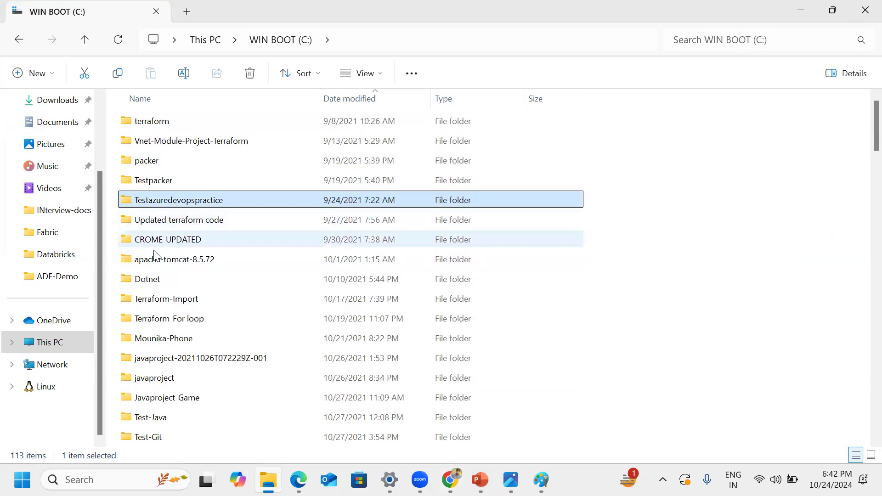
left_click(147, 278)
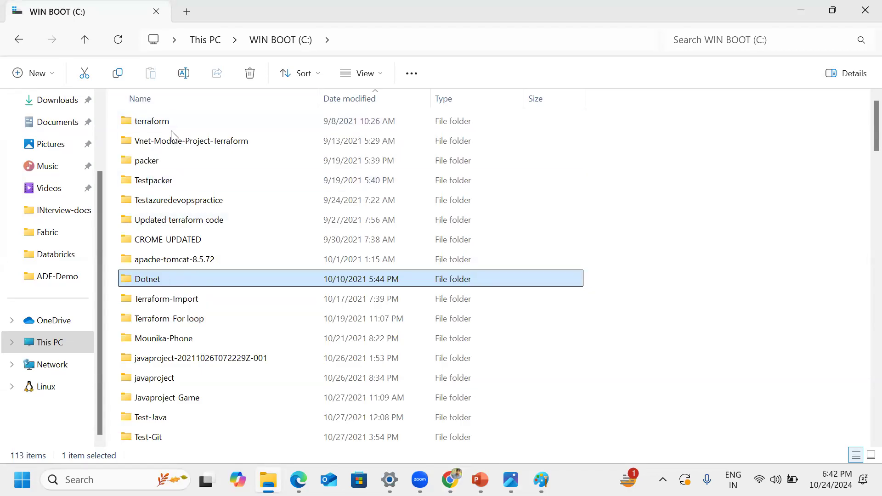
left_click(173, 207)
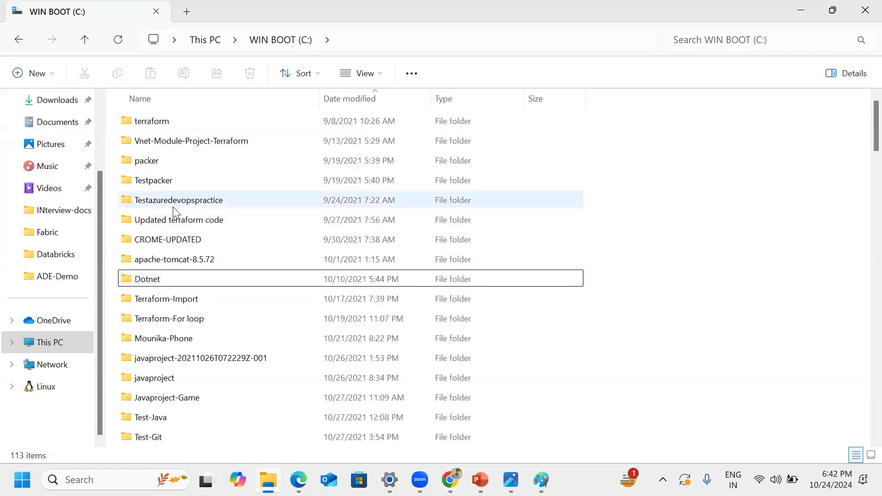
left_click(158, 283)
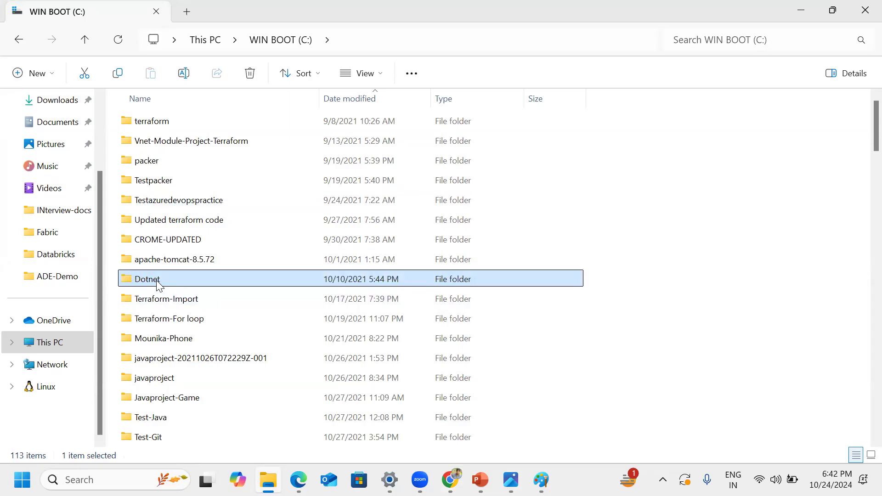
left_click(800, 14)
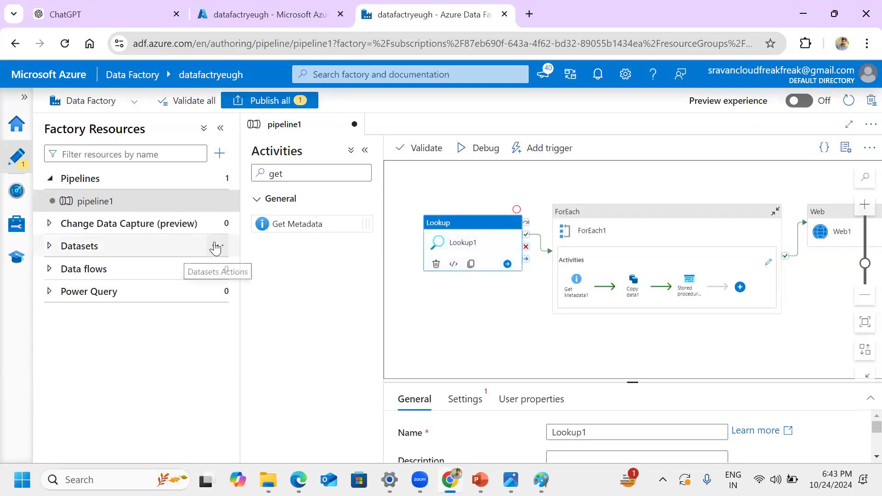
Step: Bring File Explorer back and go through the C: drive folders one by one from terraform to Updated terraform code
left_click(268, 479)
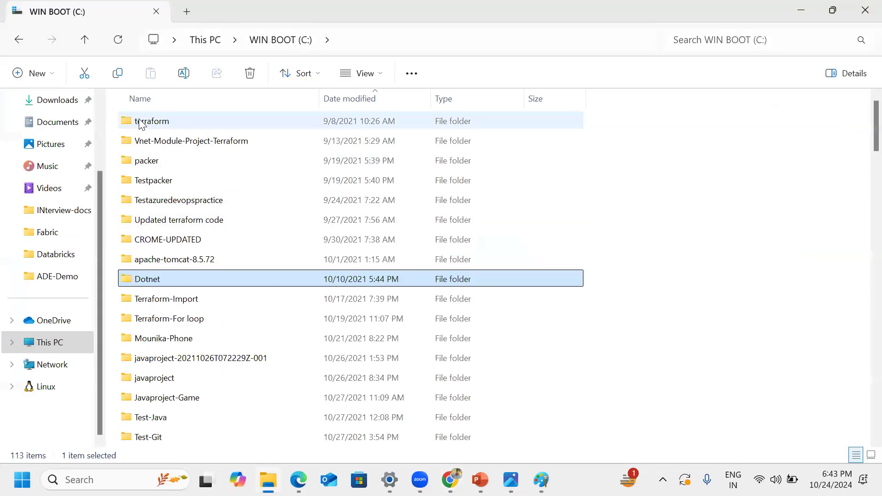
left_click(142, 123)
left_click(152, 141)
left_click(158, 161)
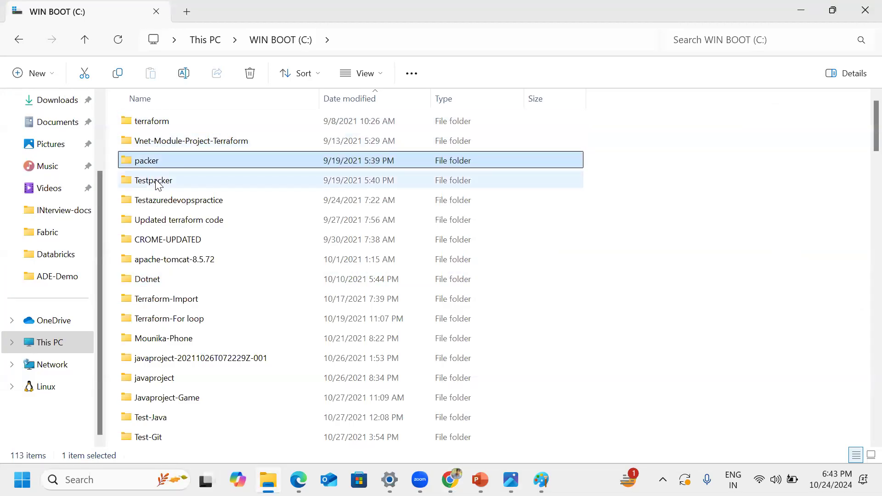
left_click(156, 181)
left_click(157, 201)
left_click(158, 221)
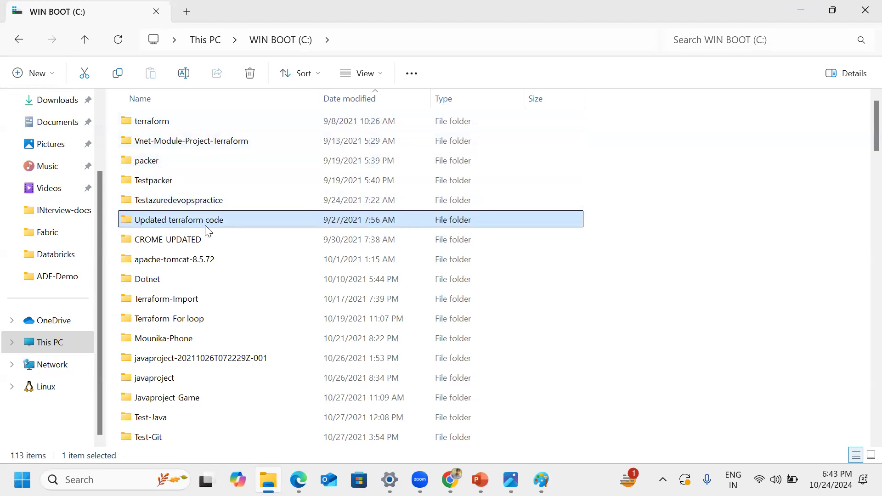
Step: Open the Dotnet folder, select My-Test-Project inside it, and minimize File Explorer to return to Data Factory
mouse_move(180, 124)
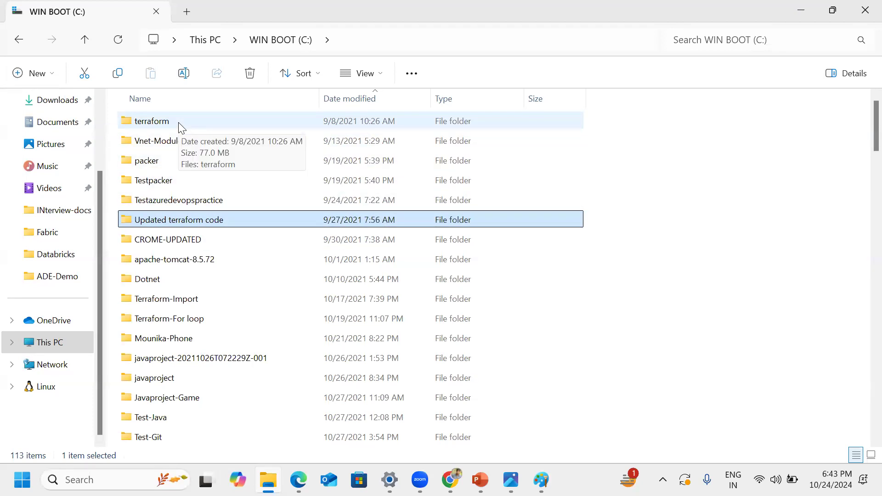
double_click(155, 281)
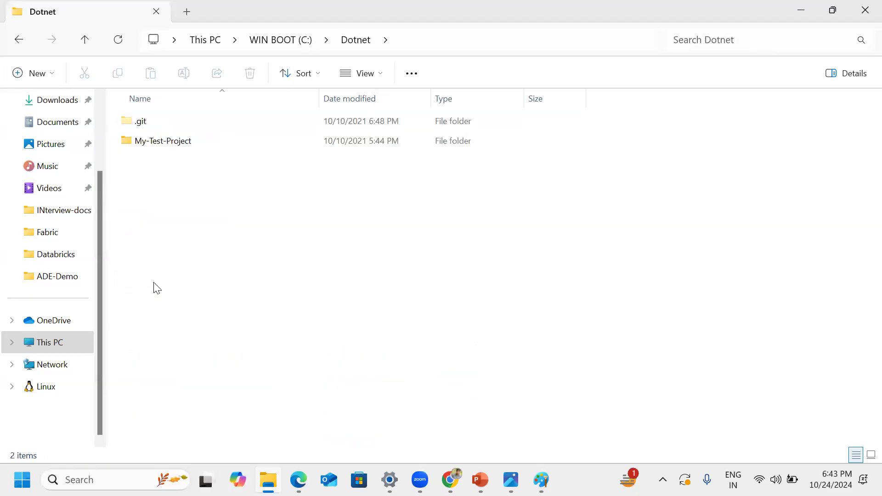
left_click(171, 142)
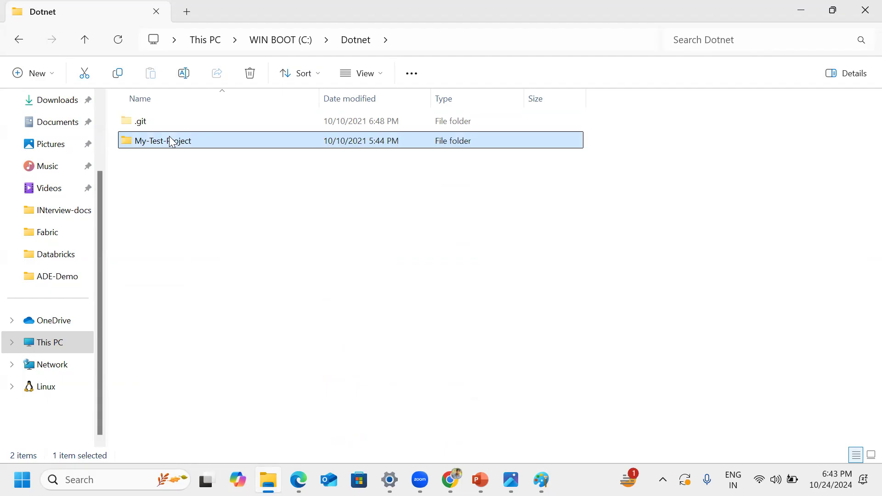
left_click(800, 11)
Step: Review the Linked services and Integration runtimes pages in the factory's management area, alternating between the two
mouse_move(224, 250)
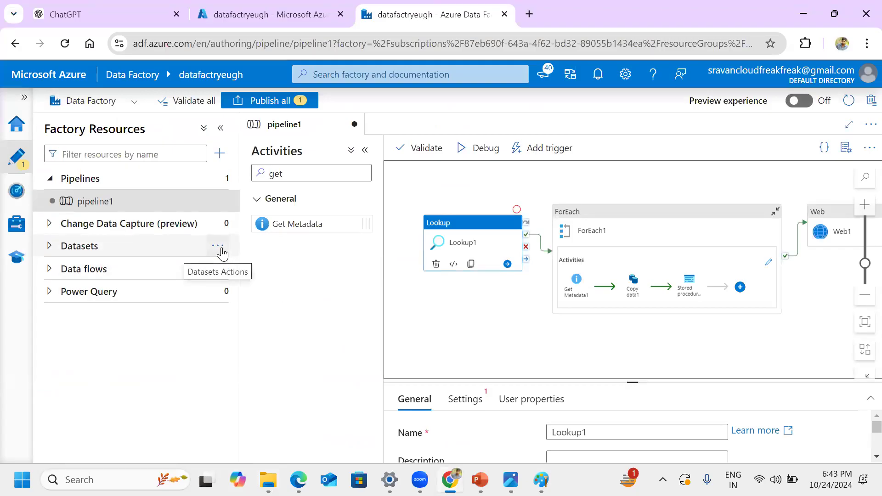
left_click(17, 224)
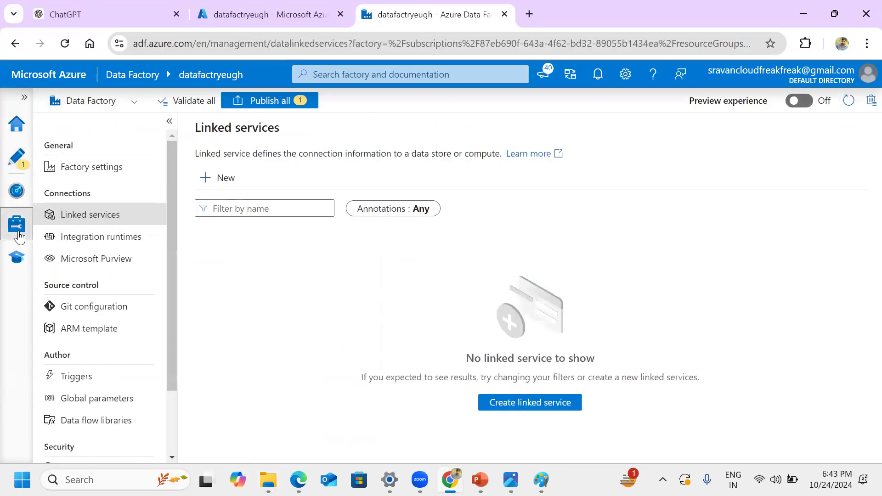
left_click(96, 238)
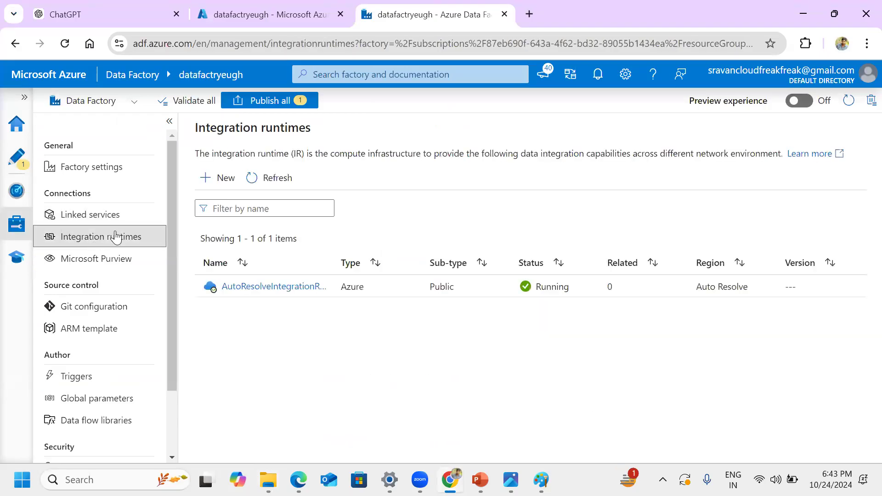
left_click(121, 218)
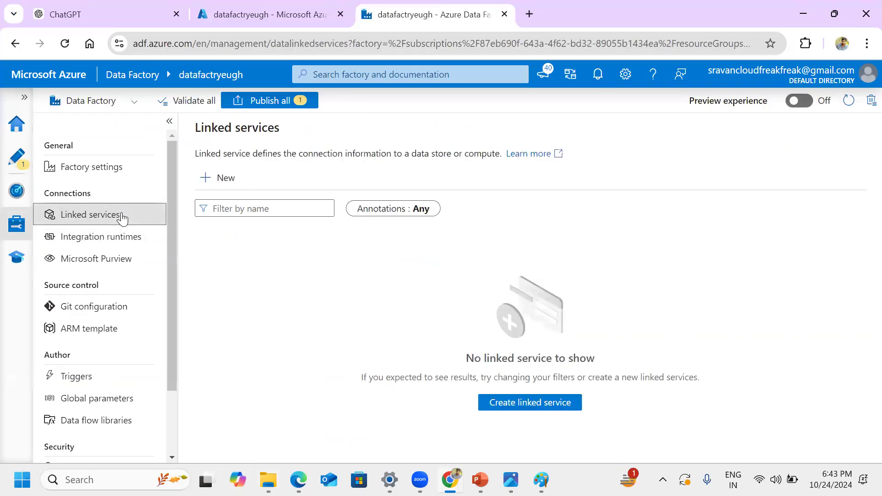
left_click(84, 240)
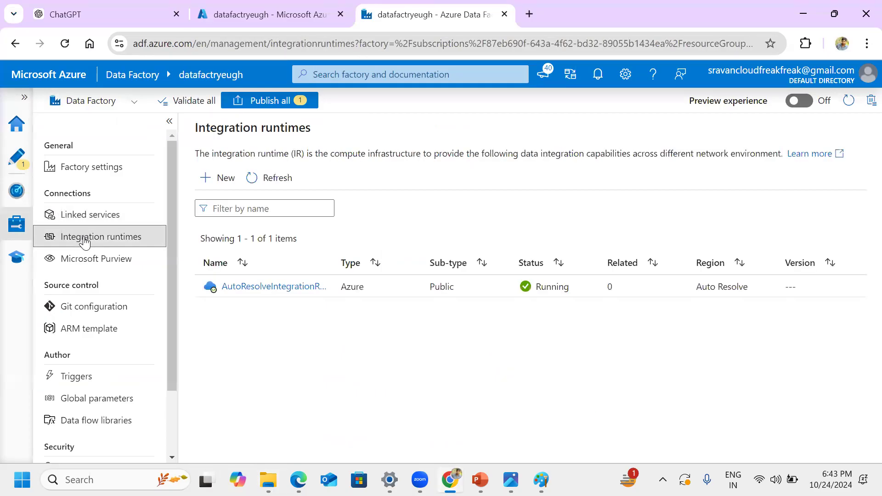
left_click(91, 220)
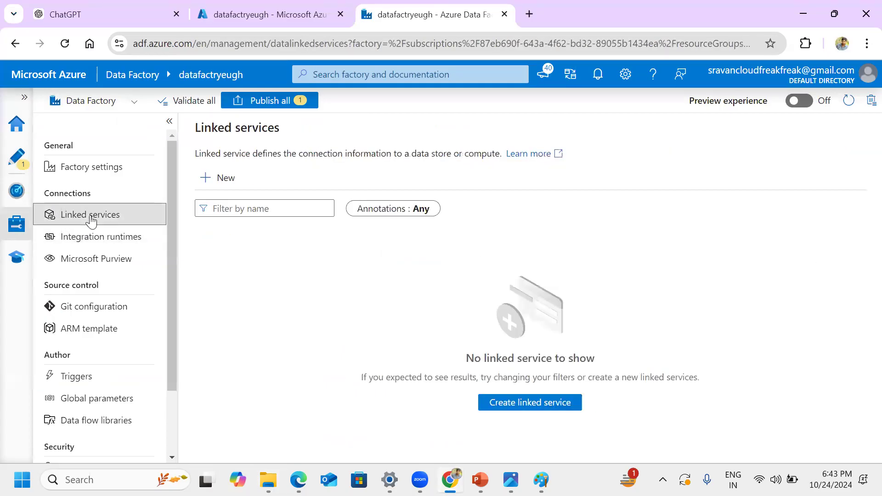
Step: Return to the pipeline1 canvas and select the ForEach activity, leaving the pipeline properties hidden
left_click(16, 157)
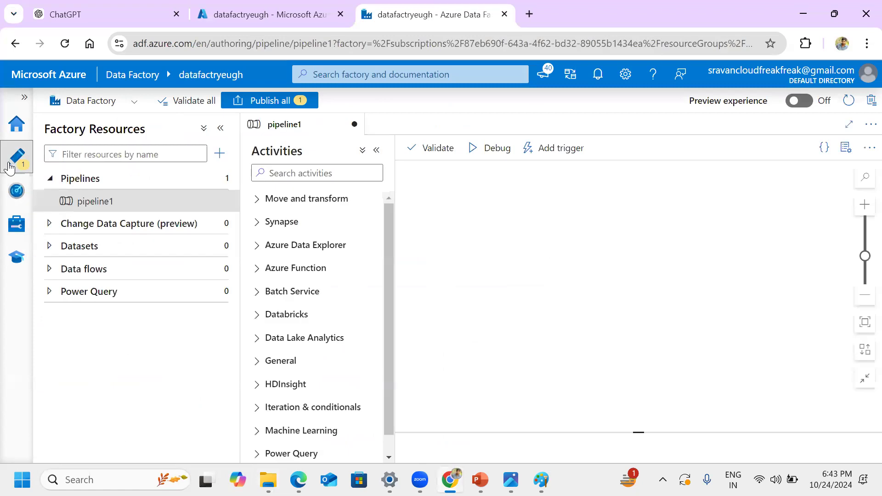
left_click(845, 148)
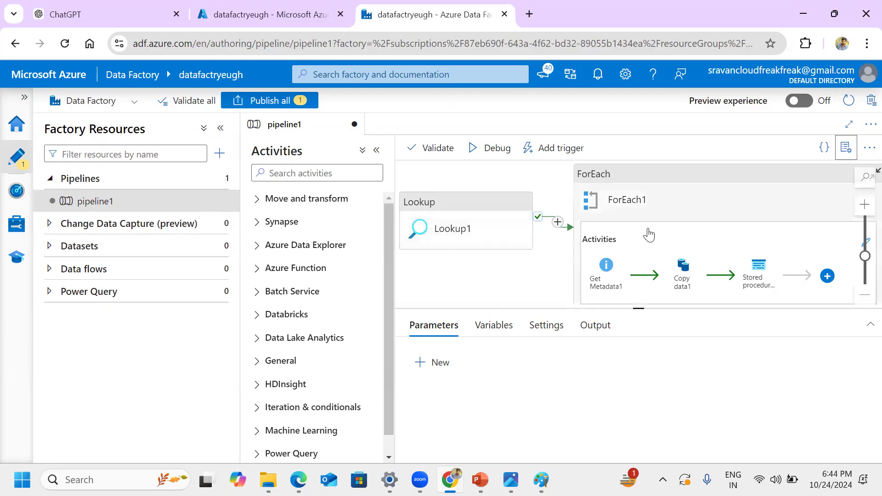
left_click(672, 220)
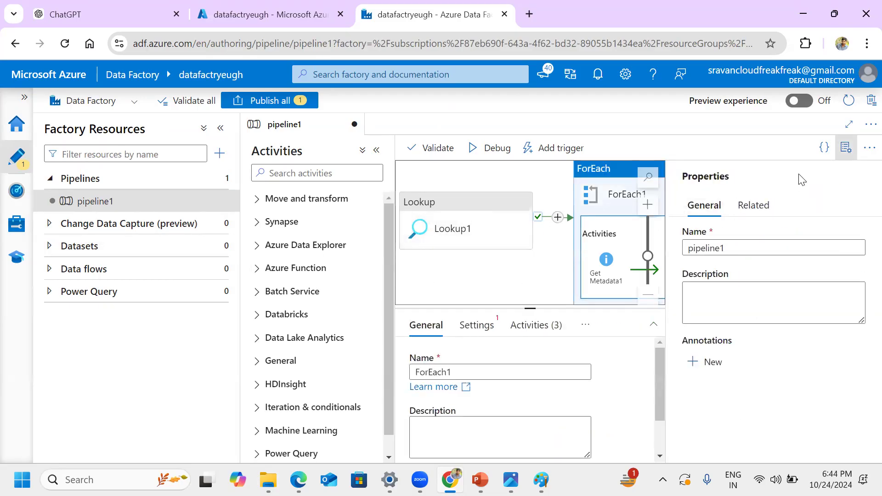
left_click(845, 149)
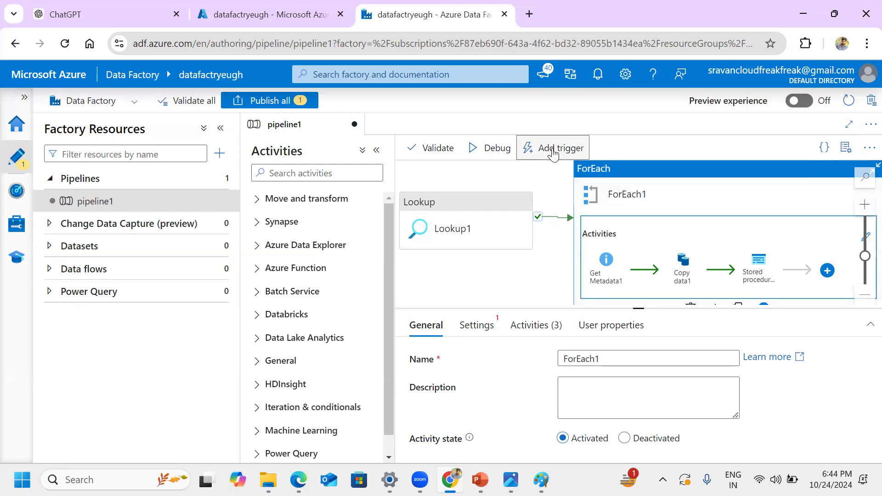
Step: Start creating a new trigger for pipeline1
left_click(553, 154)
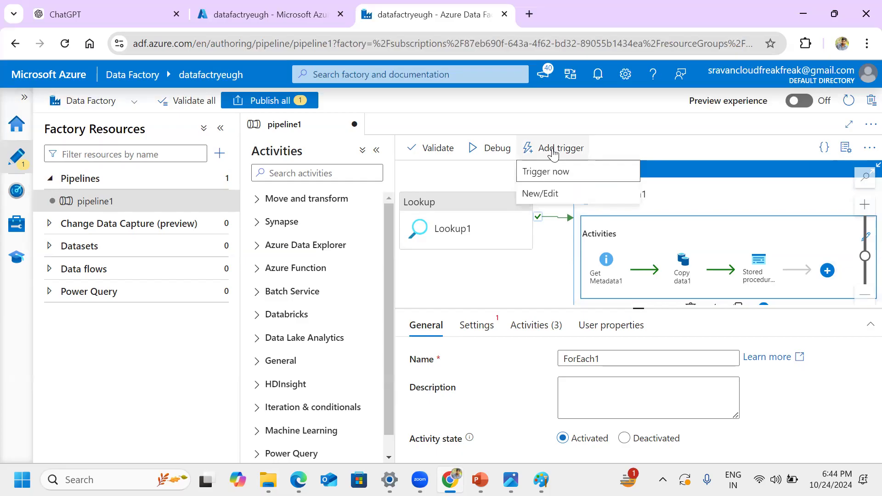
left_click(542, 196)
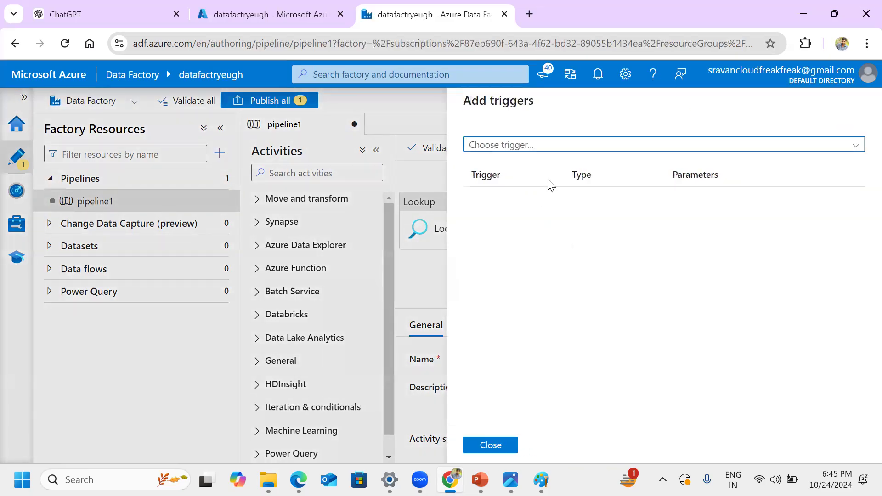
left_click(559, 145)
left_click(540, 189)
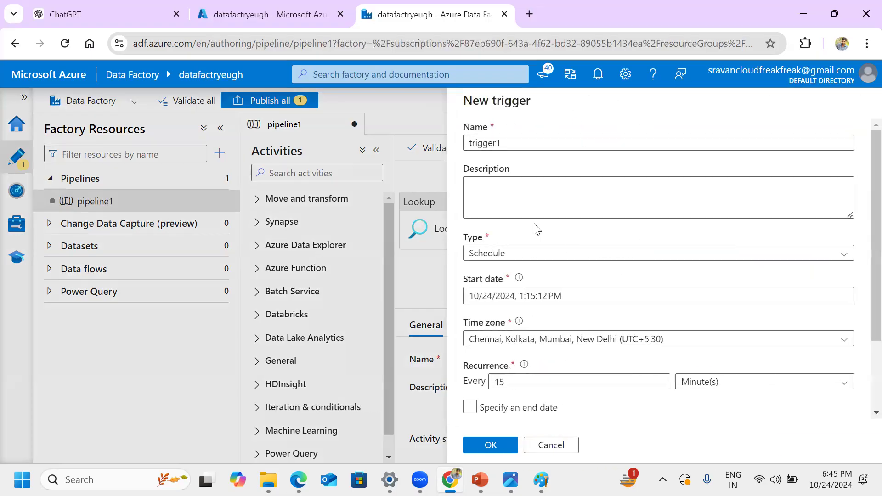
Step: Examine the trigger types, keep Schedule, and review its start date calendar, time zone and recurrence settings
left_click(531, 254)
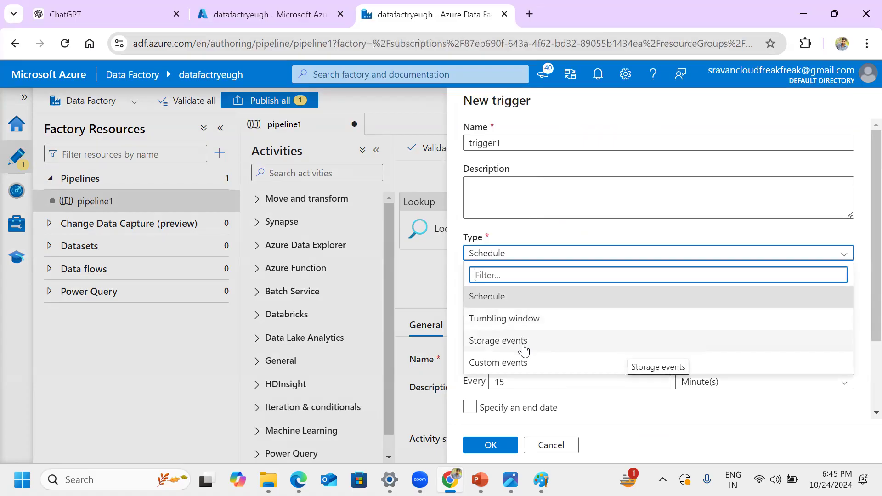
left_click(508, 299)
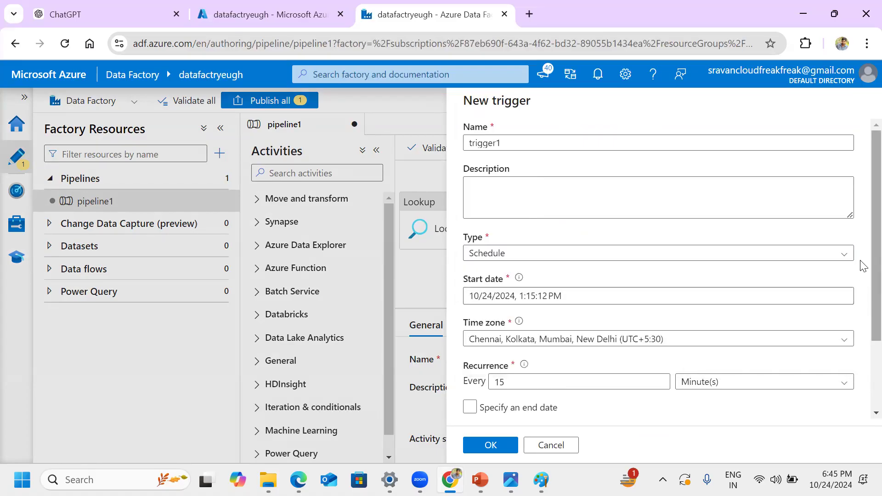
scroll(860, 298, "down", 2)
left_click(498, 202)
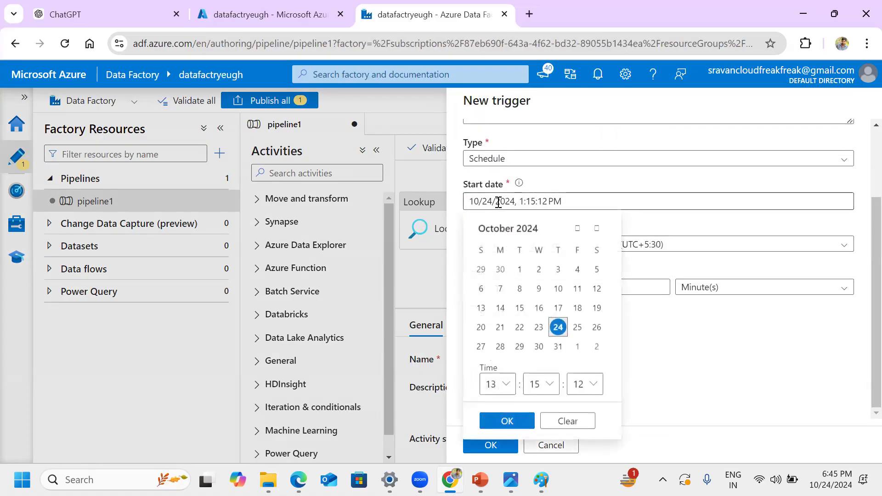
left_click(728, 232)
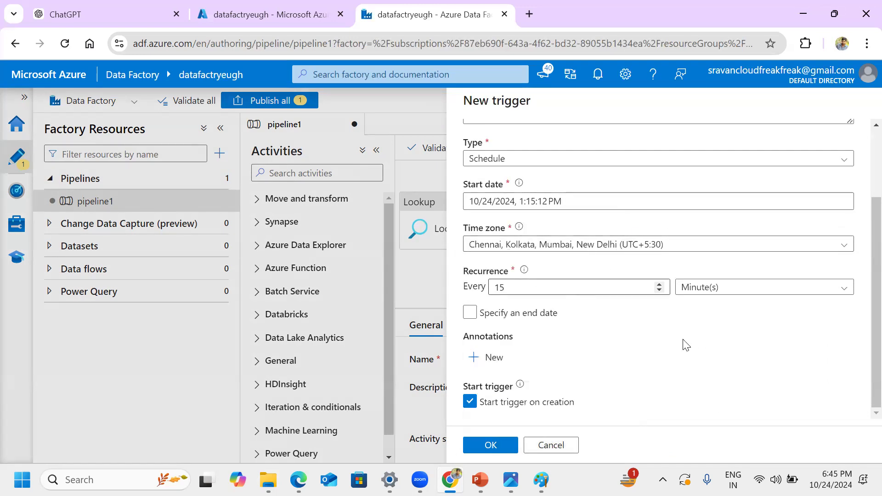
scroll(574, 336, "up", 2)
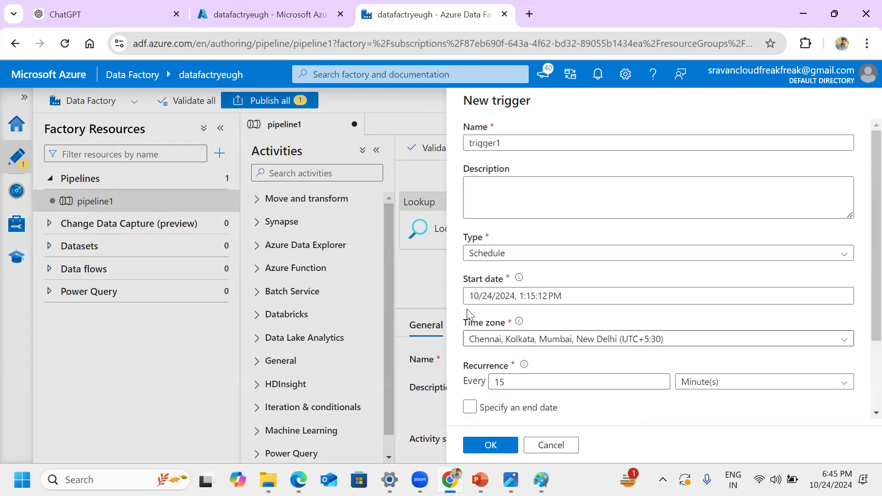
Step: Change the trigger type to Storage events and review its subscription, storage account and container settings
left_click(588, 254)
left_click(489, 340)
scroll(863, 237, "down", 2)
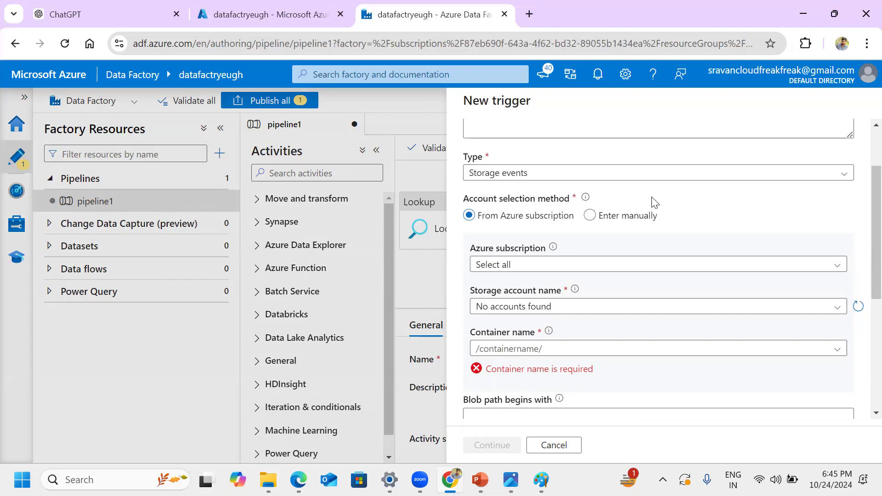
Step: Set the trigger type to Tumbling window and review its start date, recurrence and advanced options
left_click(683, 176)
left_click(558, 242)
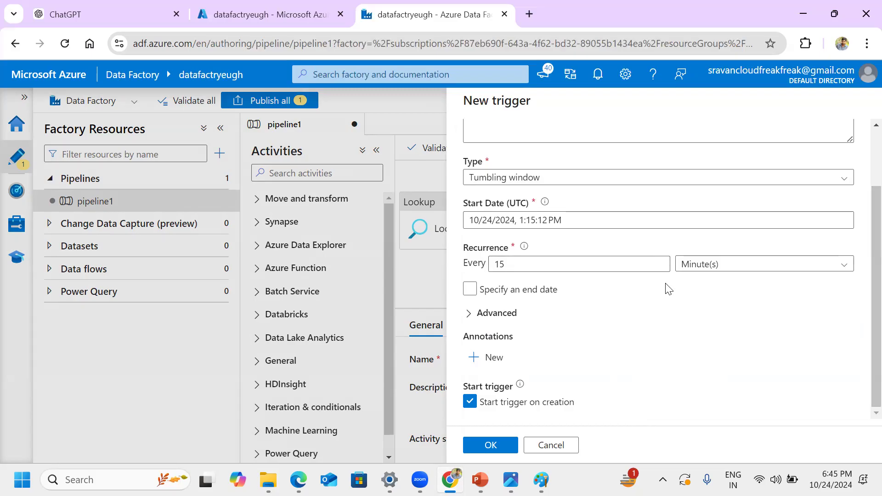
scroll(652, 289, "up", 2)
scroll(652, 290, "down", 2)
scroll(609, 275, "up", 2)
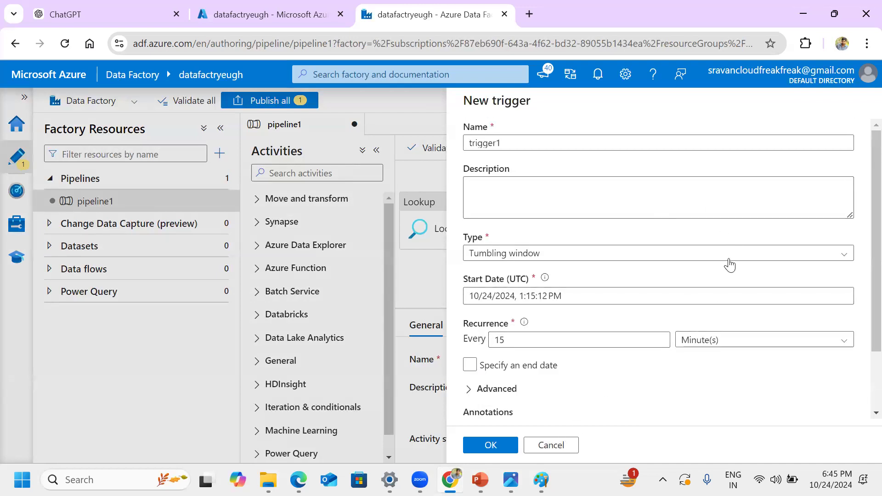
Step: Discard the unsaved new trigger and close the trigger setup for pipeline1
left_click(566, 445)
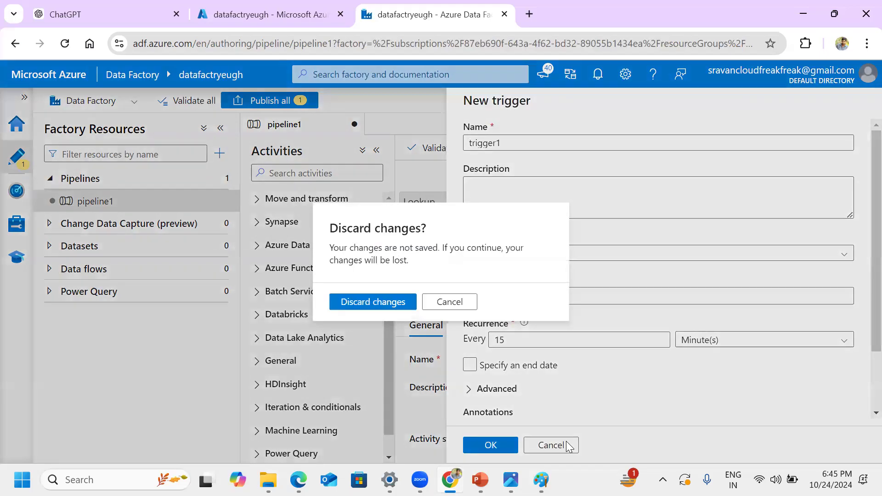
left_click(381, 303)
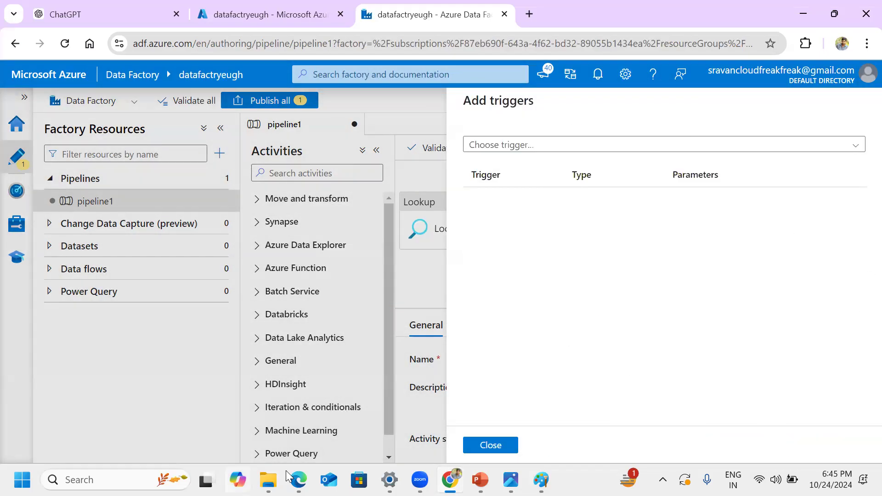
left_click(490, 445)
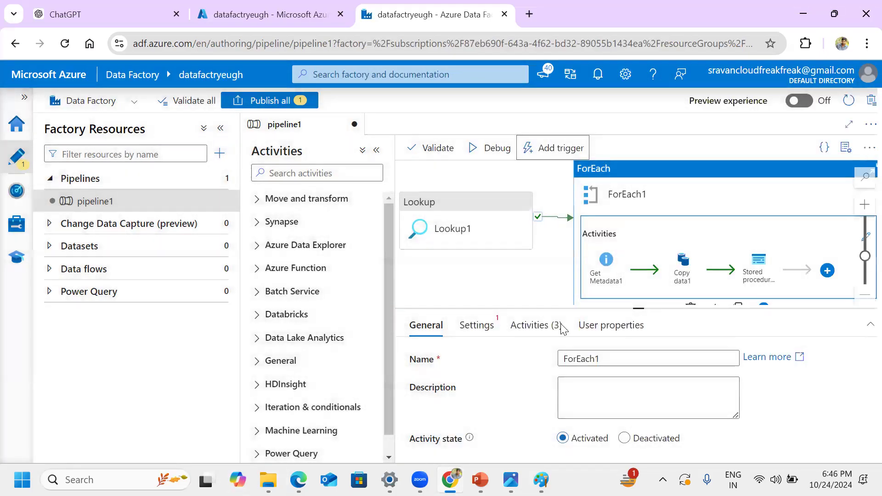
Step: Review the factory's integration runtimes and their description, then compare them with the Project flow diagram
left_click(17, 237)
left_click(99, 236)
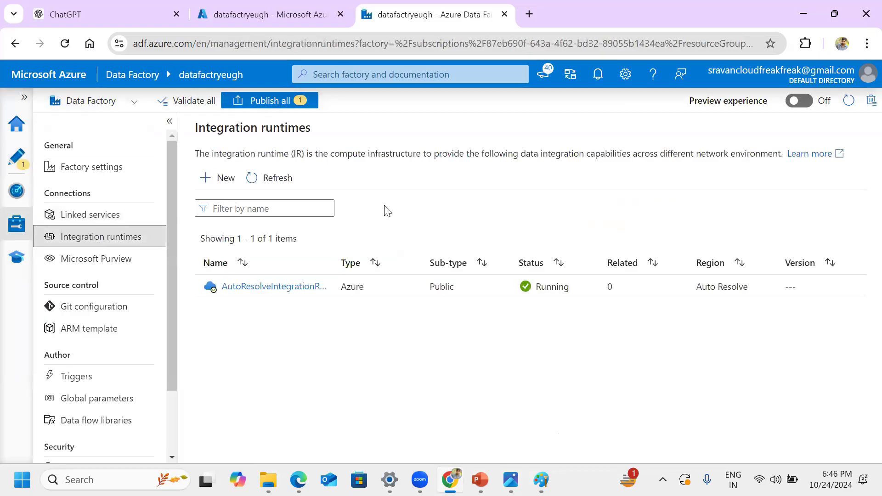
left_click_drag(334, 154, 419, 166)
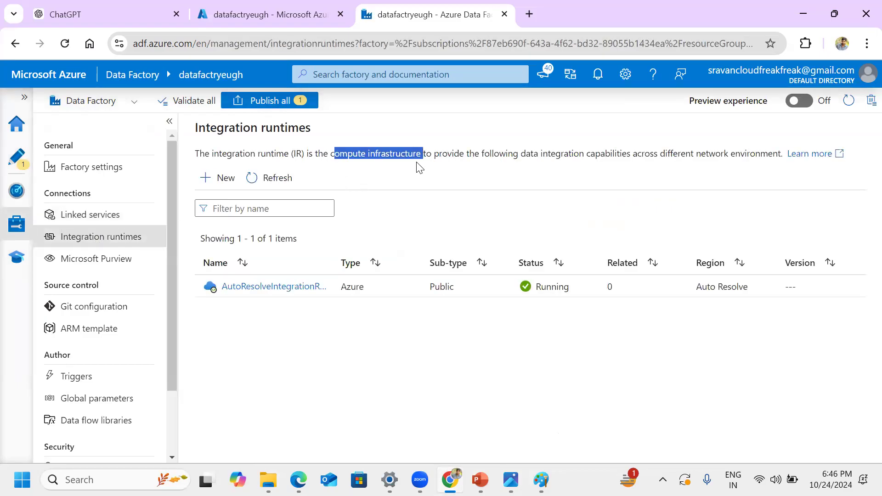
left_click(419, 166)
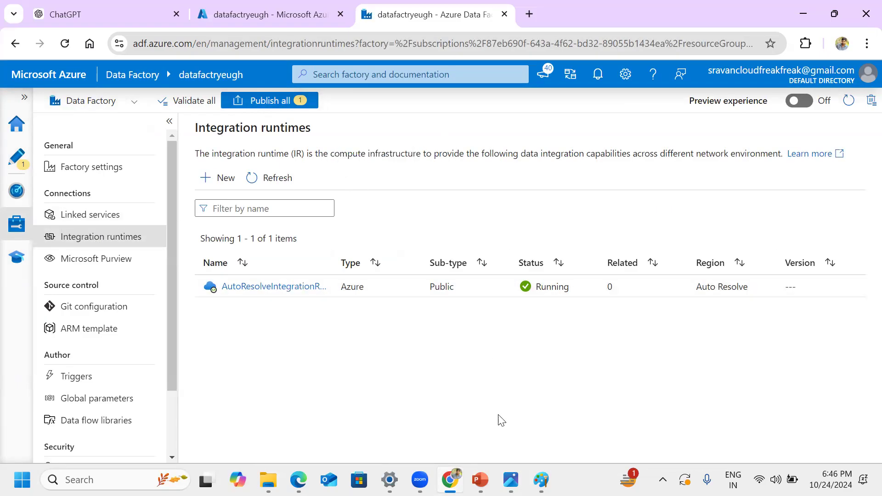
left_click(509, 479)
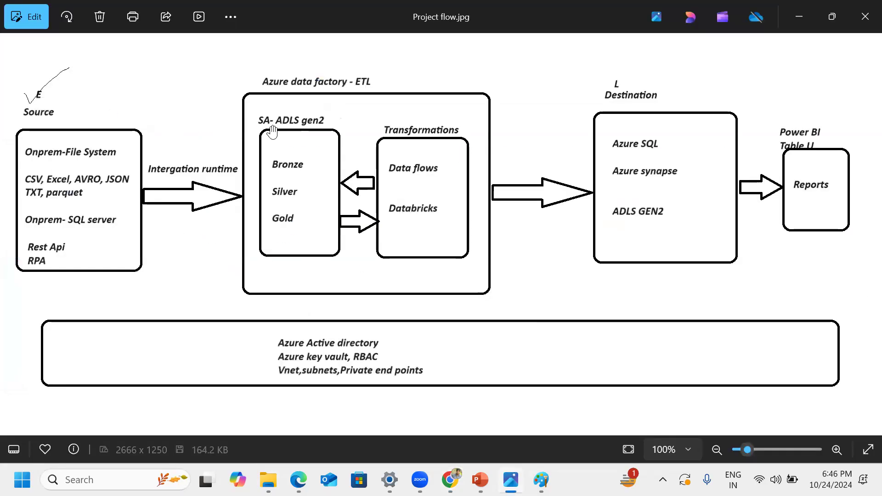
left_click(450, 479)
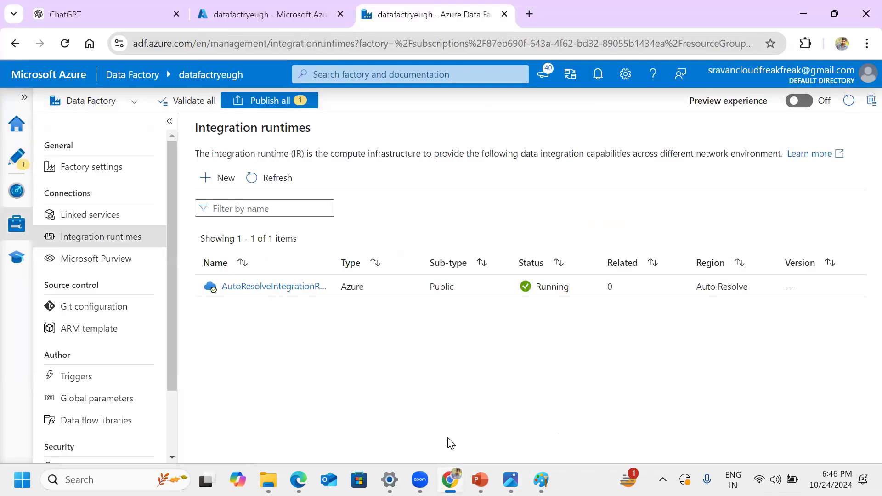
Step: Review the factory's linked services page, focusing on the connection information in its description
left_click(137, 223)
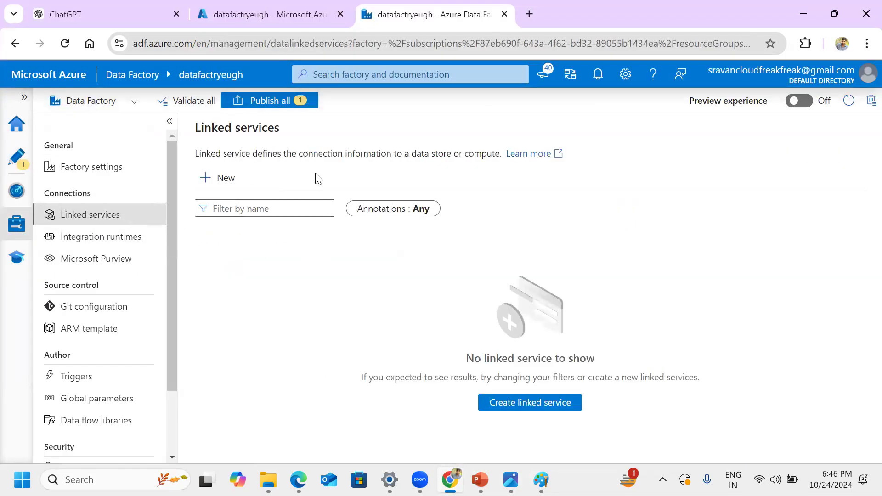
left_click_drag(295, 154, 391, 153)
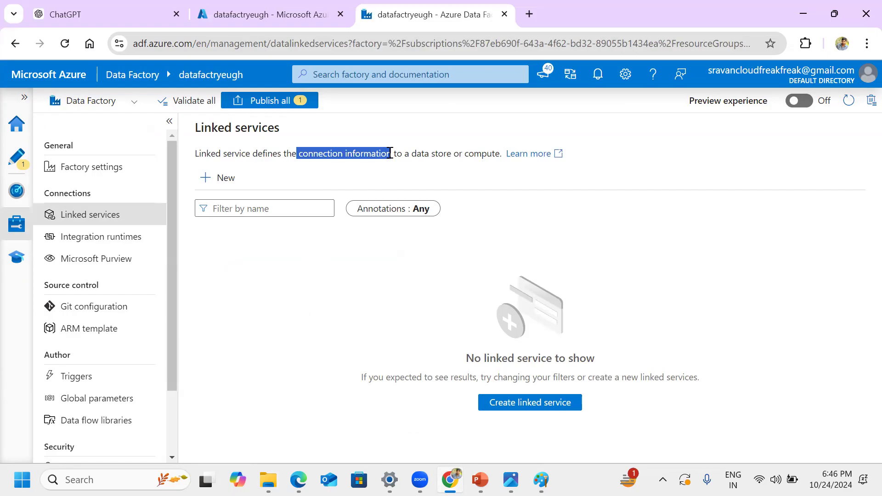
left_click(396, 185)
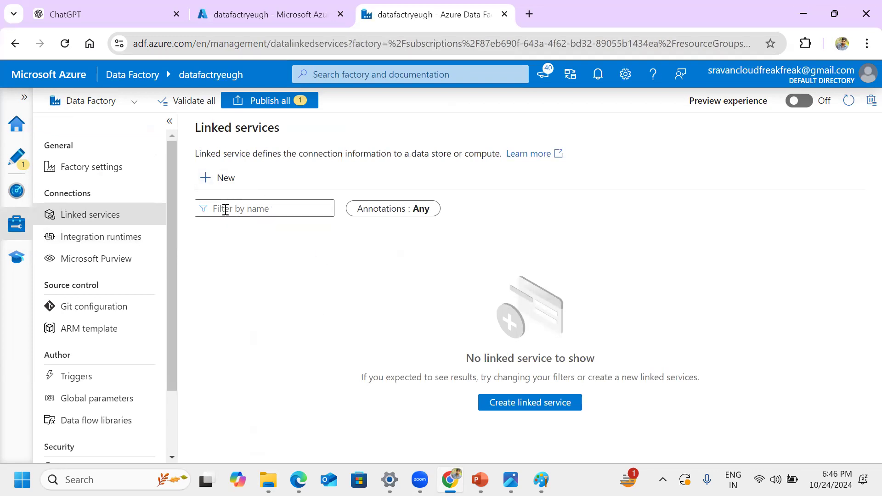
Step: Return to pipeline1 with its properties hidden, inspect the Lookup1 activity and check the Project flow diagram
left_click(17, 159)
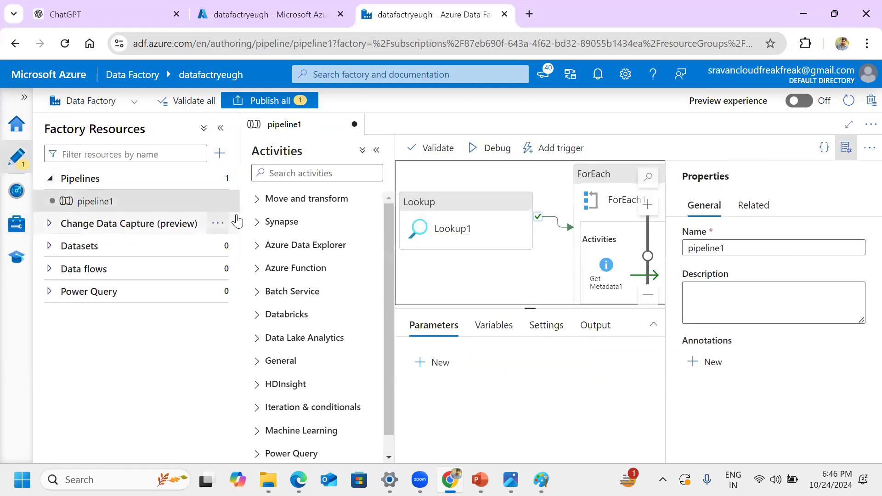
left_click(846, 148)
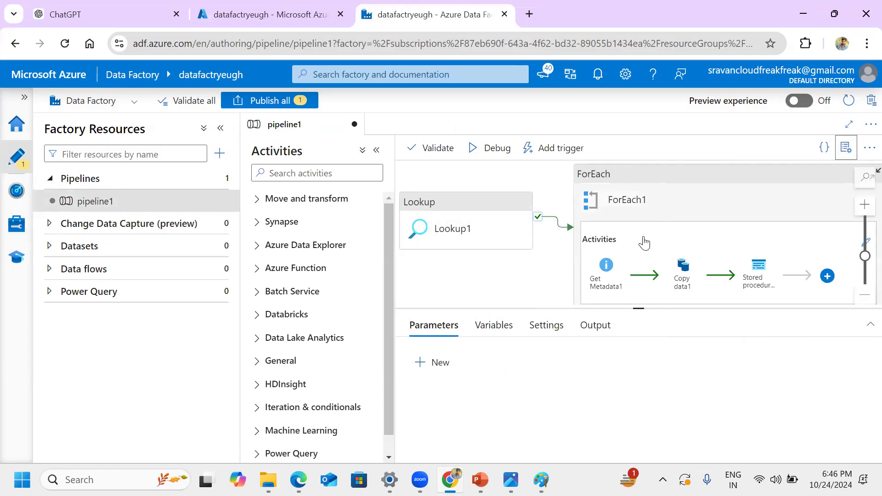
left_click(474, 220)
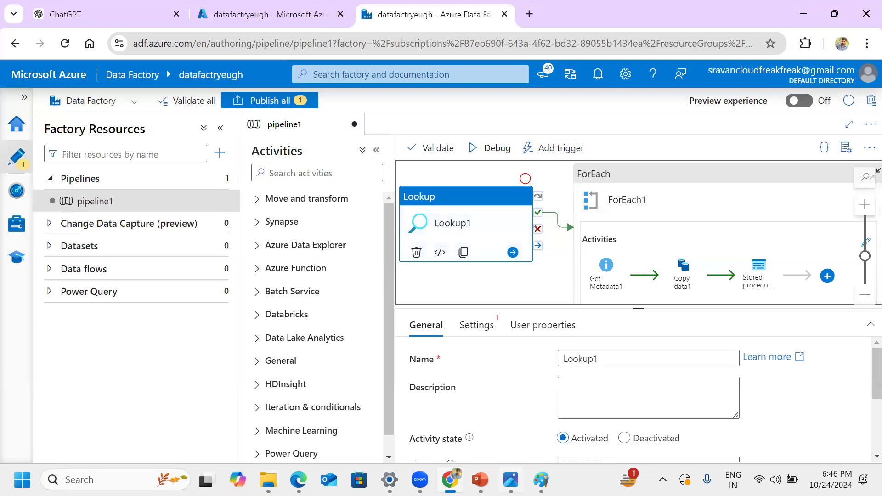
key("alt+Tab")
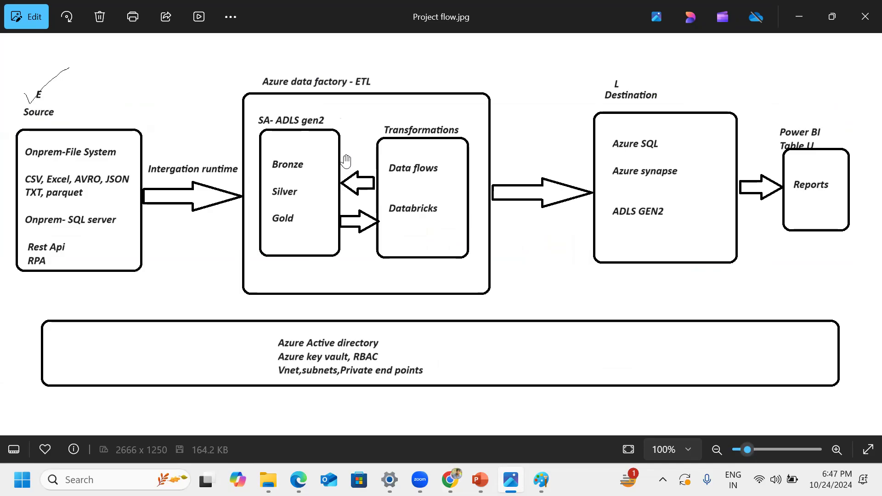
left_click(800, 17)
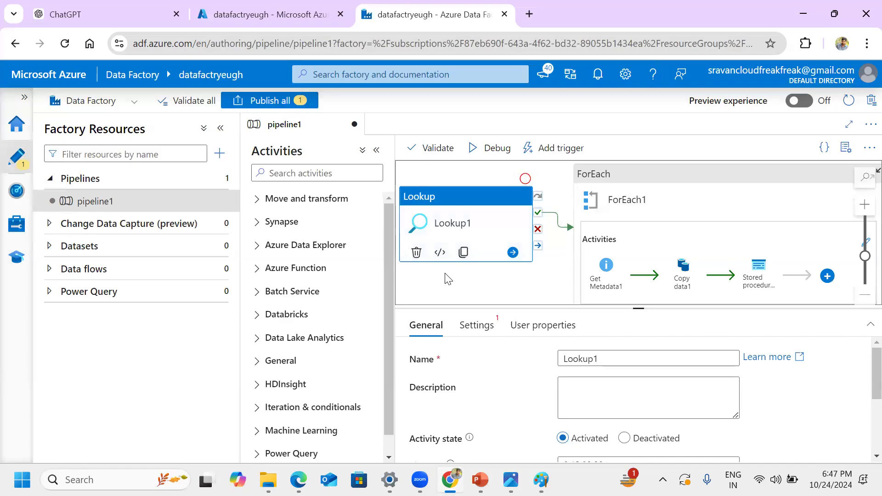
Step: Revisit the factory's management settings to review integration runtimes and linked services again
left_click(19, 226)
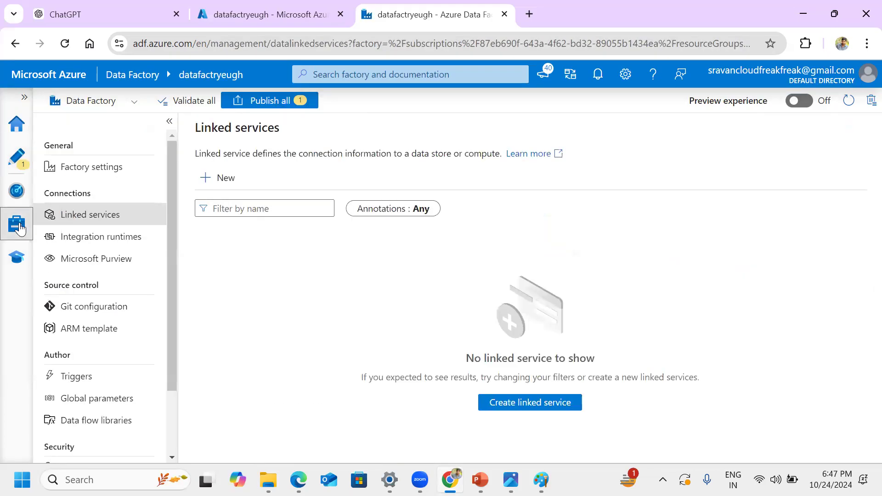
left_click(112, 244)
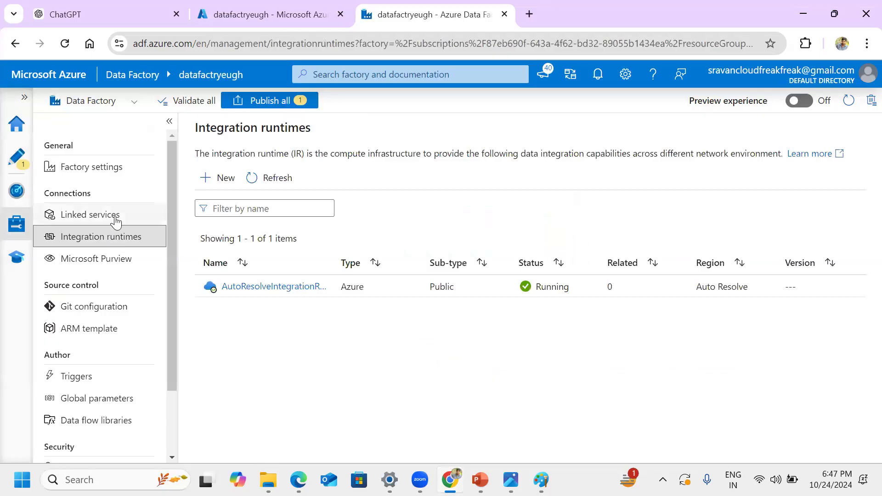
left_click(115, 220)
Step: Reopen pipeline1, hide its properties, enlarge the design canvas and select the ForEach1 activity
left_click(23, 160)
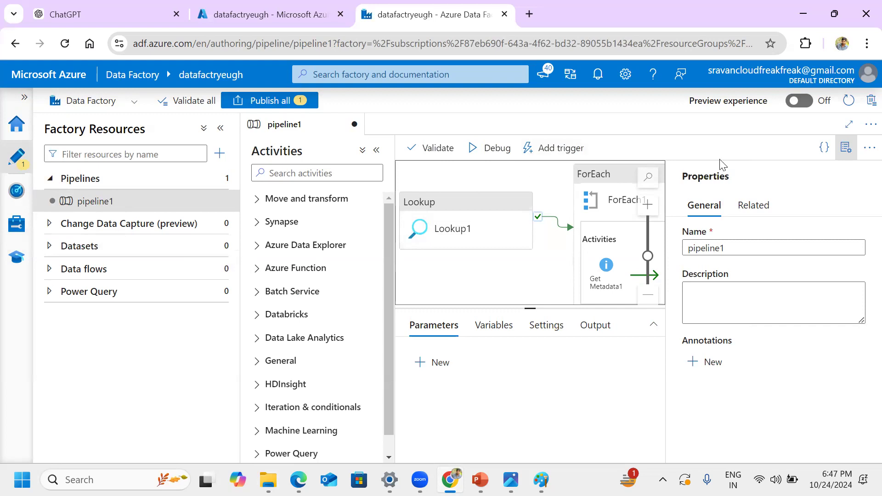
left_click(846, 150)
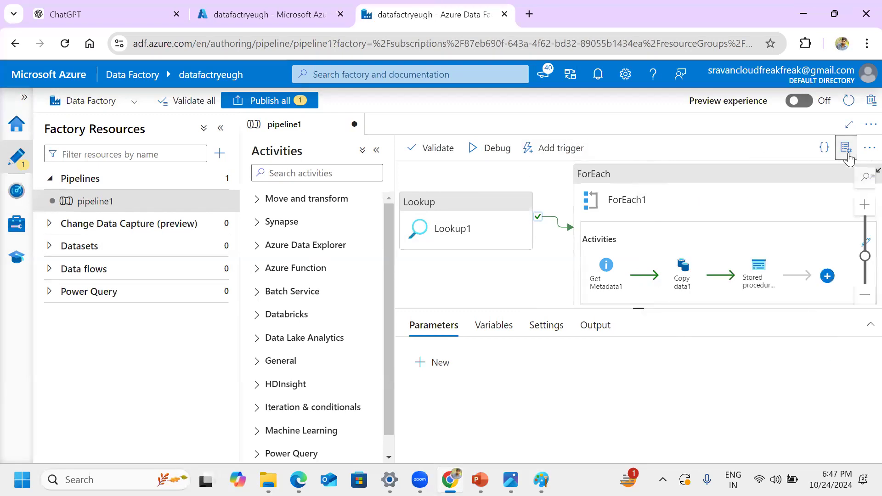
left_click(713, 223)
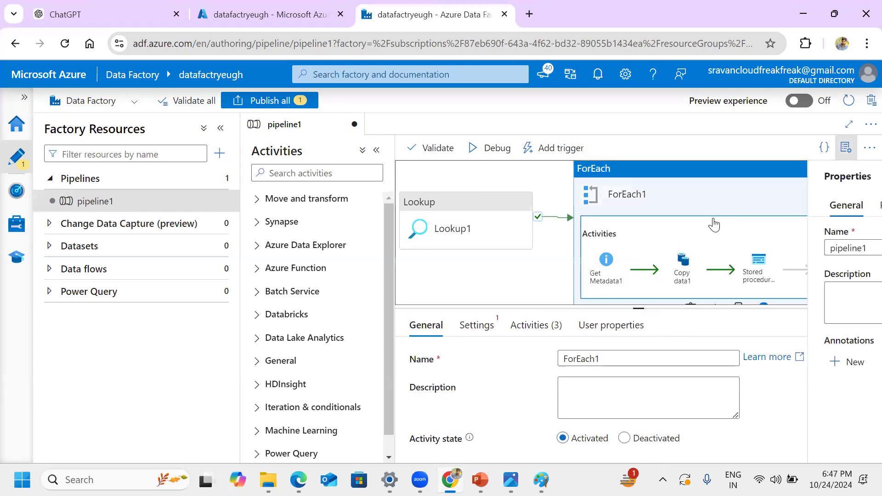
left_click(847, 148)
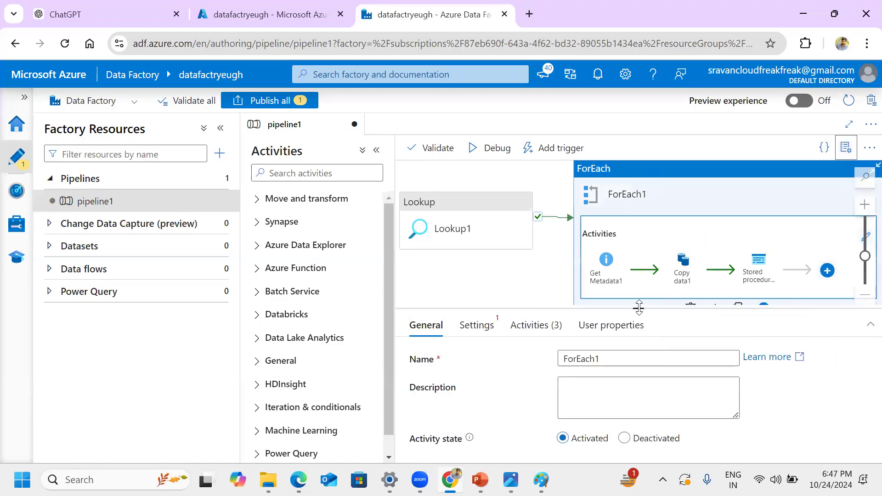
left_click_drag(638, 308, 637, 423)
left_click(613, 374)
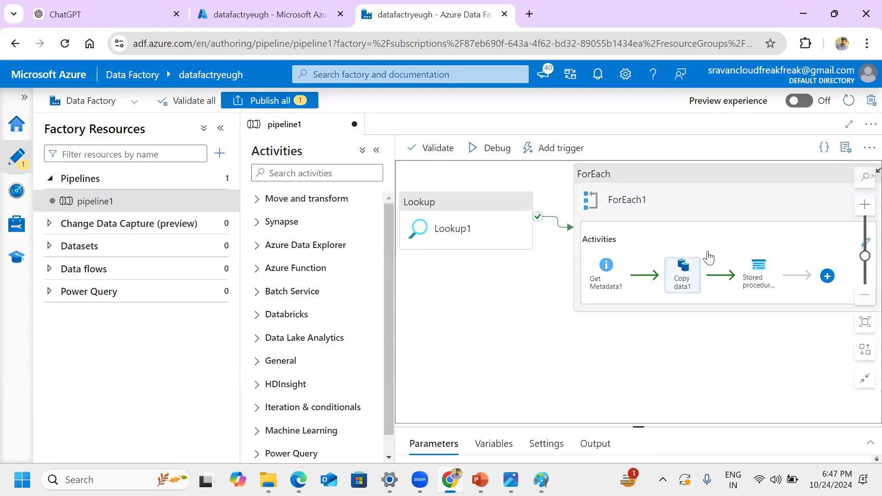
left_click(715, 233)
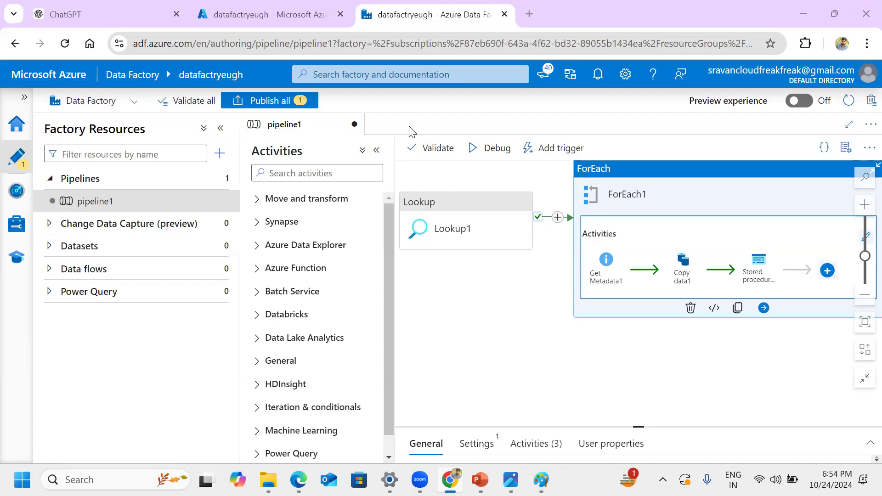
Step: Switch to Photos to view the Project flow diagram
left_click(510, 480)
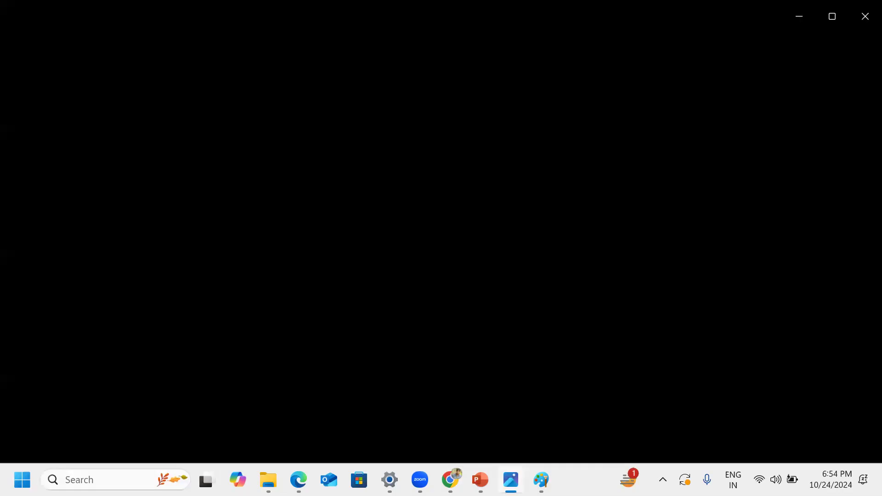
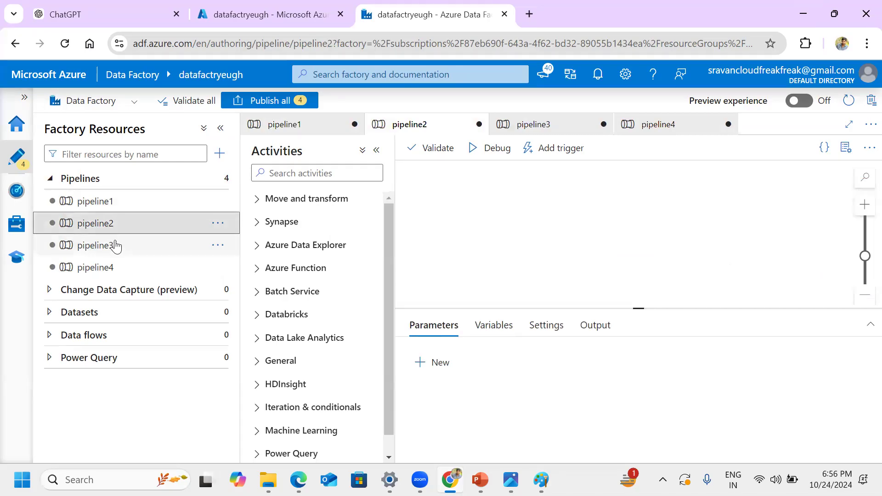
Step: Look at the pipeline3 canvas and open pipeline4
left_click(115, 248)
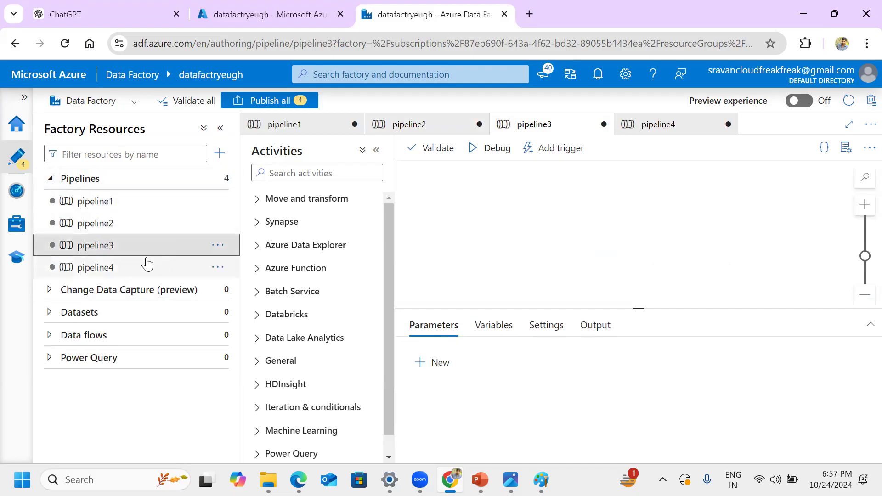
left_click(133, 269)
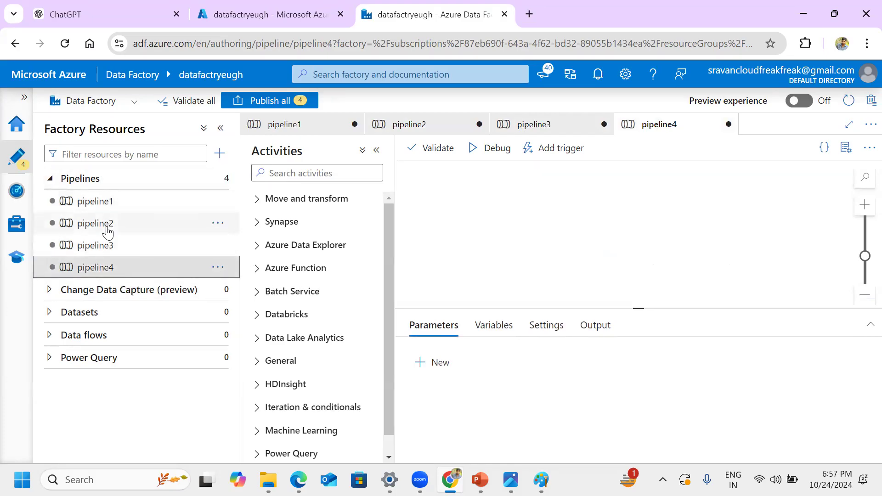
left_click(306, 172)
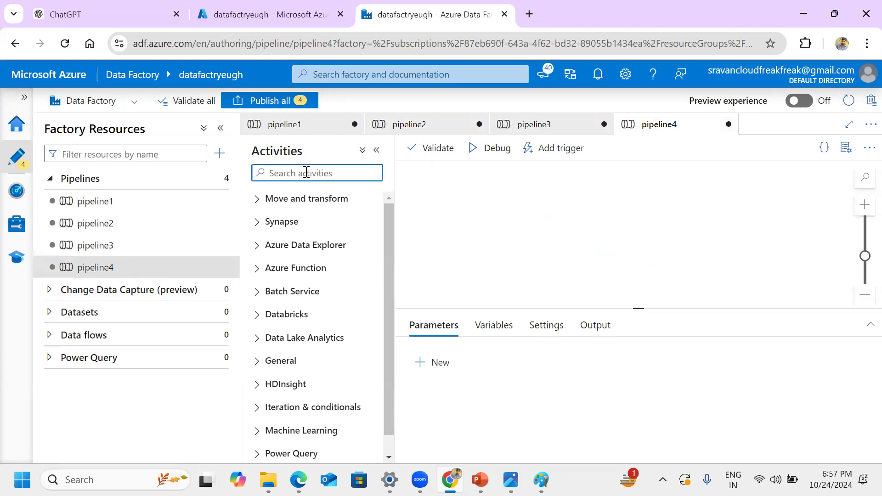
type("exec")
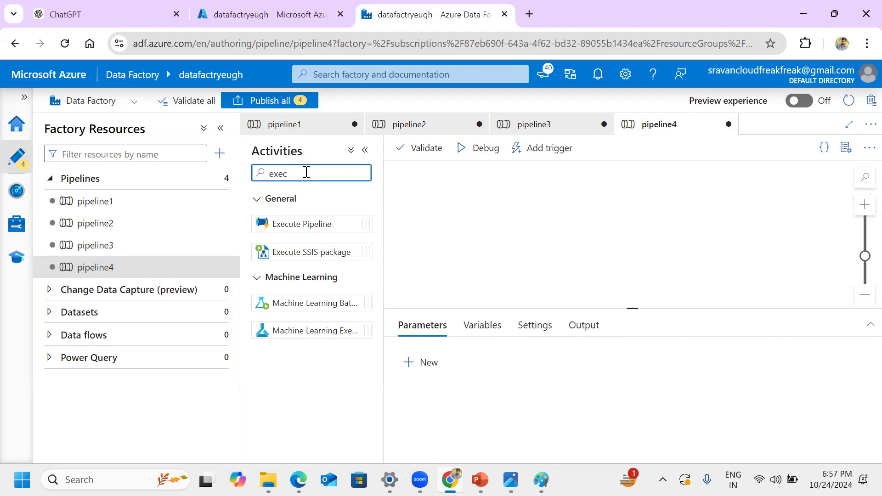
key("BackSpace")
key("BackSpace")
key("BackSpace")
key("BackSpace")
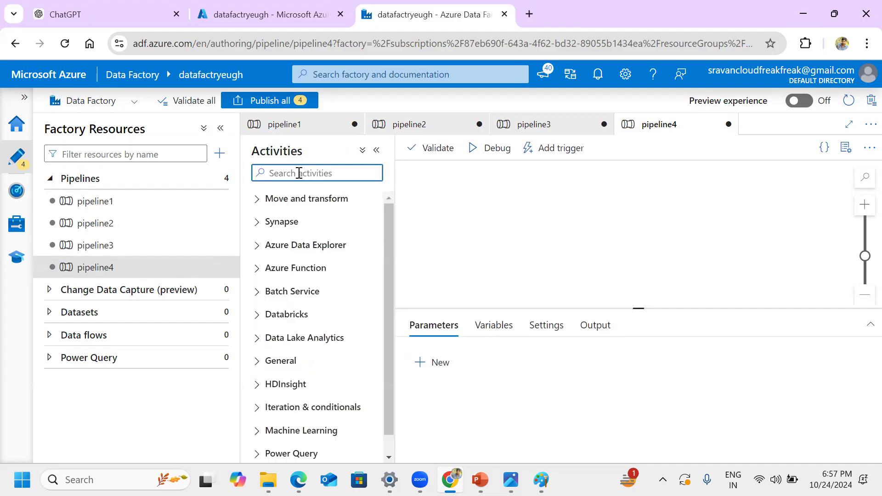
Step: Rename pipeline4 as Master_Pipeline
left_click(221, 271)
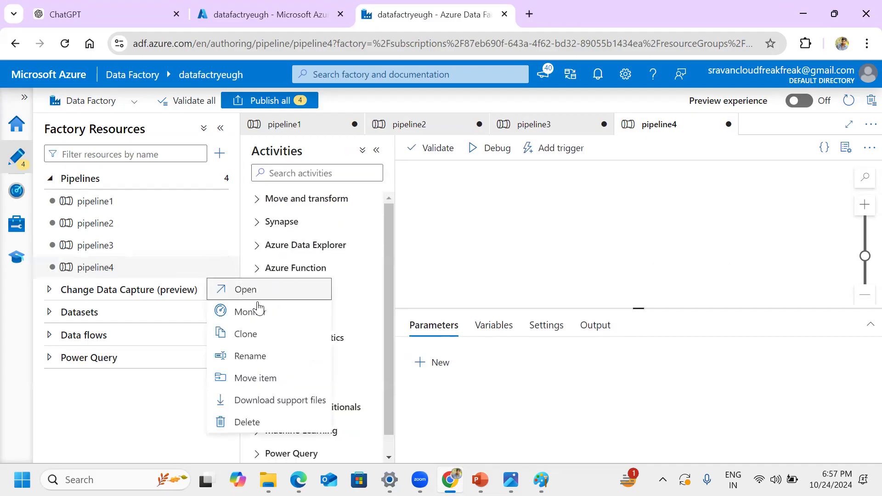
left_click(271, 359)
type("M")
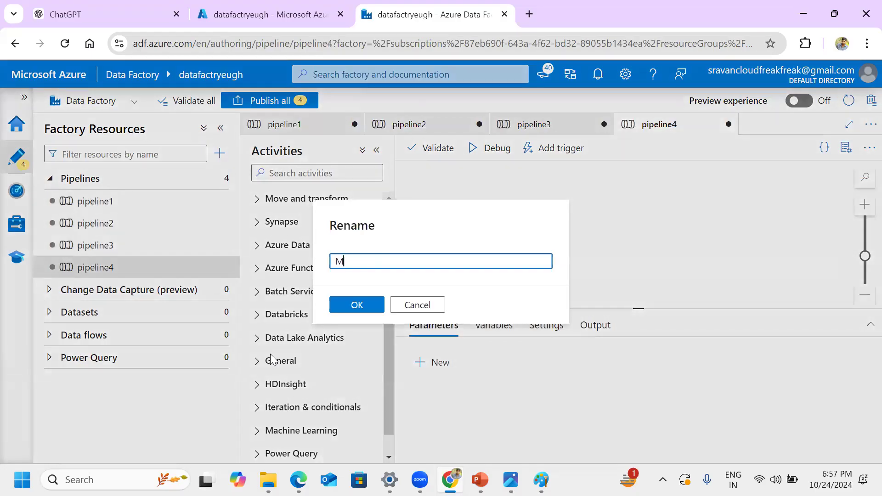
type("aster_Pipeline")
left_click(378, 305)
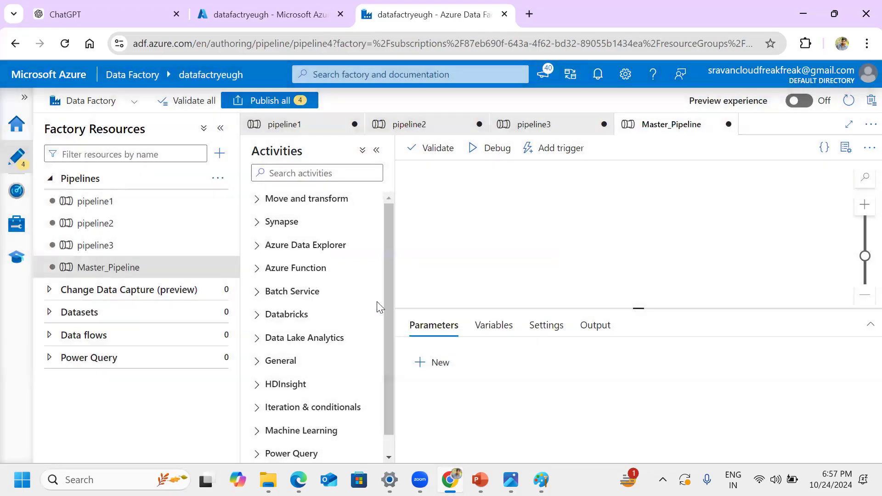
Step: Find the Execute Pipeline activity by searching for "exec" and place it on the Master_Pipeline canvas
left_click(334, 174)
type("exec")
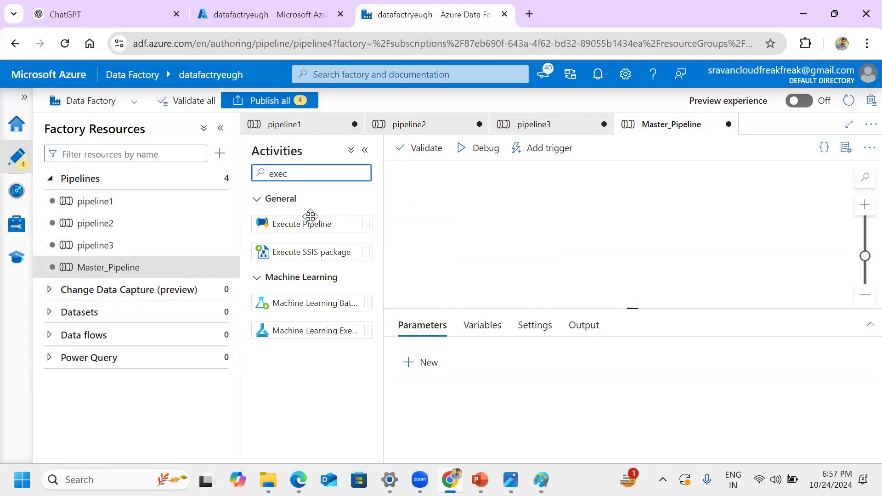
left_click(313, 221)
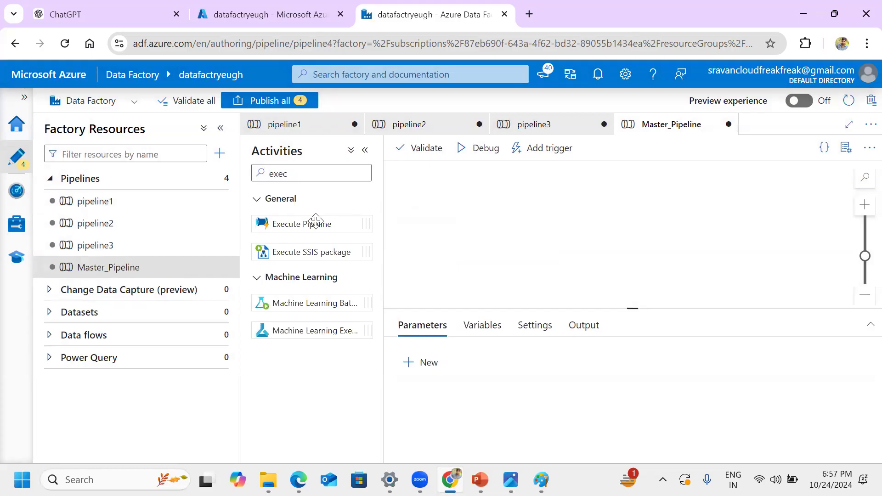
left_click_drag(316, 225, 480, 211)
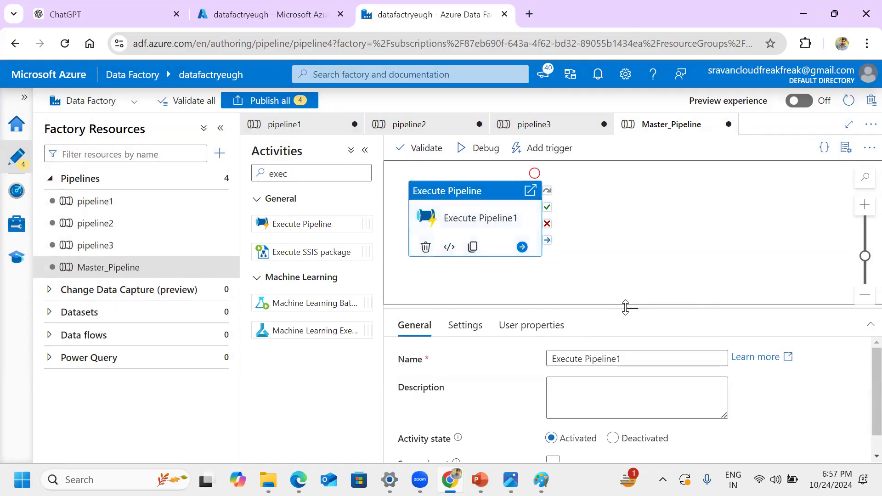
Step: Set the first Execute Pipeline activity's invoked pipeline to pipeline1
left_click_drag(627, 307, 621, 270)
left_click(465, 288)
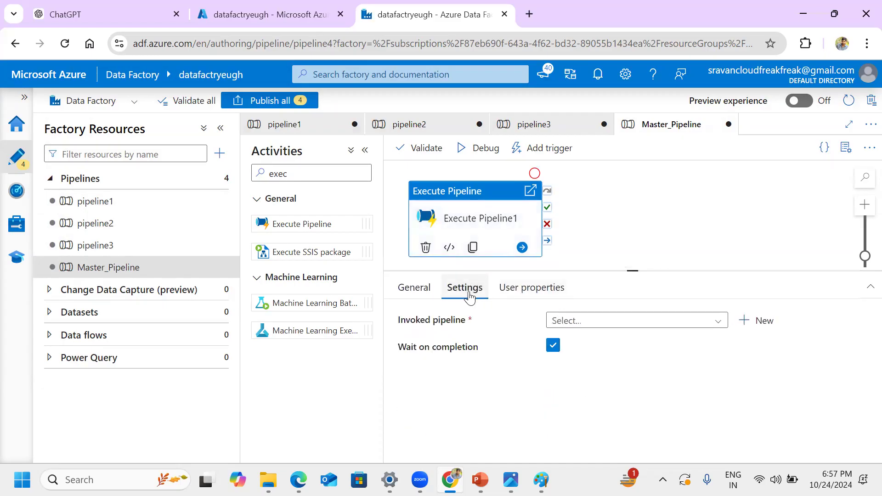
left_click(679, 323)
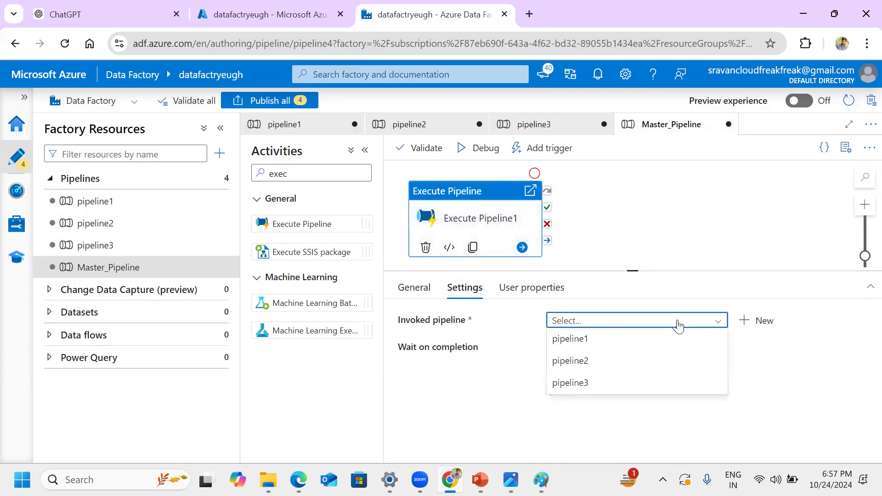
left_click(610, 339)
left_click_drag(632, 271, 632, 303)
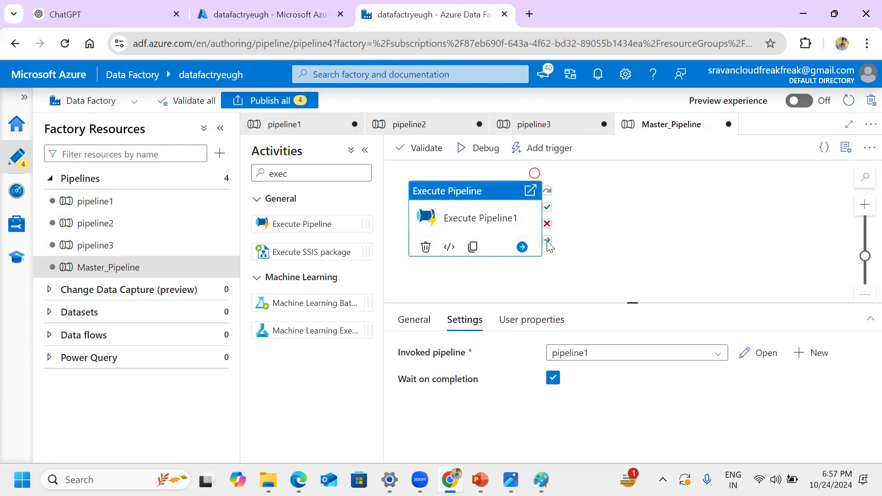
Step: Add a second Execute Pipeline activity that follows the first on success and set its invoked pipeline to pipeline2
left_click(522, 247)
left_click(593, 236)
type("ex")
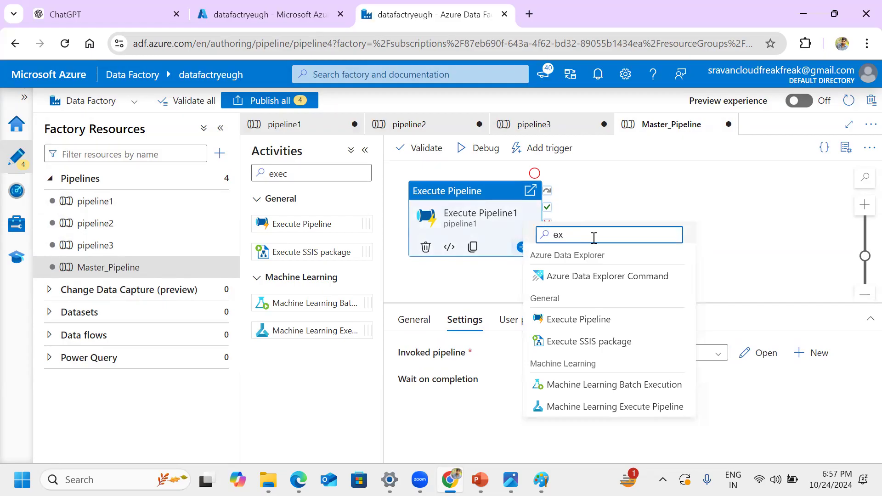
left_click(570, 320)
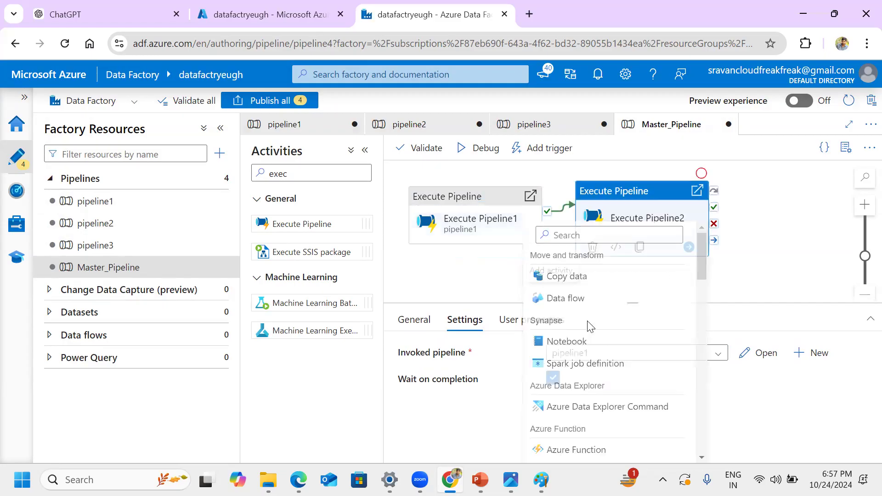
left_click(462, 321)
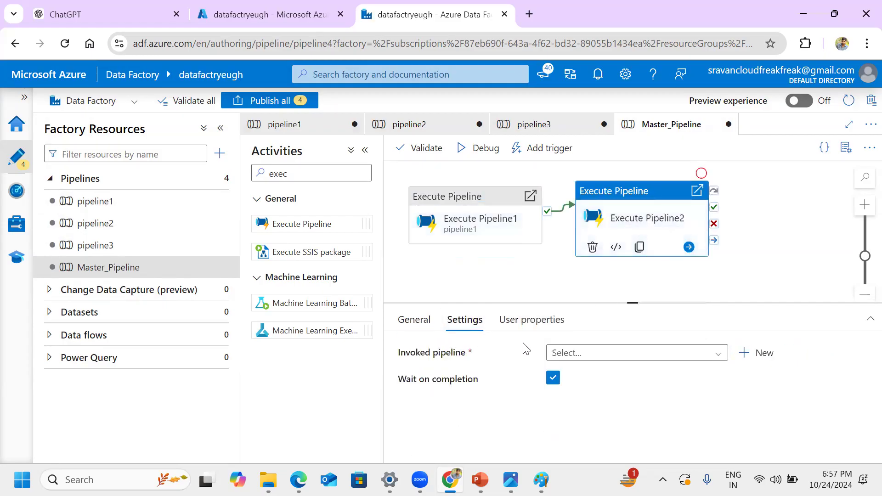
left_click(598, 355)
left_click(597, 393)
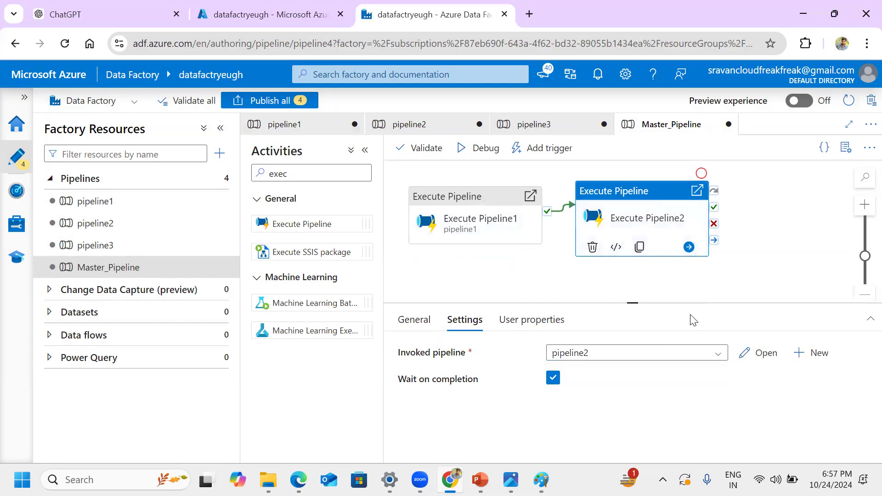
Step: Chain a third Execute Pipeline activity after the second on success and set its invoked pipeline to pipeline3
left_click(689, 248)
left_click(747, 235)
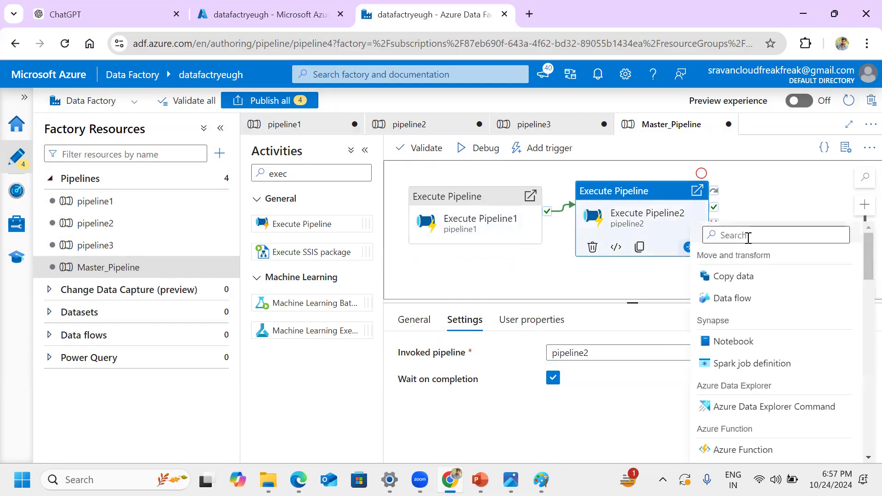
type("exec")
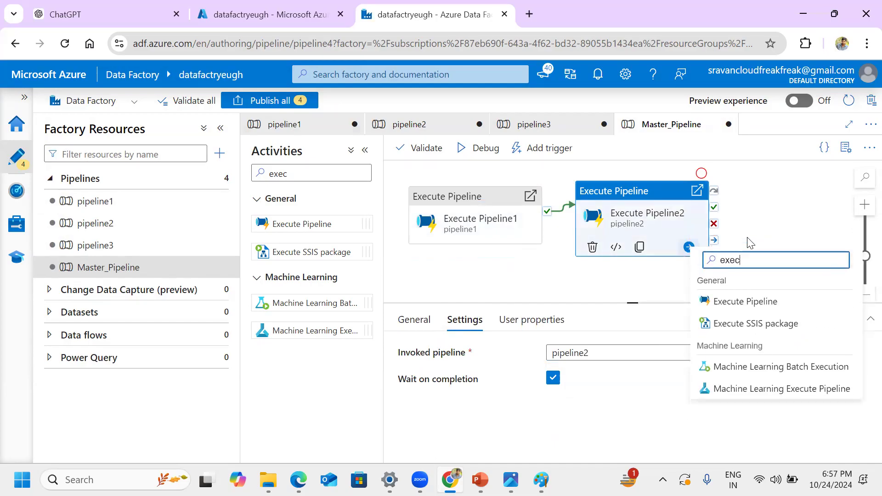
left_click(722, 299)
left_click(465, 319)
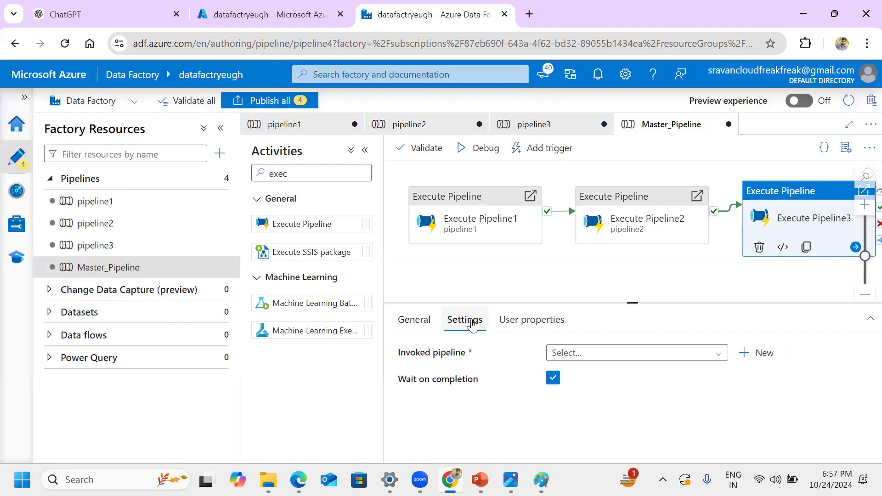
left_click(588, 354)
left_click(585, 414)
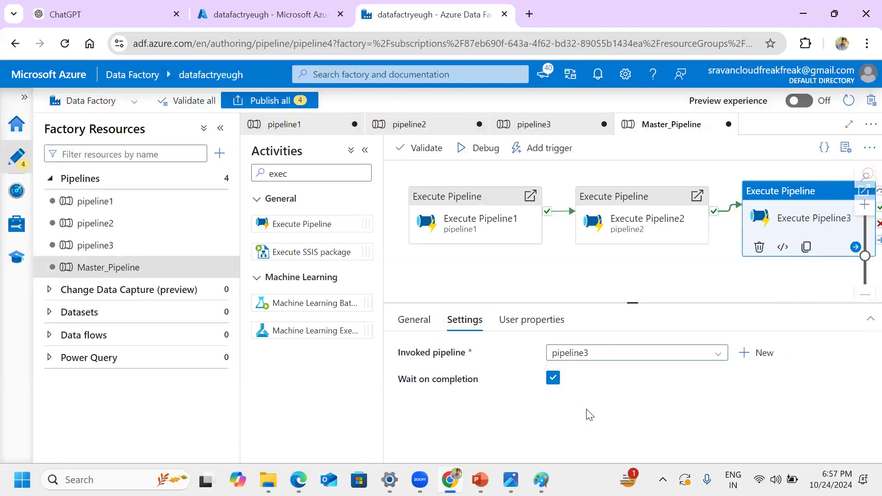
left_click_drag(634, 314, 637, 349)
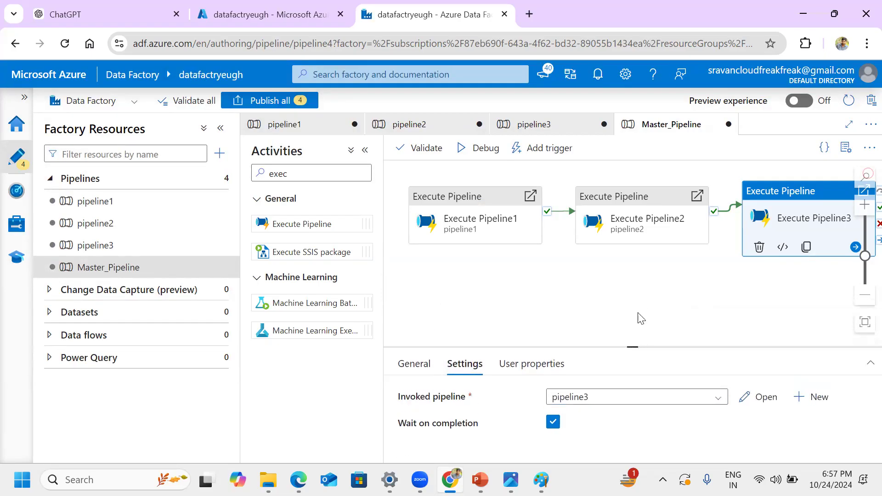
Step: Review the settings of the three chained Execute Pipeline activities one after another
left_click(489, 228)
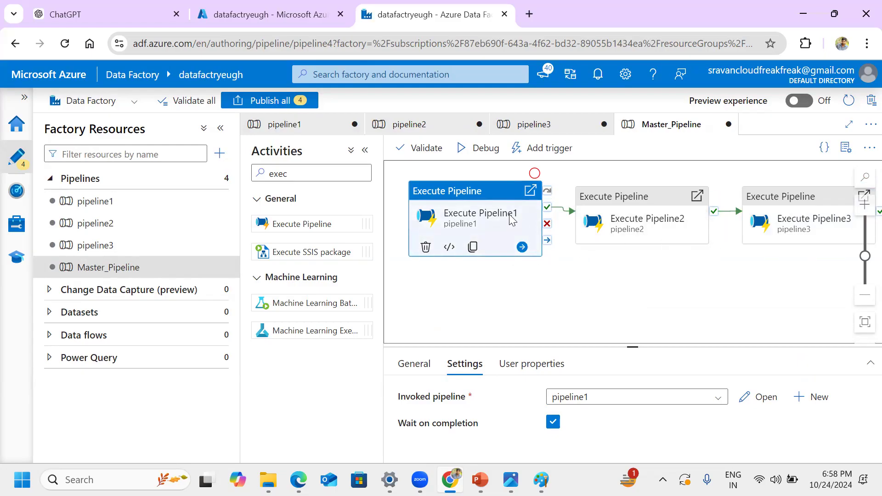
left_click(656, 237)
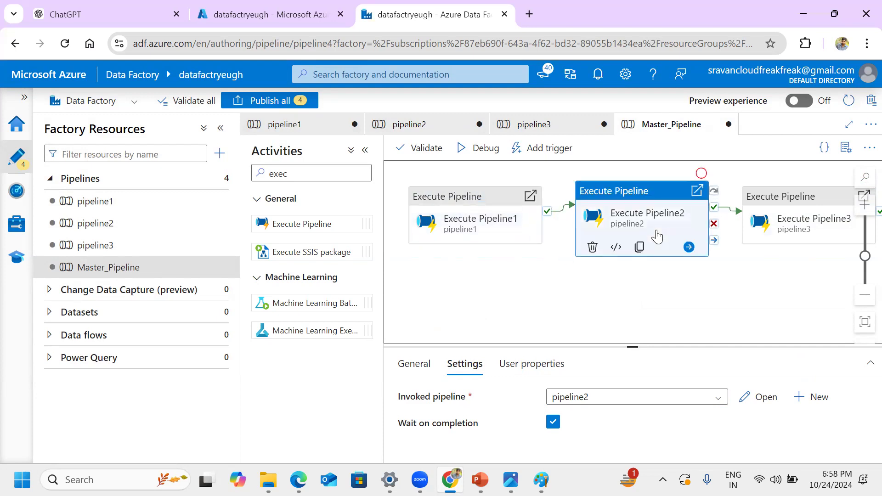
left_click(825, 228)
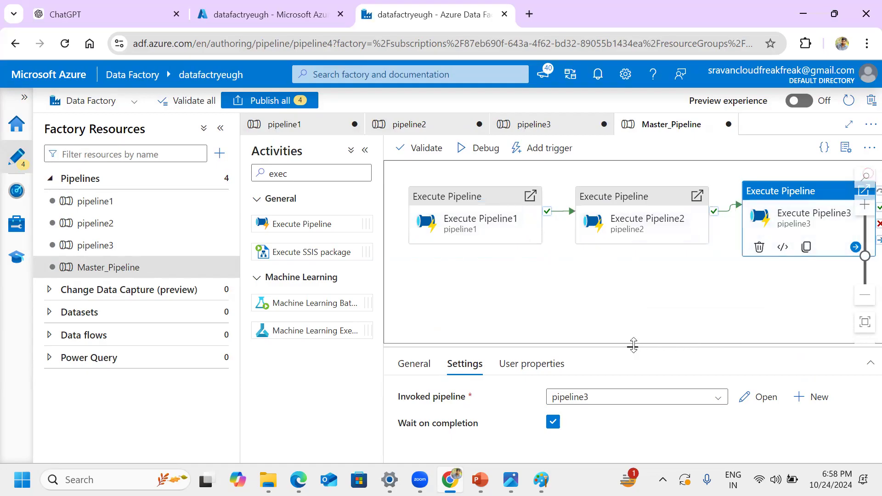
left_click_drag(633, 345, 634, 361)
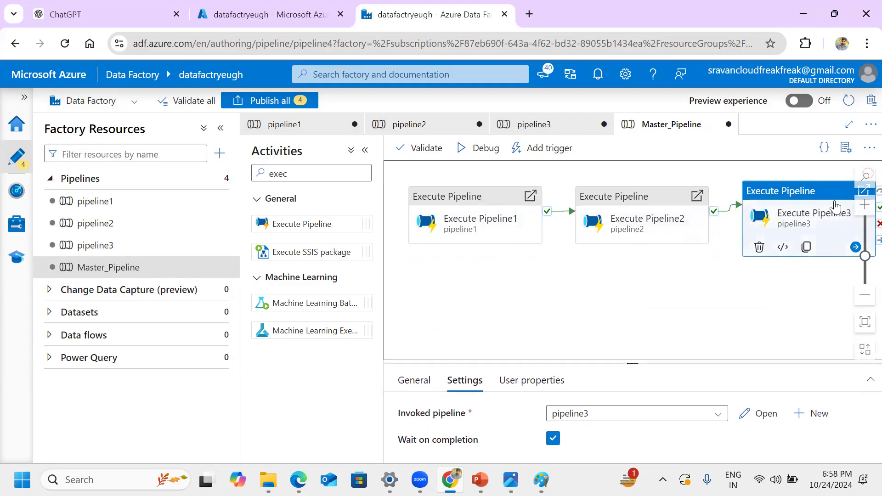
left_click(772, 292)
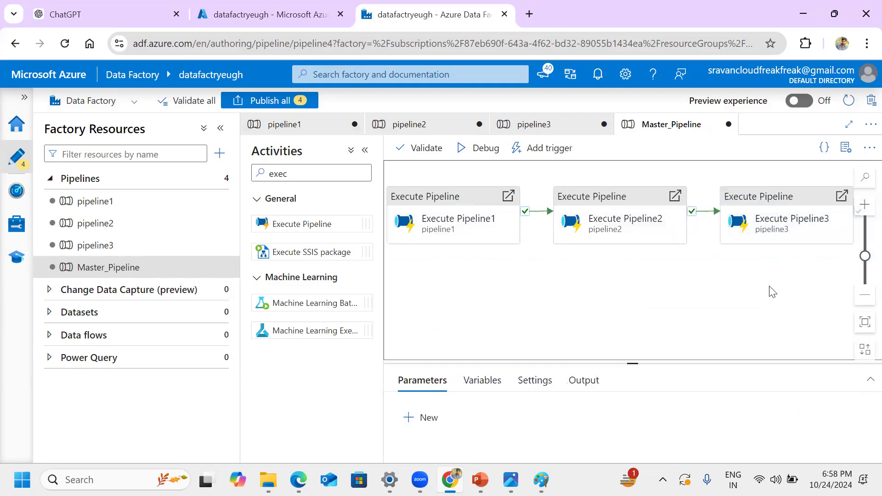
Step: Add a fourth Execute Pipeline activity after Execute Pipeline3 and connect the two with an on-completion dependency
left_click_drag(286, 225, 823, 205)
left_click_drag(729, 216, 777, 211)
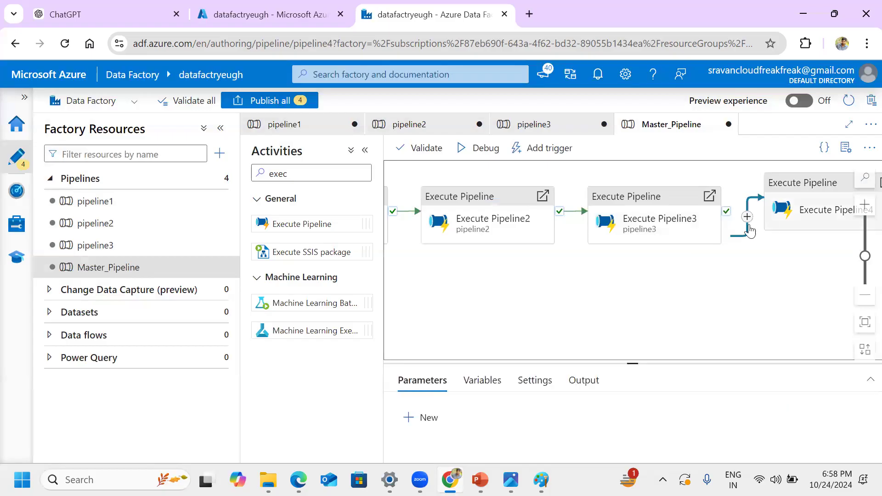
scroll(599, 297, "down", 4)
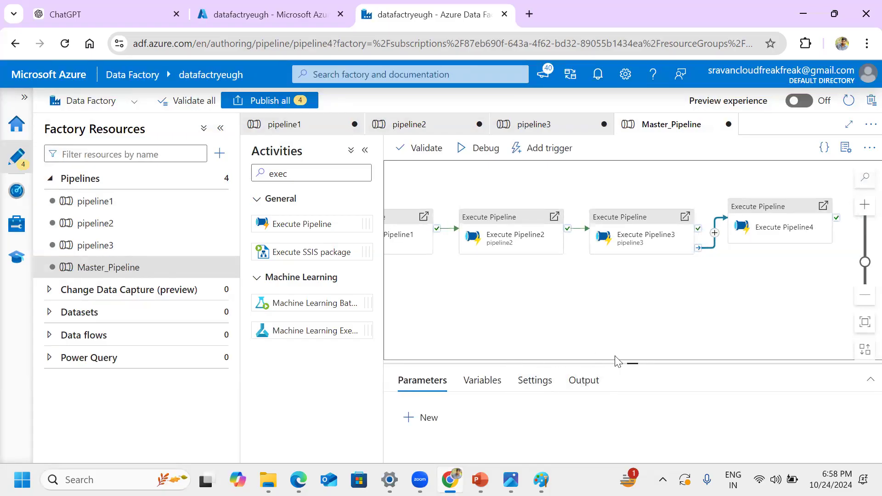
scroll(487, 294, "down", 1)
scroll(487, 295, "down", 1)
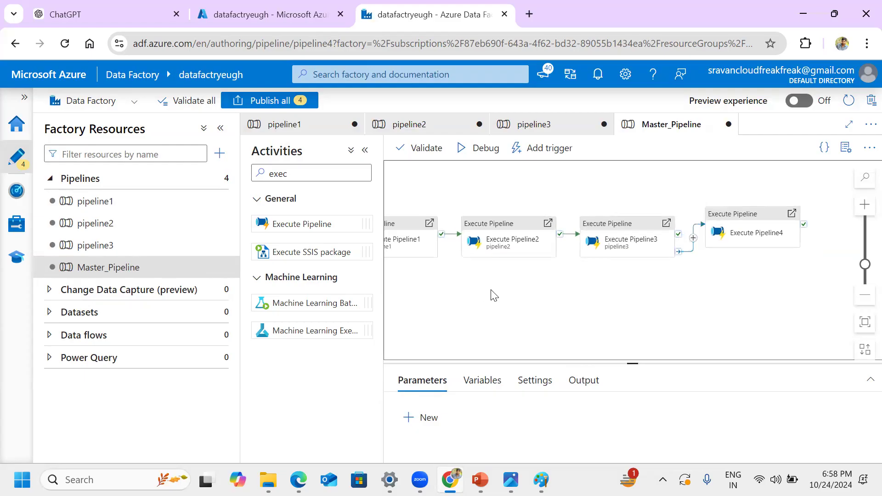
key("Left")
key("Left")
key("Left")
key("Left")
key("Left")
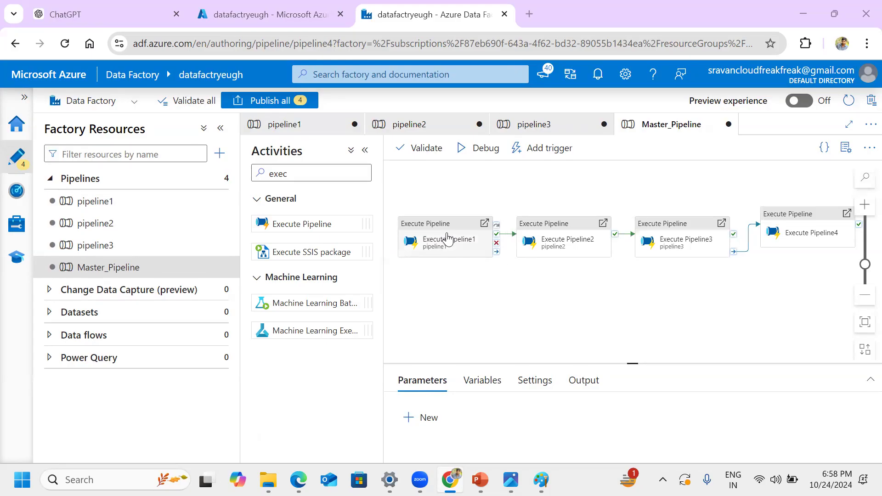
Step: In pipeline1, add a Lookup activity and chain a ForEach activity after it on success
left_click(447, 239)
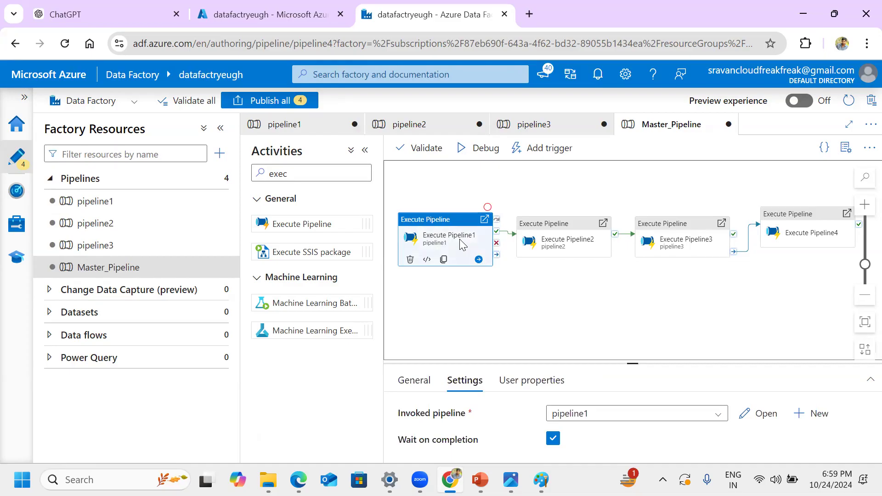
left_click(193, 218)
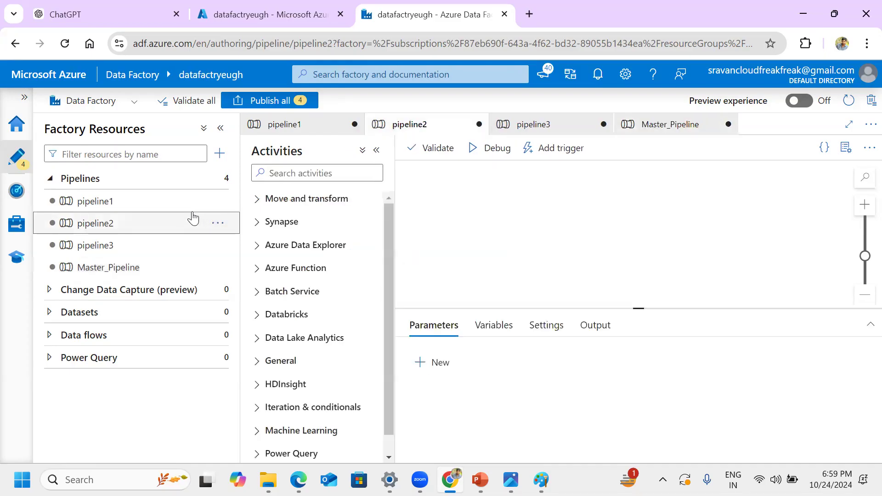
left_click(182, 206)
left_click(323, 172)
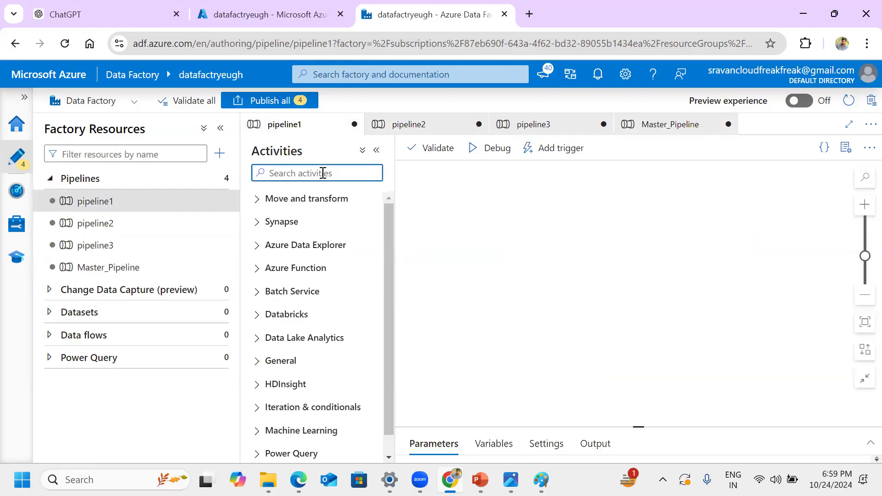
type("lo")
left_click_drag(301, 322, 494, 241)
left_click(541, 263)
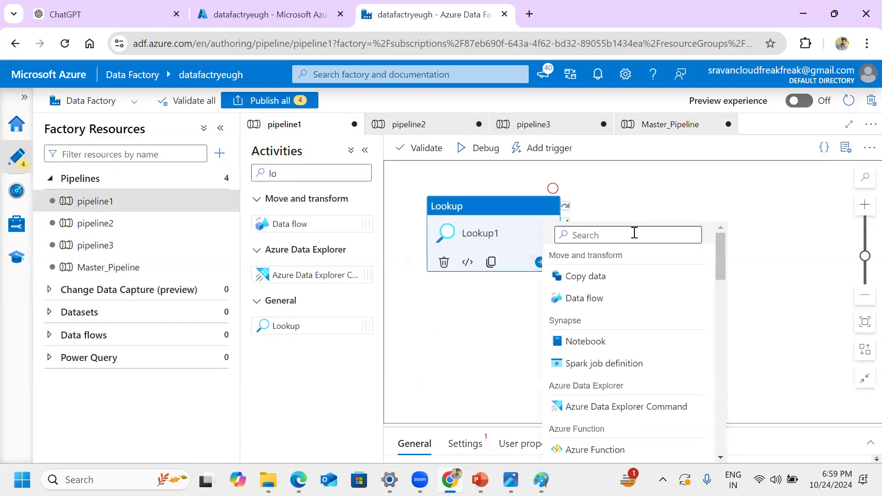
type("for")
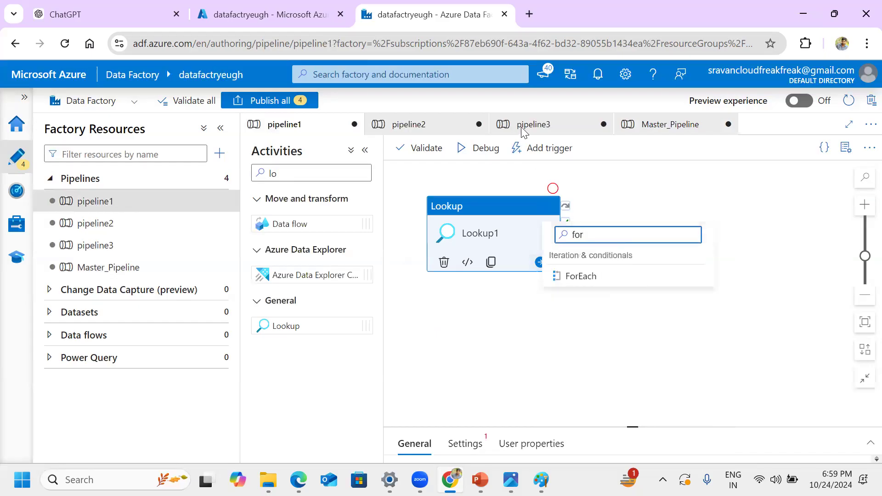
left_click(605, 285)
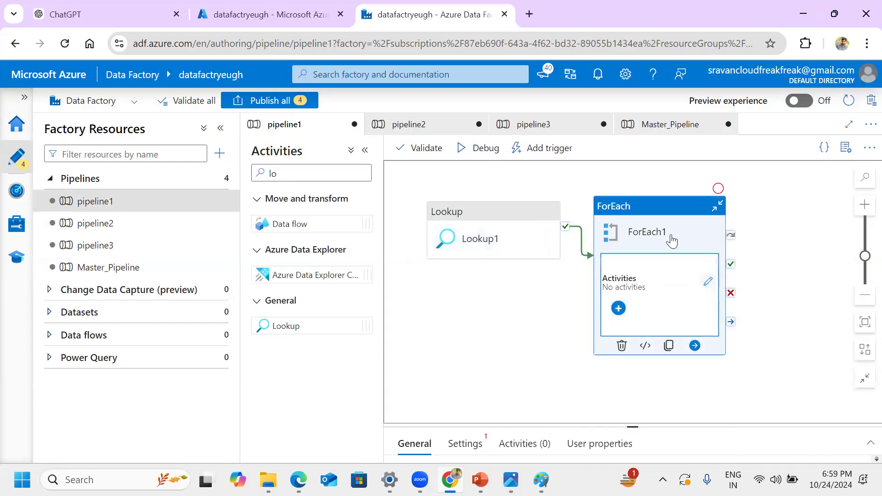
Step: Check the trigger options of Master_Pipeline and review the Project flow.jpg diagram
mouse_move(202, 318)
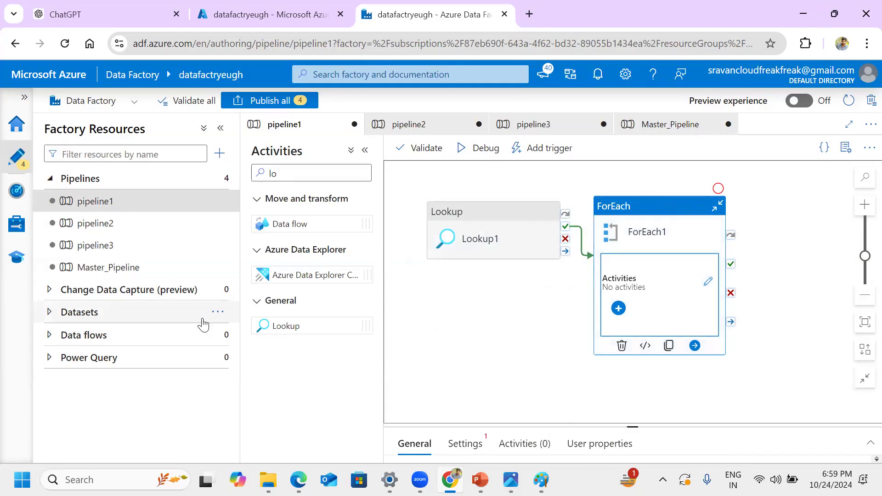
left_click(122, 278)
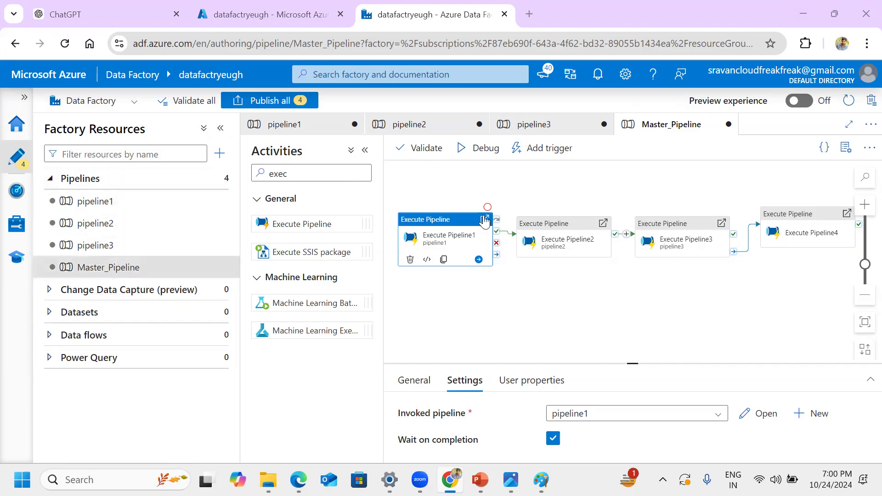
left_click(543, 149)
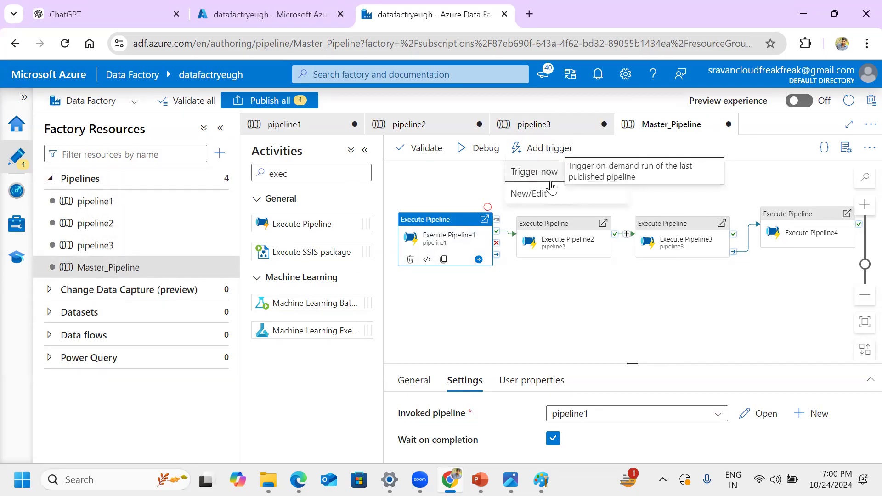
key("Escape")
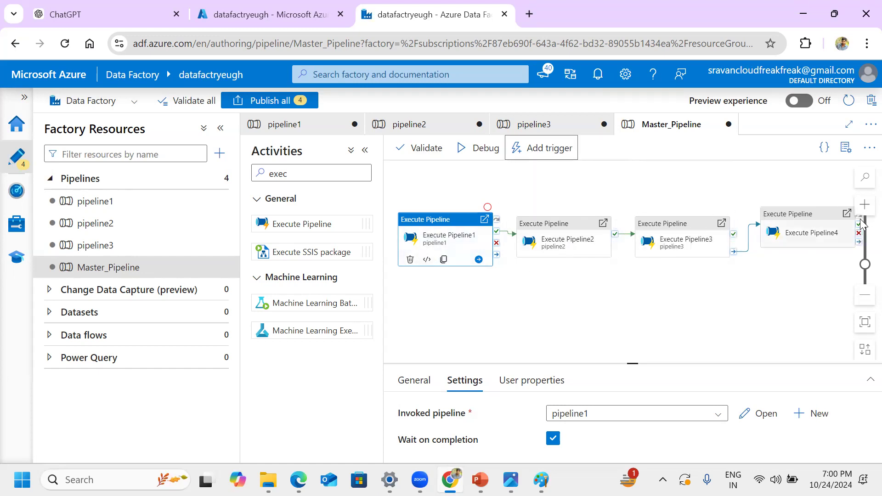
key("alt+Tab")
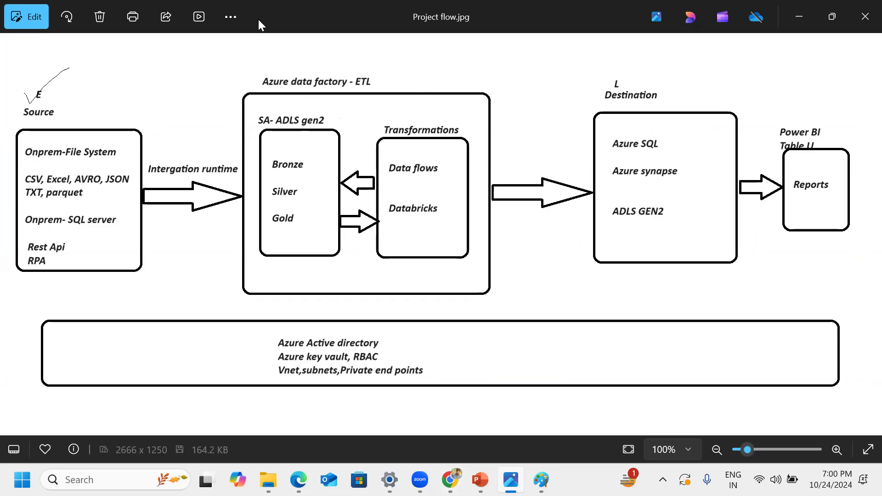
left_click(799, 17)
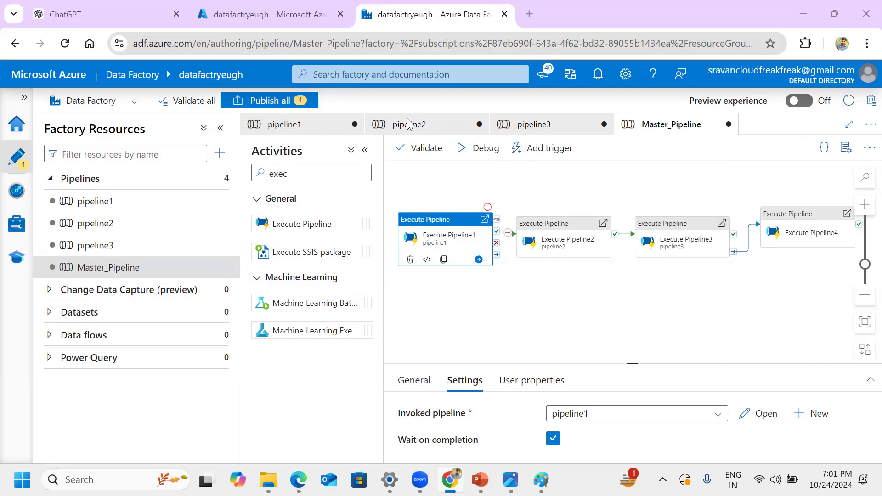
Step: Switch to Microsoft Fabric in Edge, view the Data Factory experience and return to the Data Engineering experience
mouse_move(480, 480)
left_click(298, 479)
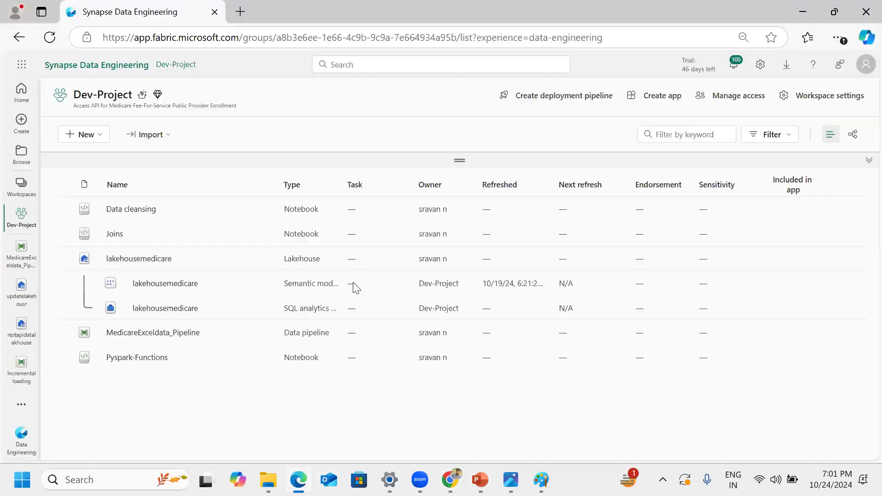
left_click(23, 441)
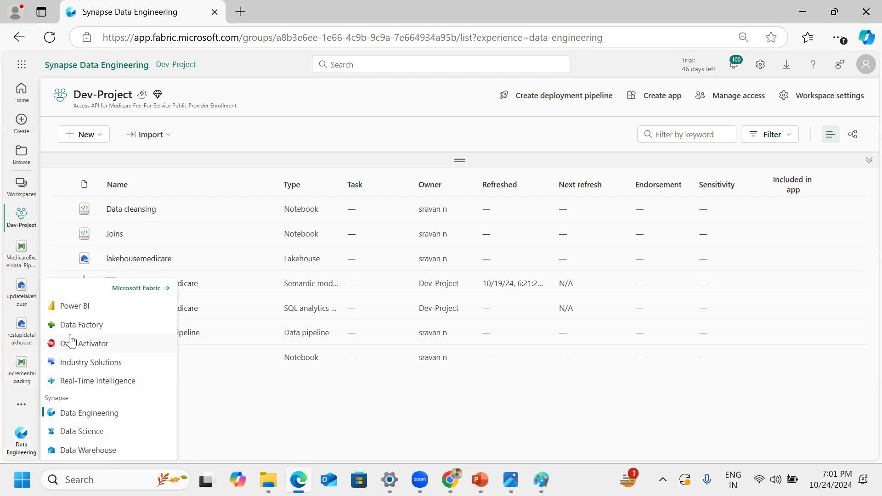
left_click(103, 325)
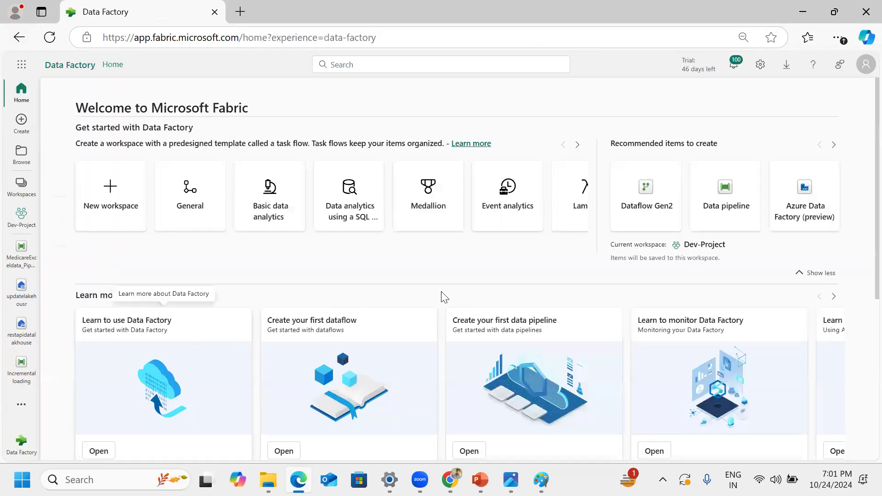
left_click(20, 445)
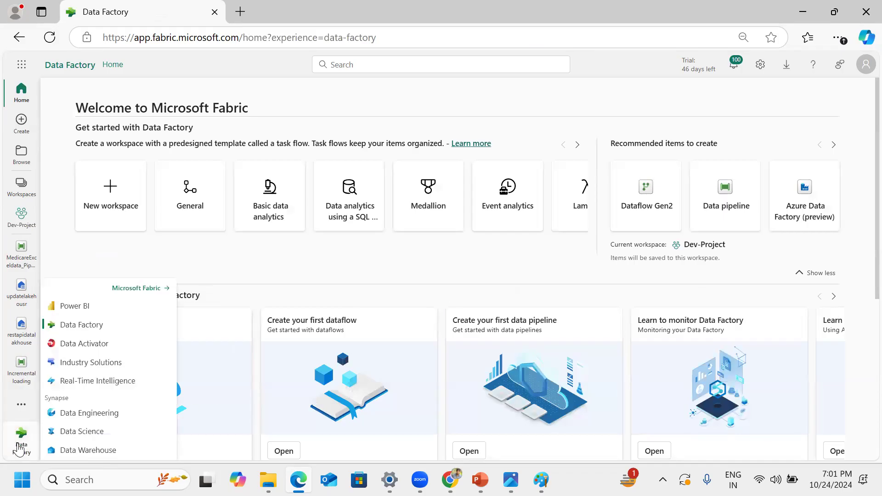
left_click(89, 413)
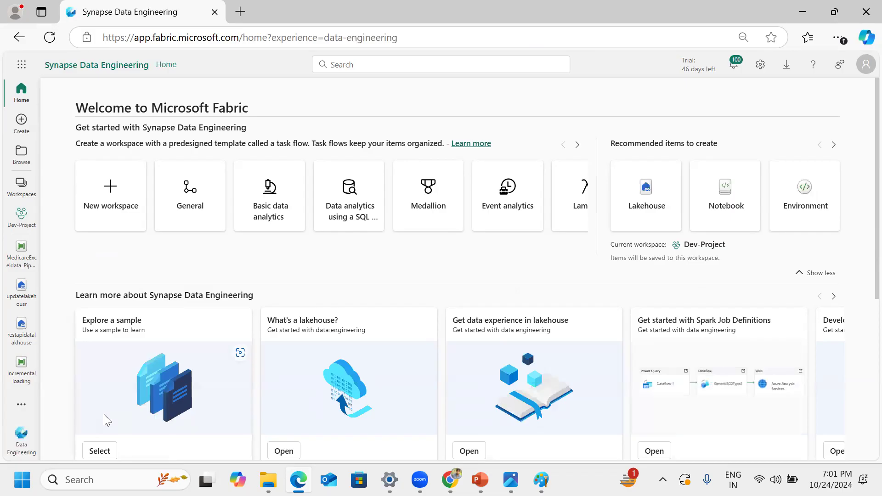
Step: Create a new data pipeline named pipeline1 in the Dev-Project workspace
left_click(20, 184)
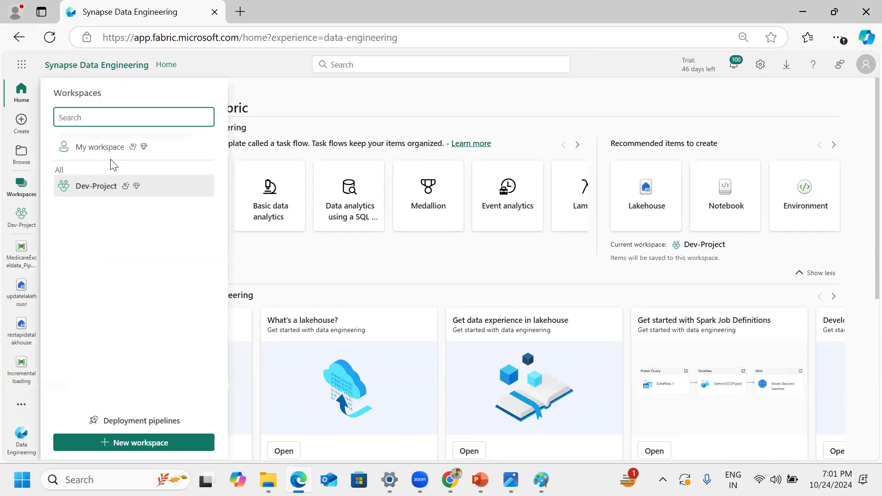
left_click(103, 186)
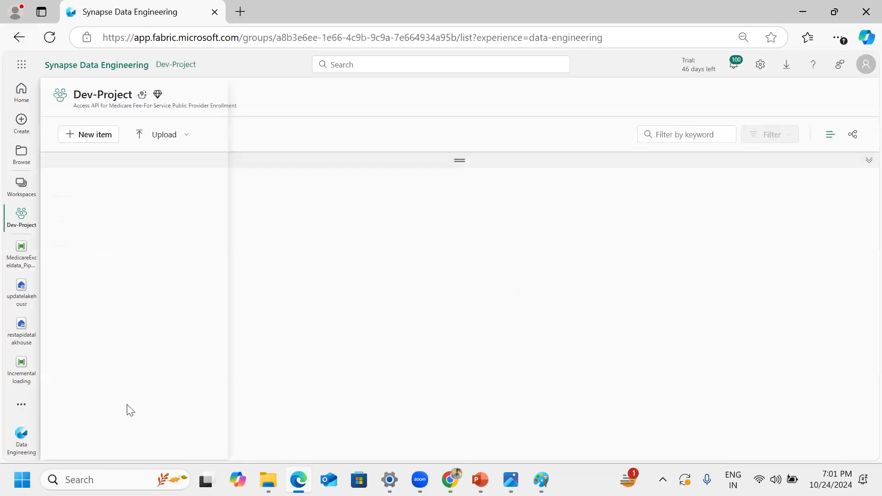
left_click(103, 138)
key("Escape")
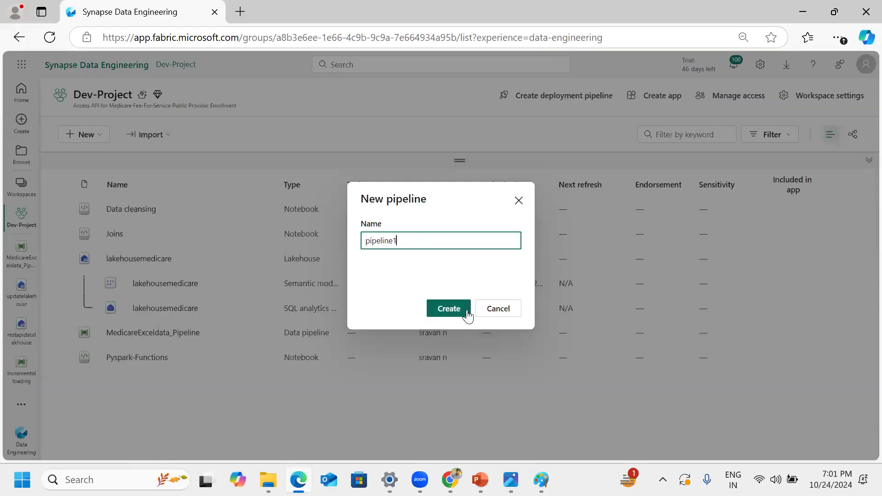
left_click(468, 316)
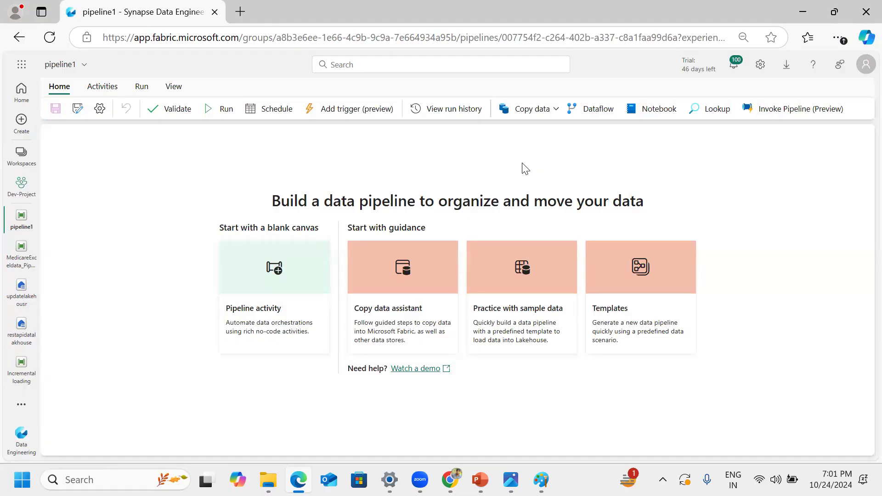
Step: Add a Lookup activity to the blank canvas of the new pipeline
left_click(272, 278)
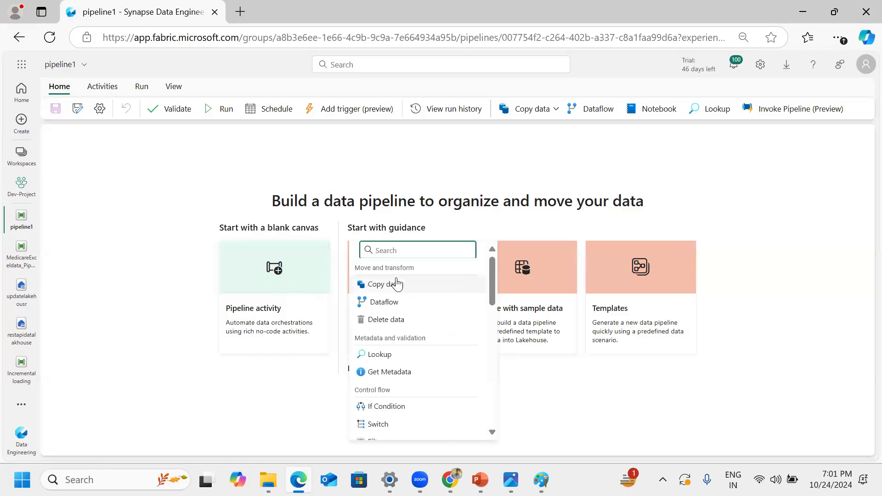
type("loo")
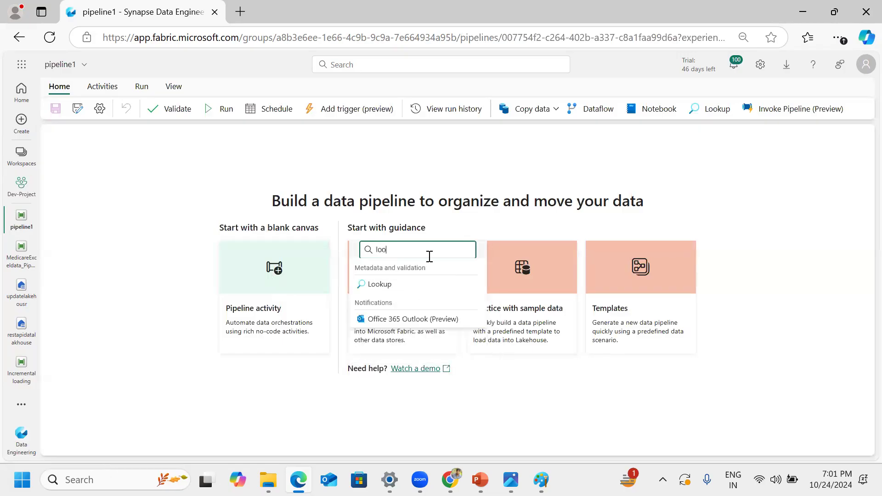
left_click(394, 283)
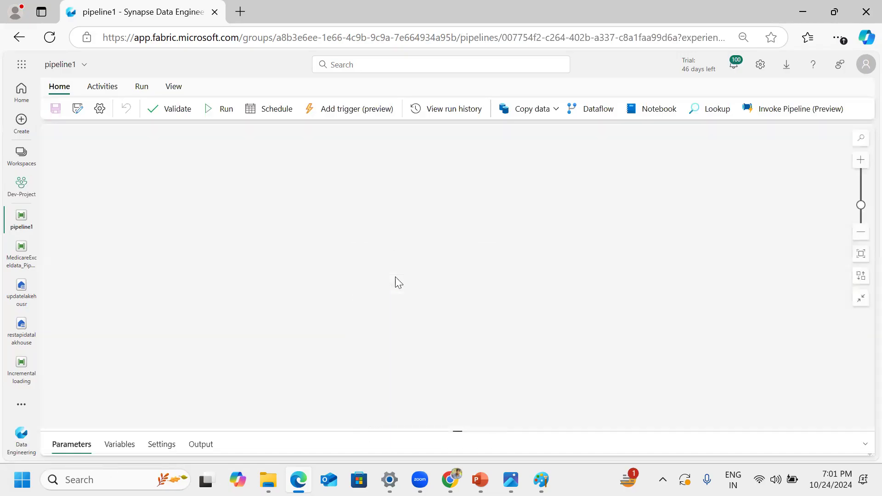
Step: Chain a ForEach activity after Lookup1 on success and open the loop's inner activities canvas
left_click(158, 228)
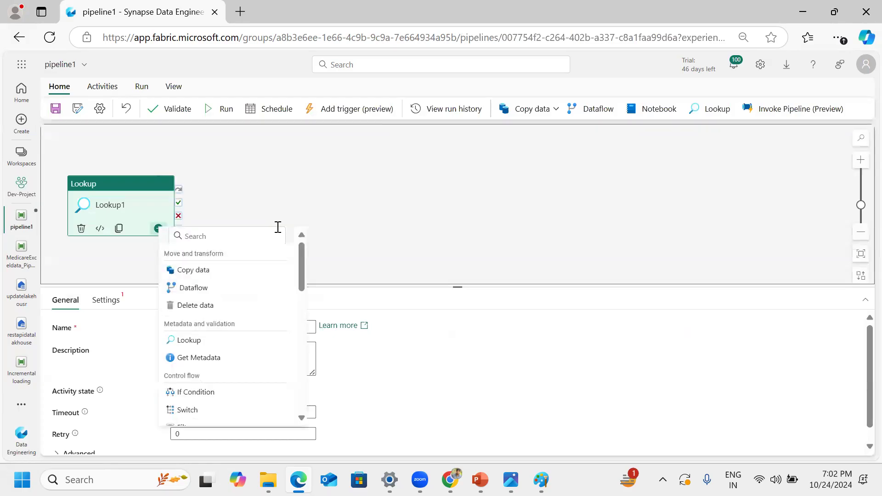
left_click(253, 236)
type("for")
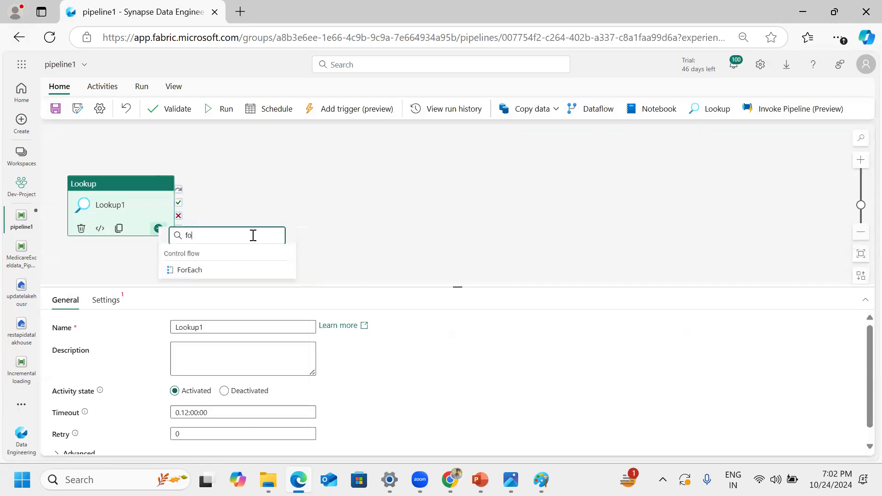
left_click(243, 271)
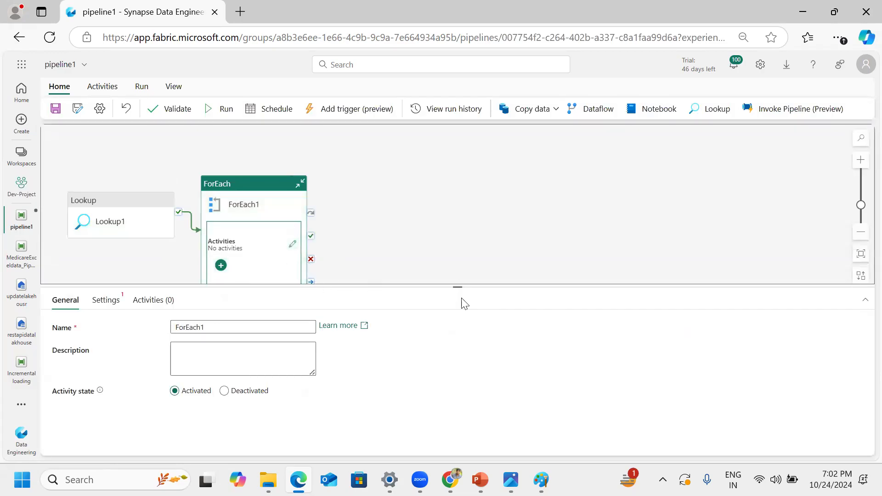
left_click_drag(463, 302, 460, 319)
left_click(293, 246)
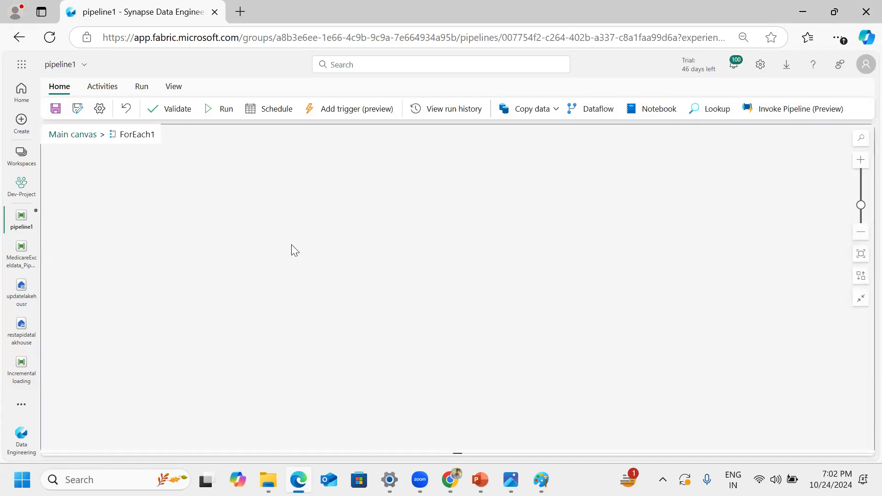
left_click(143, 88)
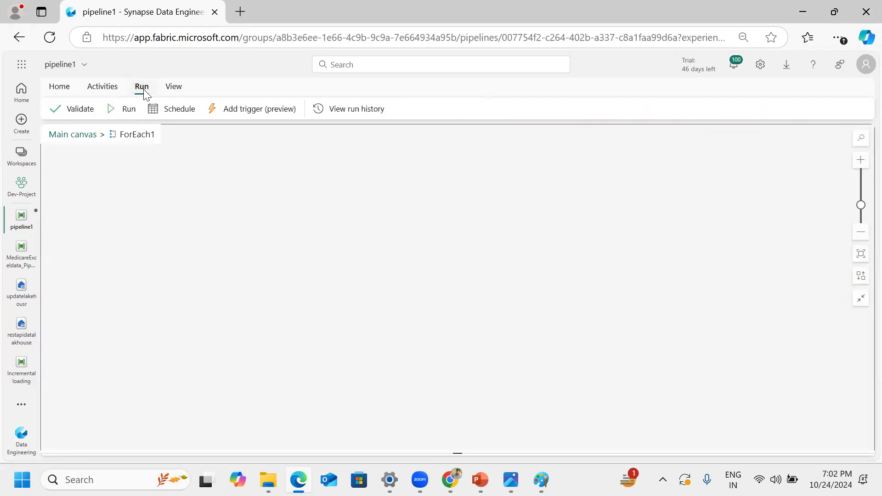
left_click(53, 90)
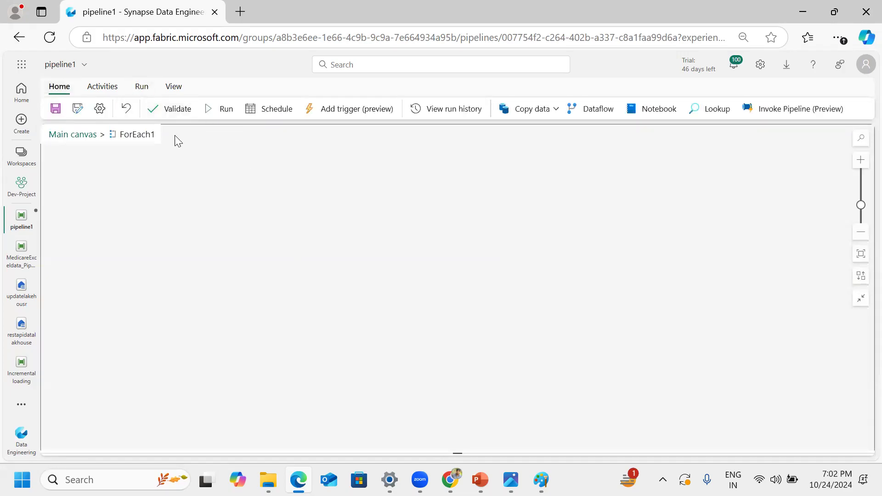
left_click(538, 114)
left_click(710, 109)
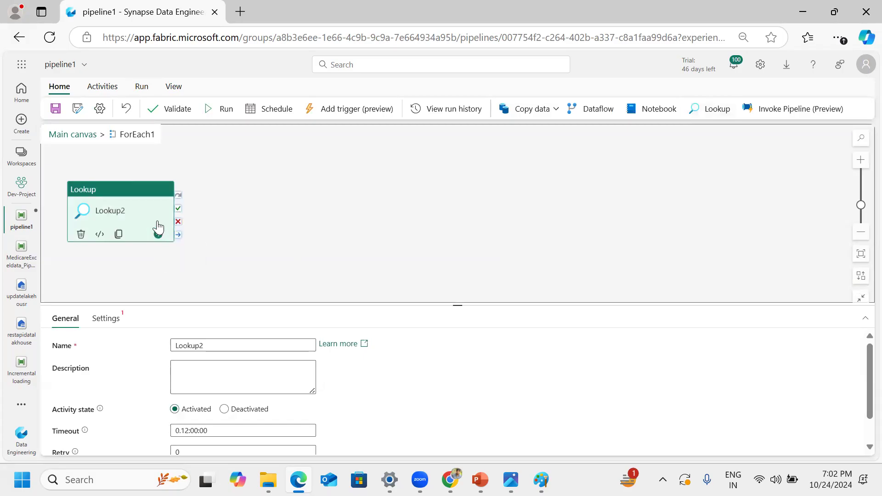
left_click(80, 234)
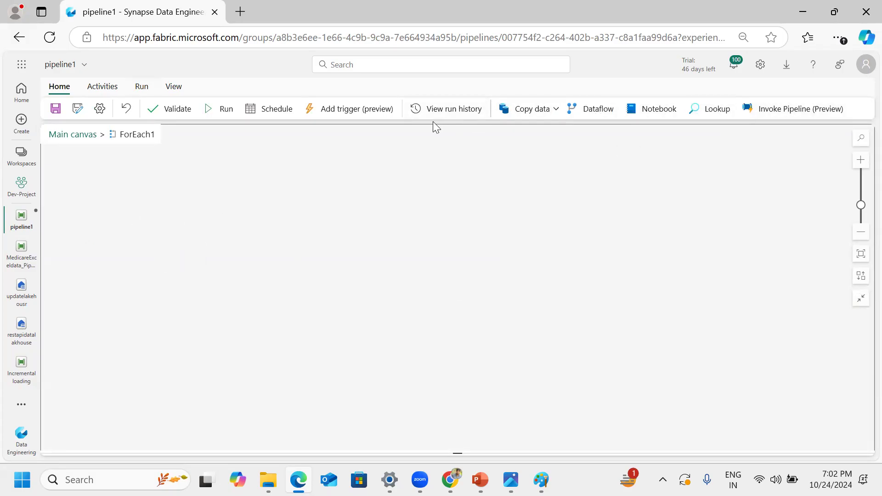
left_click(545, 111)
left_click(518, 113)
left_click(518, 113)
left_click(518, 113)
left_click(142, 89)
left_click(54, 90)
Step: Add a Get Metadata activity inside the ForEach1 loop and chain a Copy data activity after it on success
left_click(102, 88)
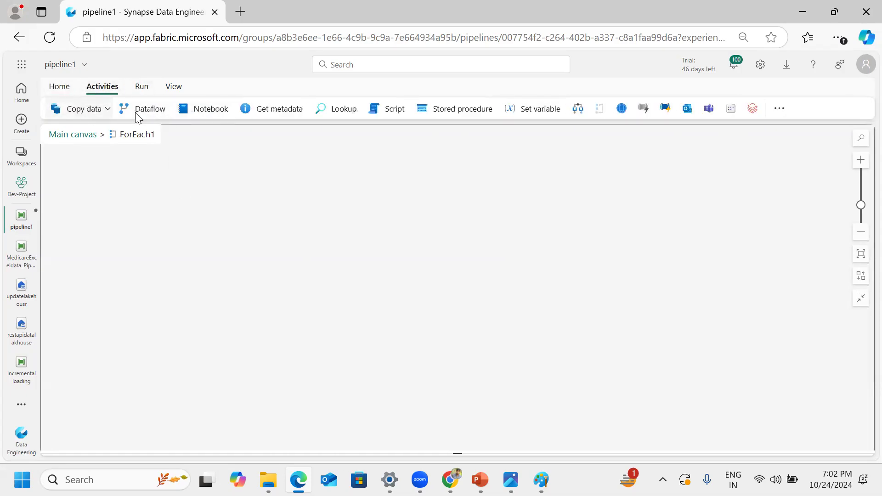
left_click(269, 110)
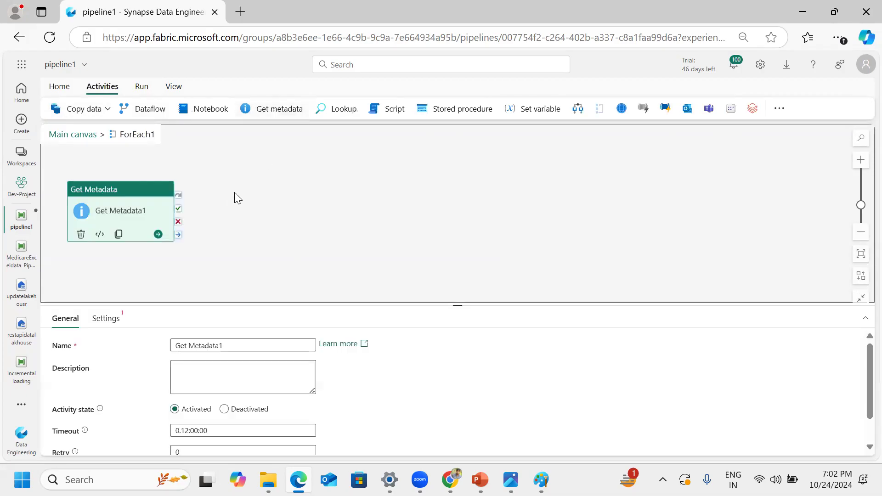
left_click(154, 235)
left_click(85, 110)
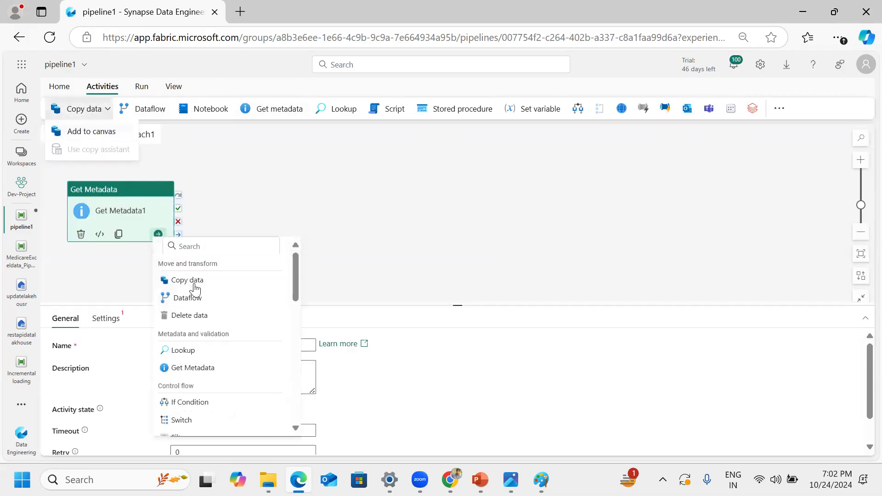
left_click(195, 285)
Step: Chain a Stored procedure activity after Copy data1 on success, finding it by searching the activities for "stor"
left_click(292, 235)
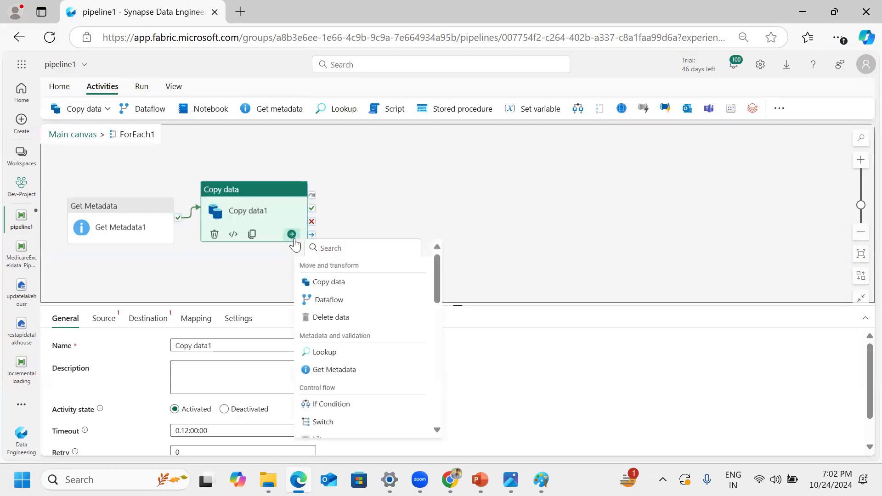
left_click(336, 249)
type("d")
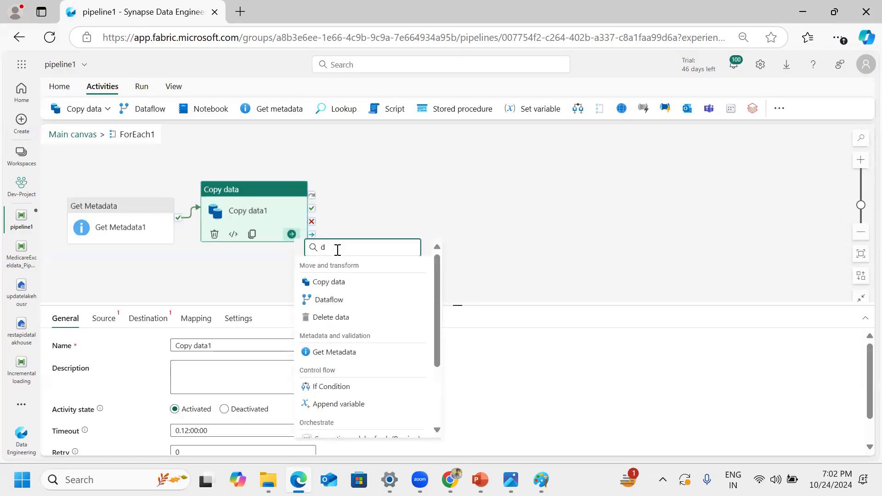
key("BackSpace")
type("stor")
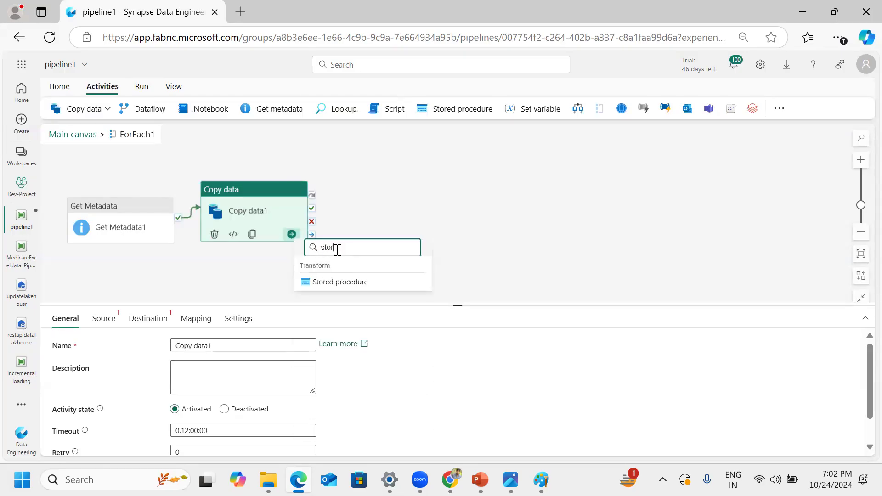
left_click(367, 283)
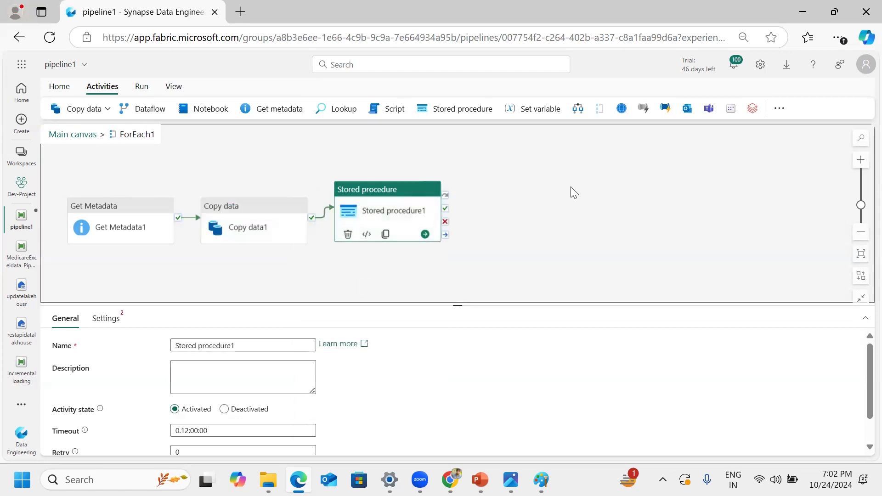
Step: Switch between Chrome and Edge to compare Master_Pipeline in Azure Data Factory with the Fabric pipeline, ending in Chrome
left_click(451, 480)
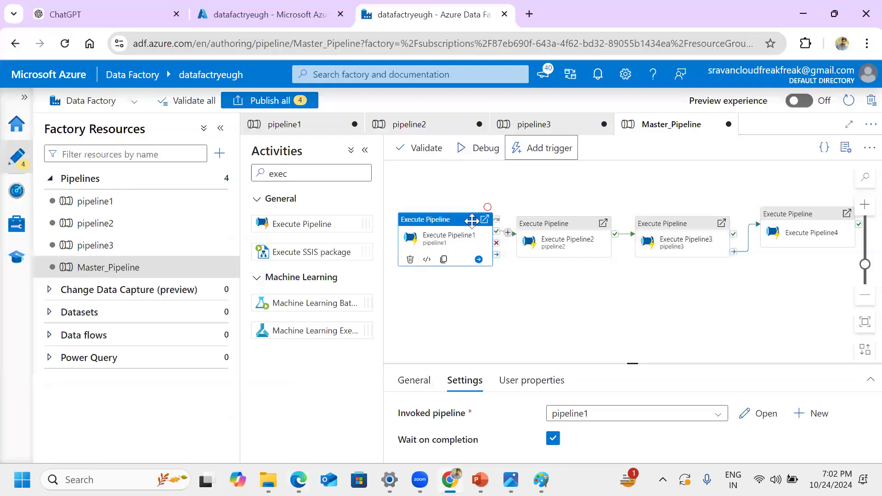
left_click(298, 480)
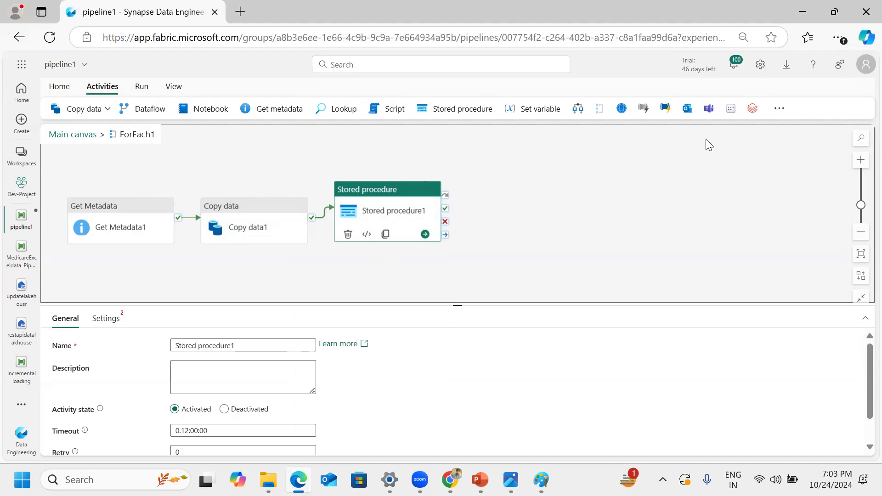
left_click(450, 480)
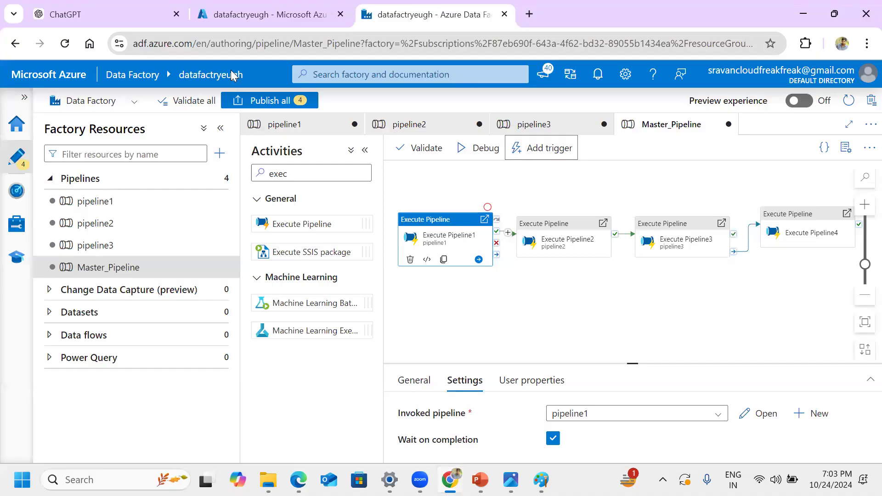
Step: Open the Microsoft Fabric service page in the Azure portal by searching for "fabric", and view the signed-in account's details
left_click(270, 15)
left_click(232, 70)
type("fabric")
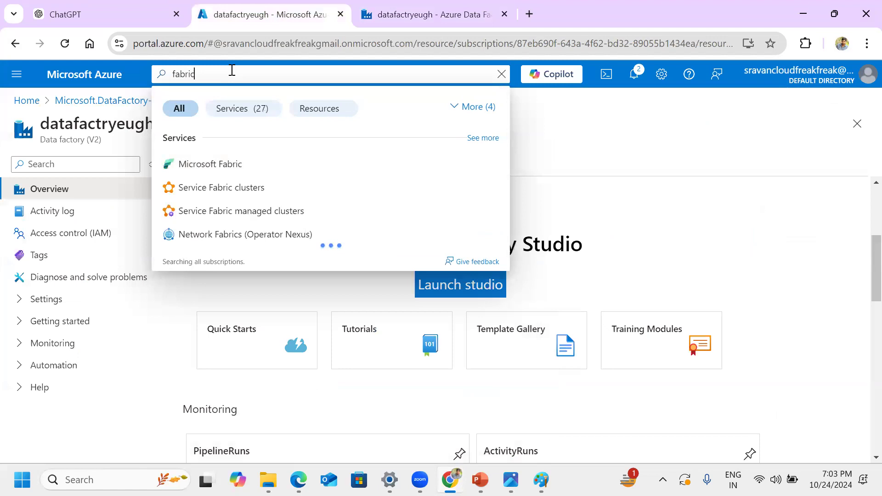
left_click(201, 170)
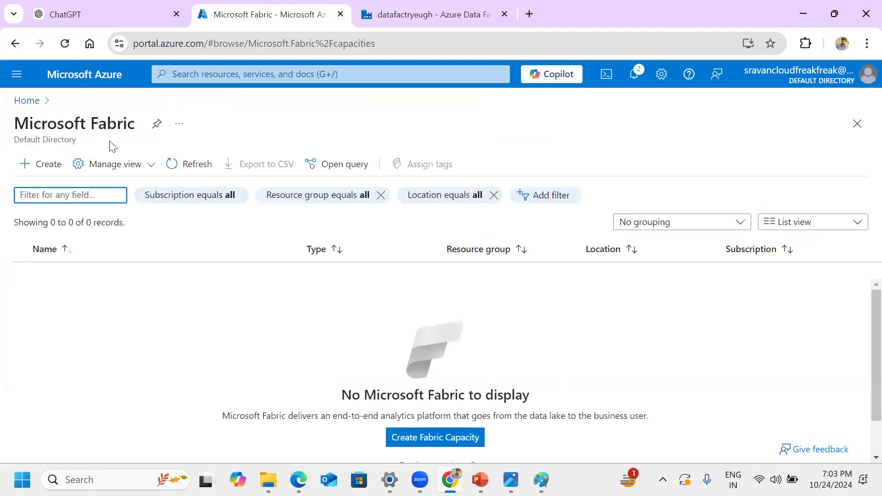
left_click_drag(7, 132, 90, 125)
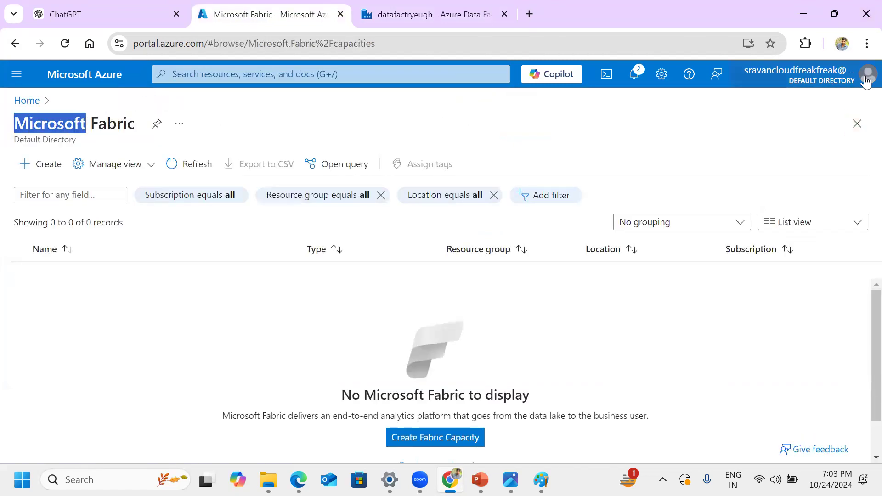
left_click(866, 78)
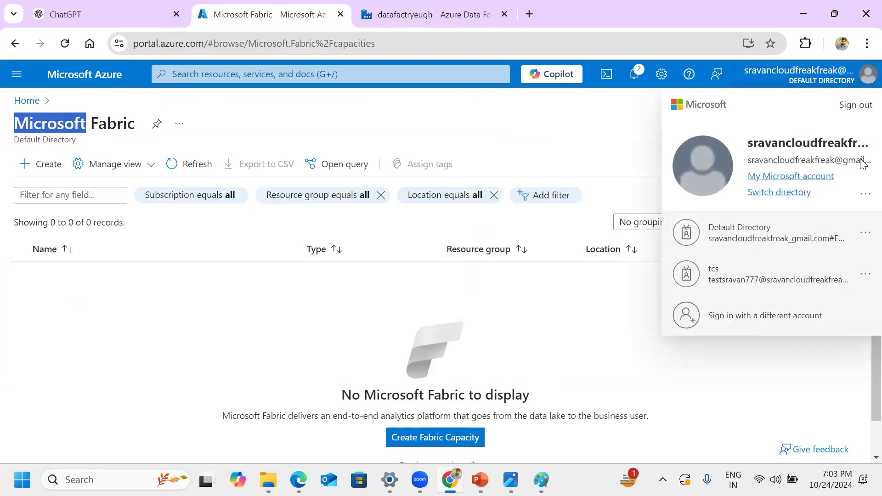
left_click(552, 142)
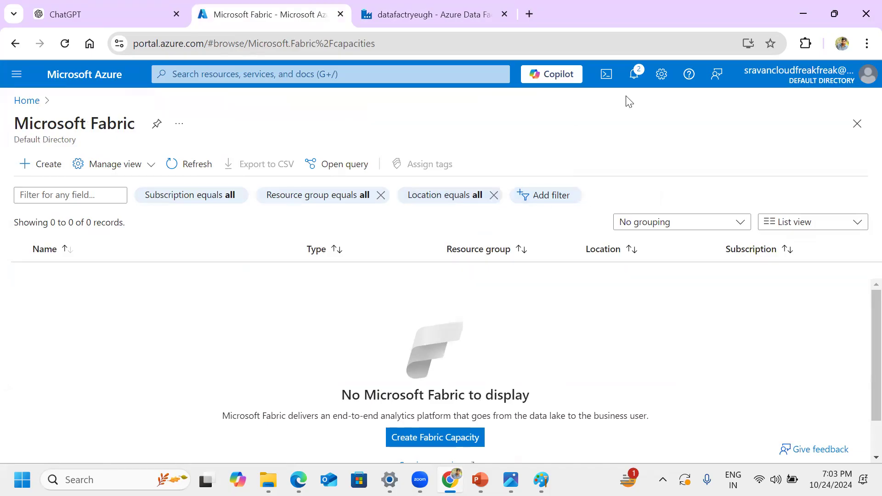
Step: Try to create a Microsoft Fabric capacity with the signed-in Azure account
left_click(38, 165)
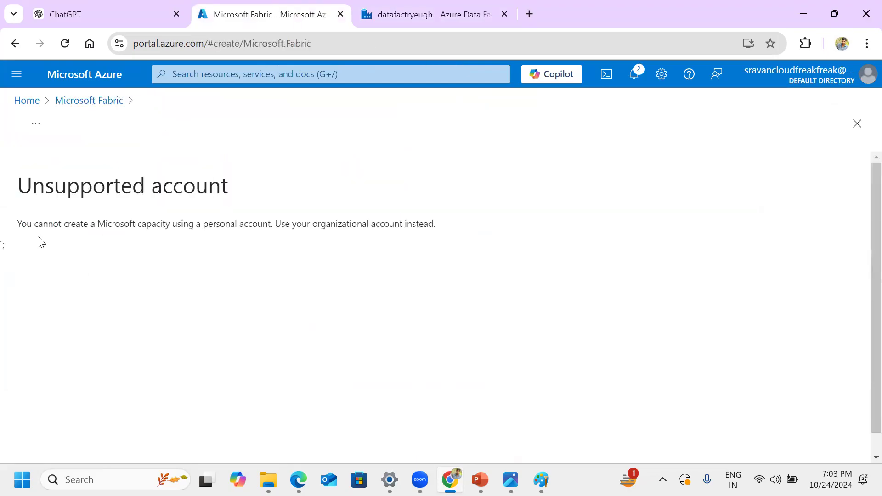
left_click_drag(94, 234, 311, 224)
left_click_drag(4, 244, 9, 224)
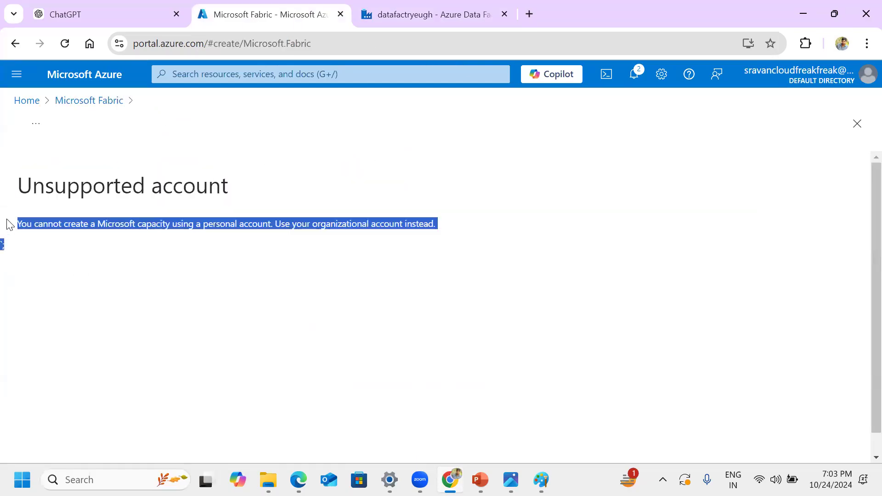
left_click(611, 205)
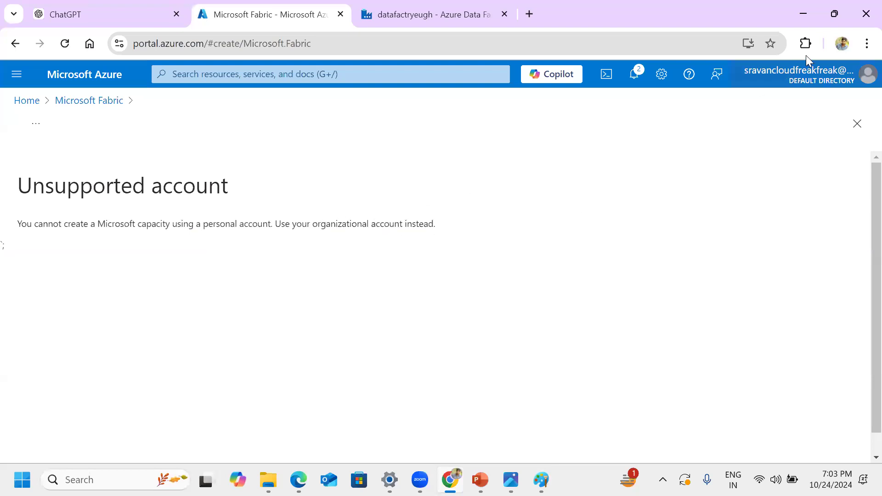
Step: Check which type of account is signed in to the Azure portal using the account details
left_click(867, 79)
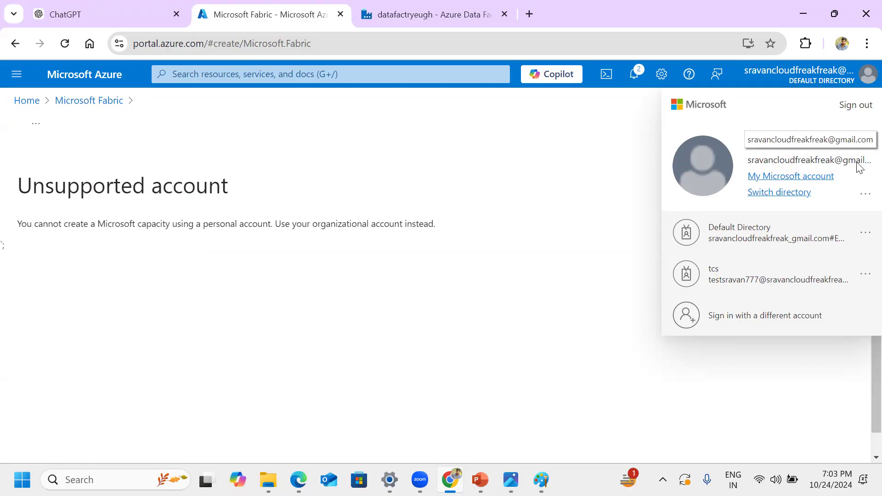
left_click(476, 170)
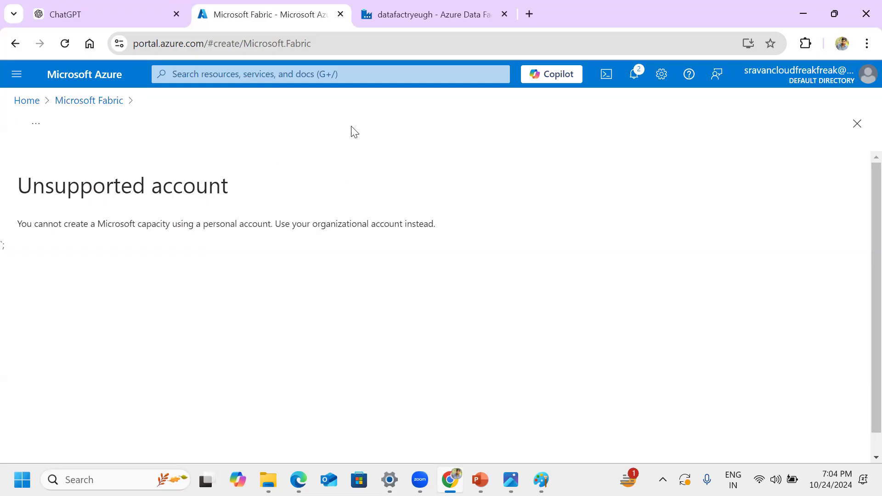
left_click(866, 82)
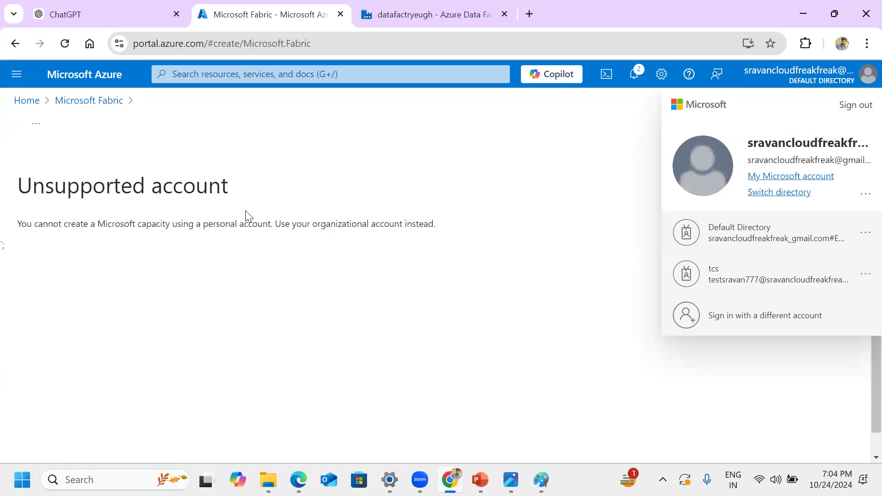
left_click(331, 226)
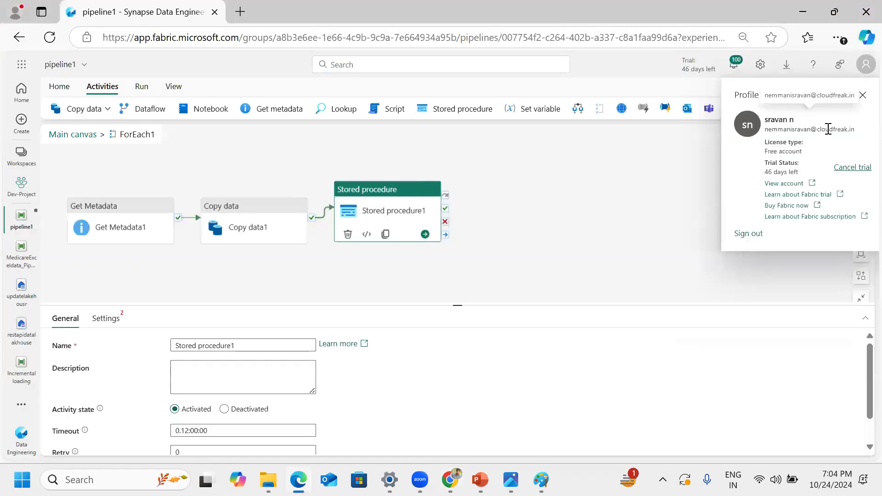
Step: Highlight the e-mail domain in the Microsoft Fabric account profile in Edge, and return to the Azure portal
left_click_drag(818, 130, 863, 134)
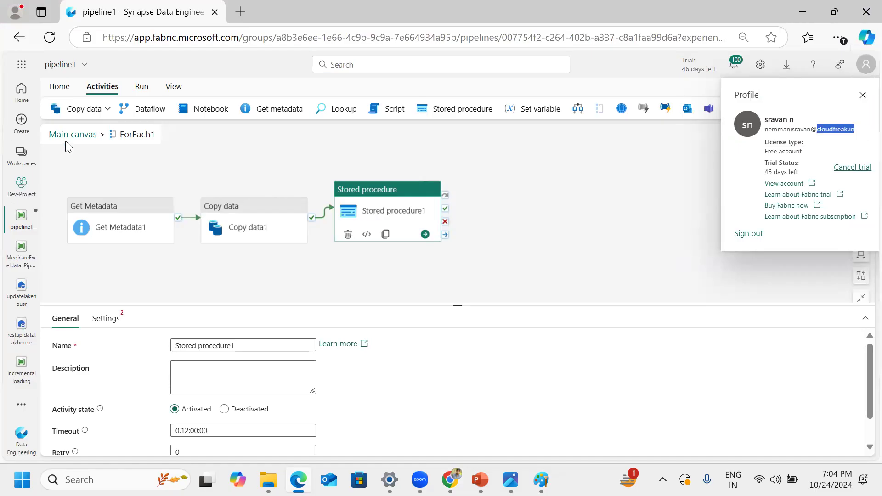
left_click(176, 160)
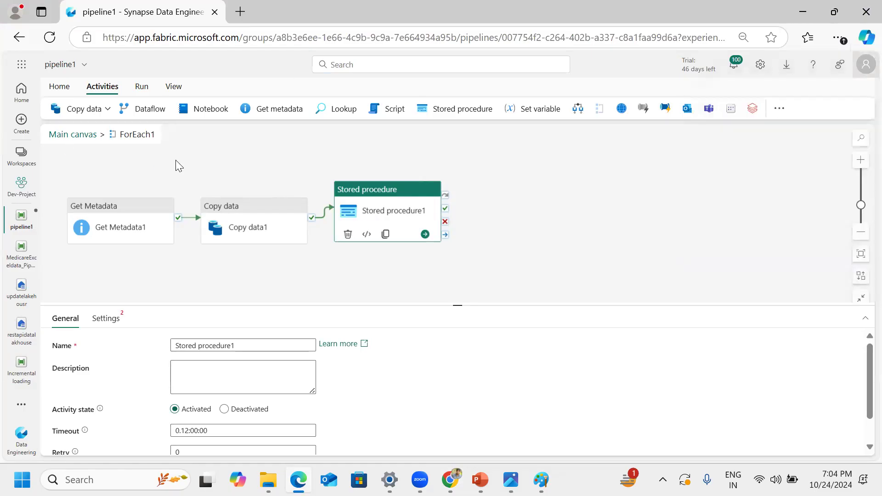
left_click(808, 16)
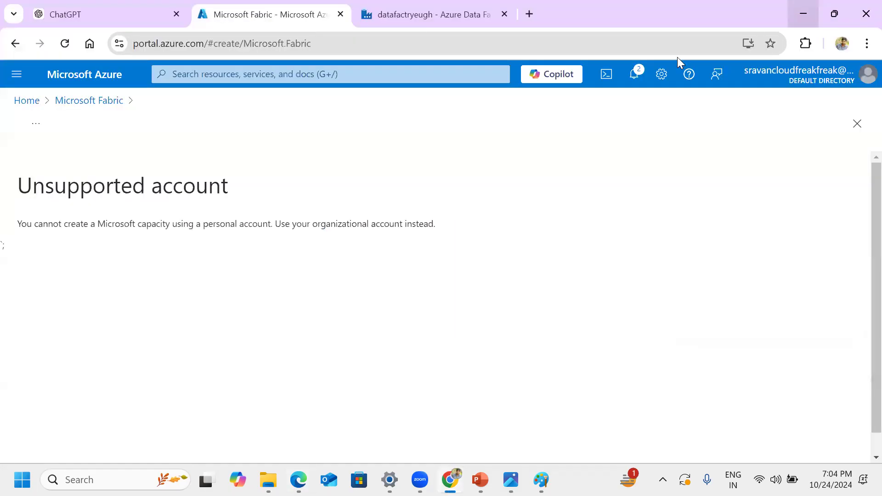
Step: Examine the Azure account's e-mail domain and the portal's web address for comparison with the Fabric account
left_click(866, 77)
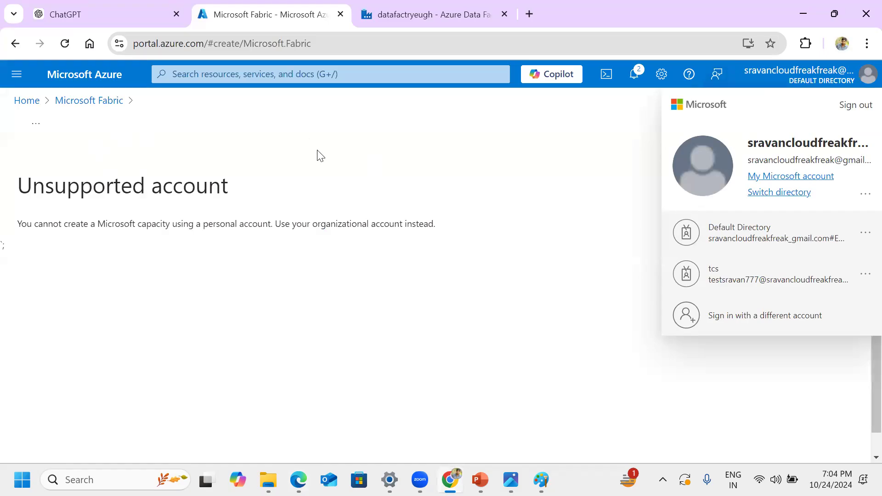
left_click(358, 37)
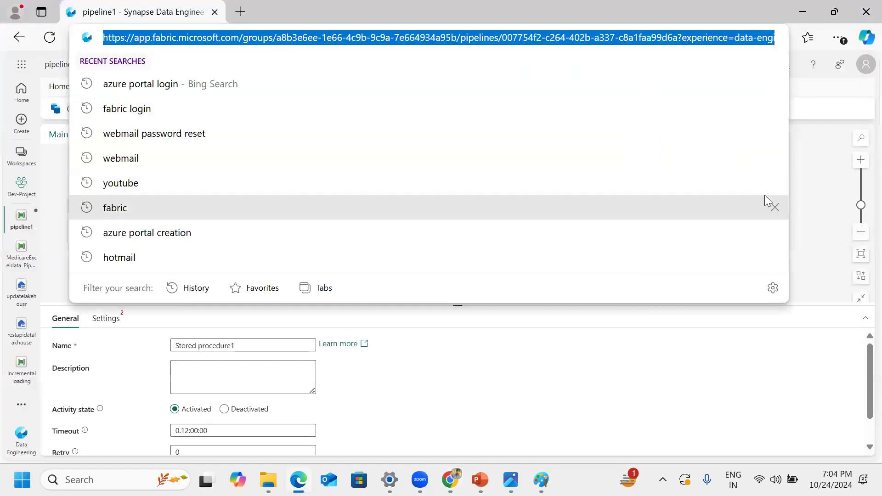
left_click(816, 166)
left_click(816, 167)
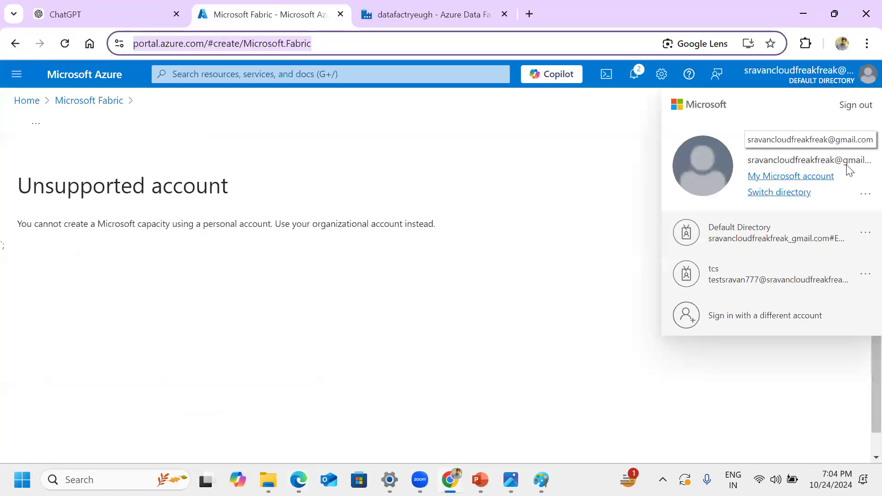
left_click(361, 310)
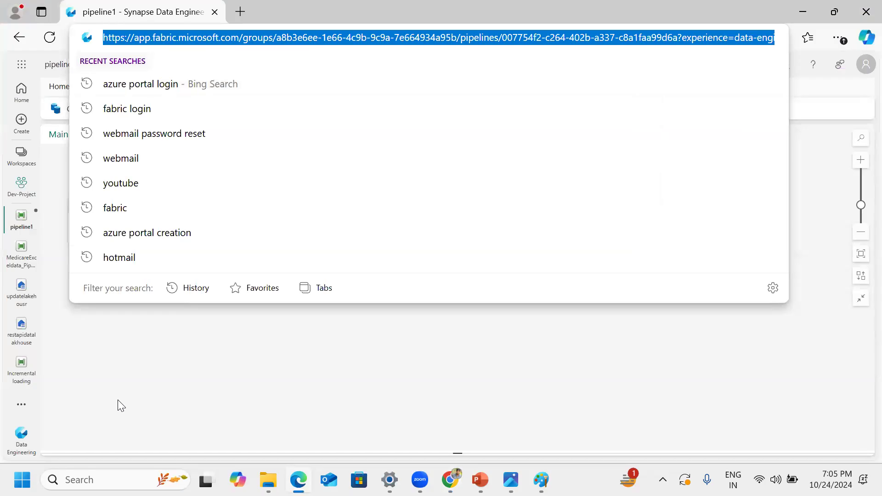
Step: Go to the Azure portal home page in Chrome, and briefly revisit the Fabric pipeline in Edge
left_click(809, 8)
left_click(25, 98)
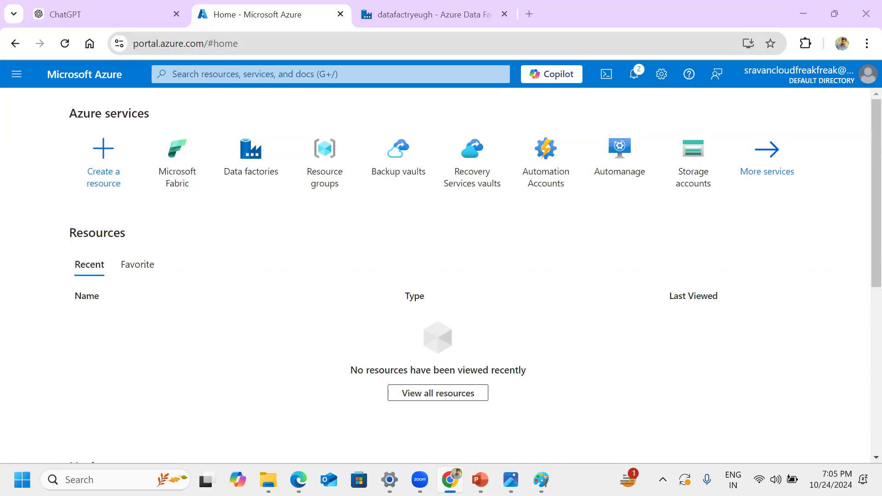
key("alt+Tab")
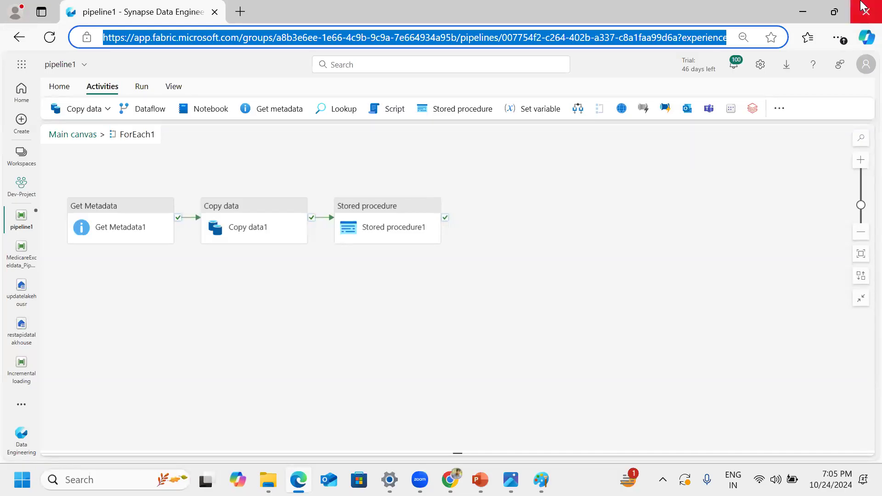
left_click(817, 11)
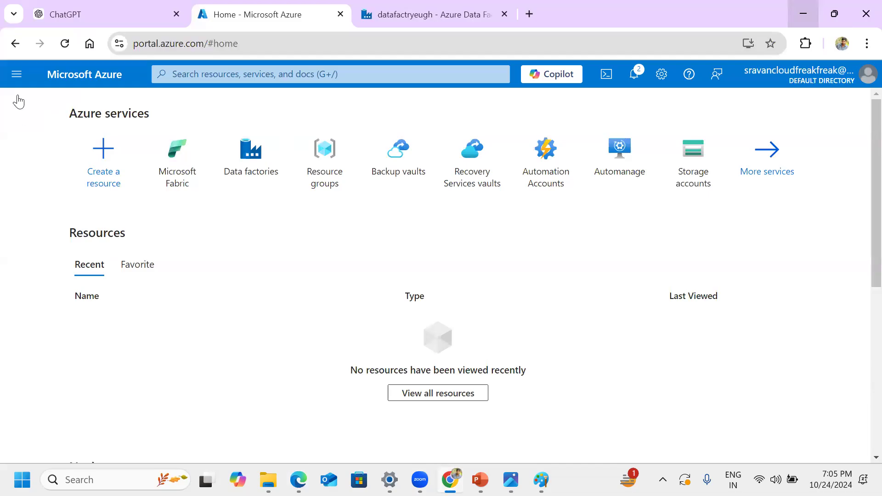
Step: Open the Azure portal's main navigation and look through the favourite services, including Function App
left_click(15, 74)
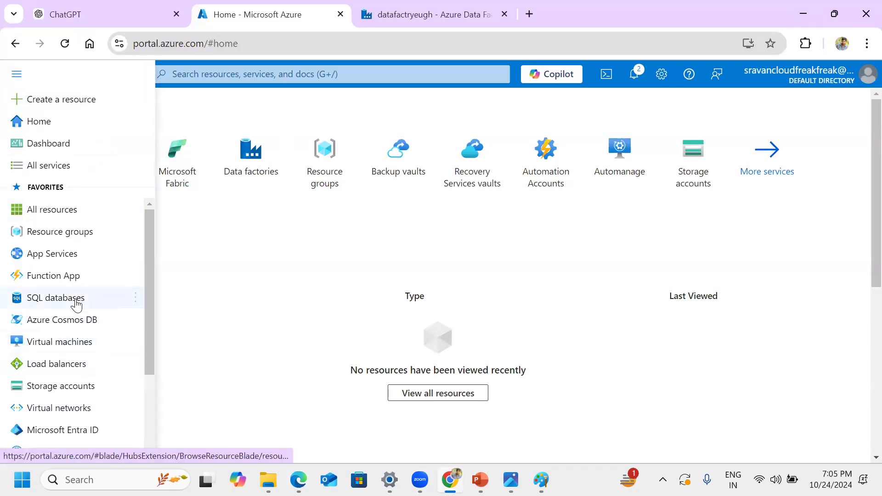
mouse_move(48, 268)
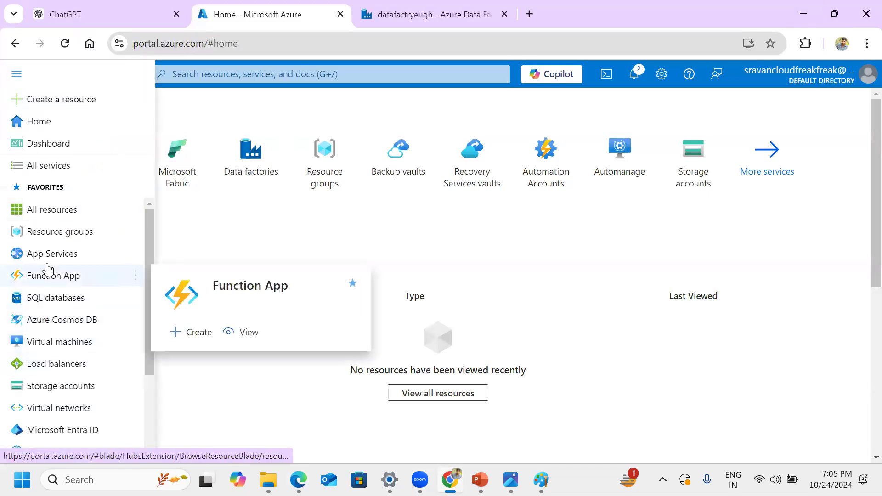
left_click(106, 232)
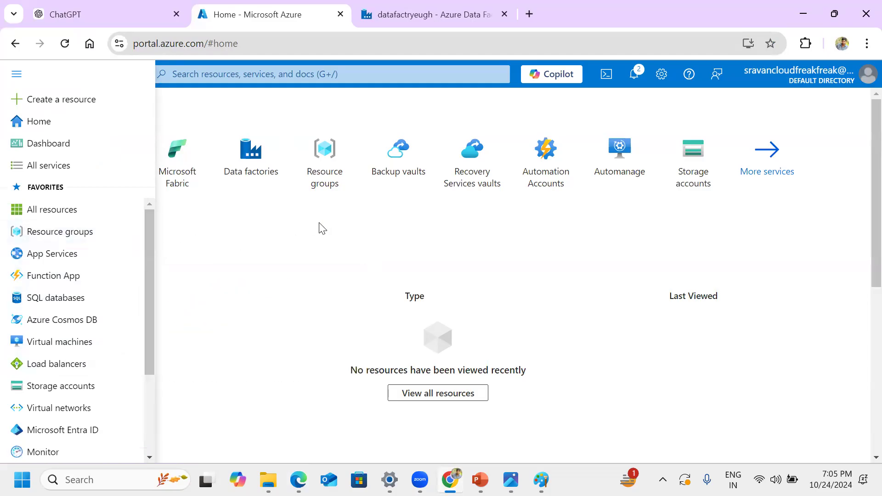
Step: Close the Azure portal's navigation and compare its home page with the Fabric pipeline in Edge
left_click(320, 223)
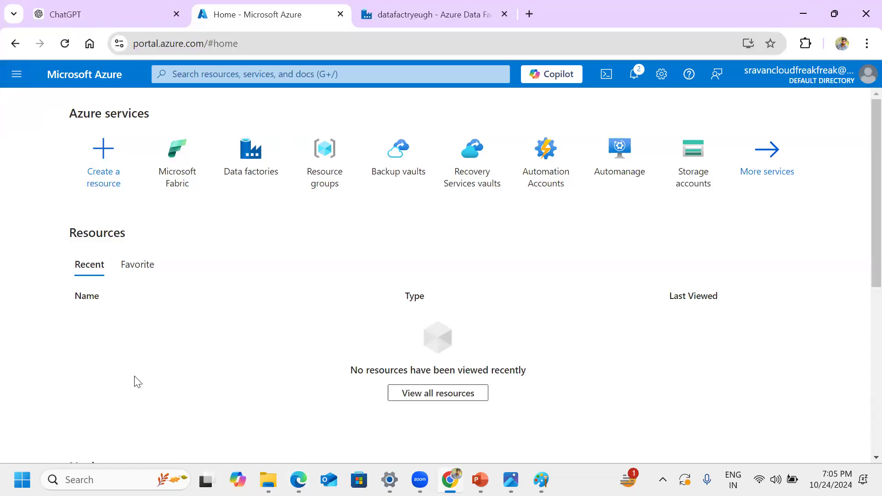
key("alt+Tab")
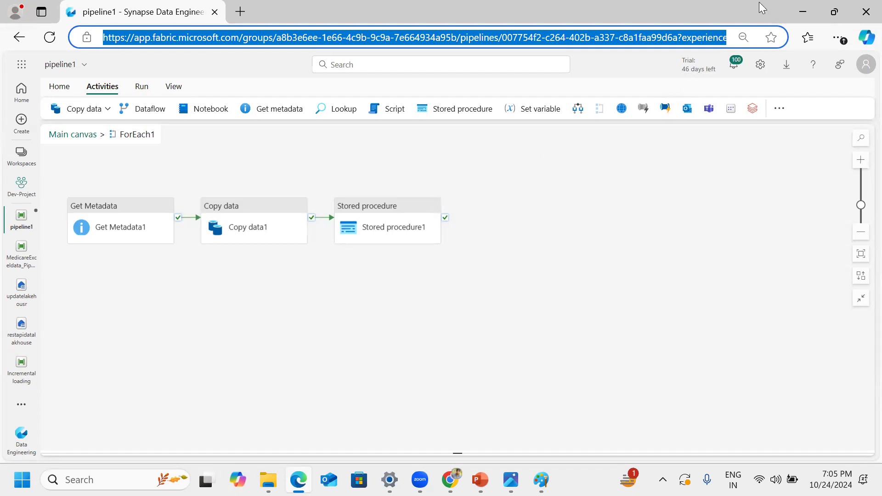
left_click(809, 8)
mouse_move(372, 198)
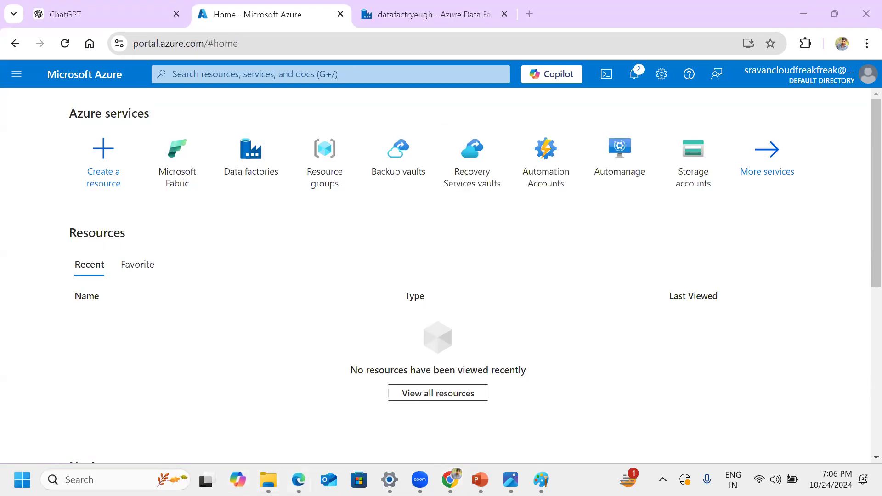
left_click(299, 480)
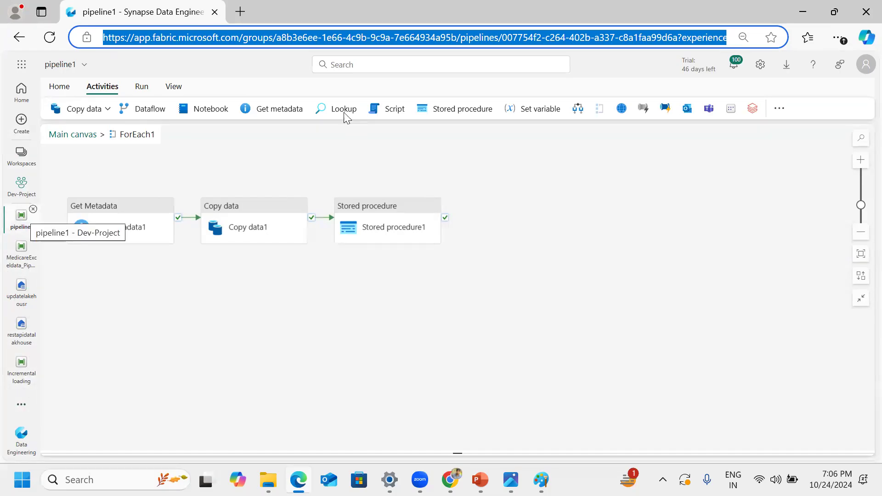
left_click(803, 12)
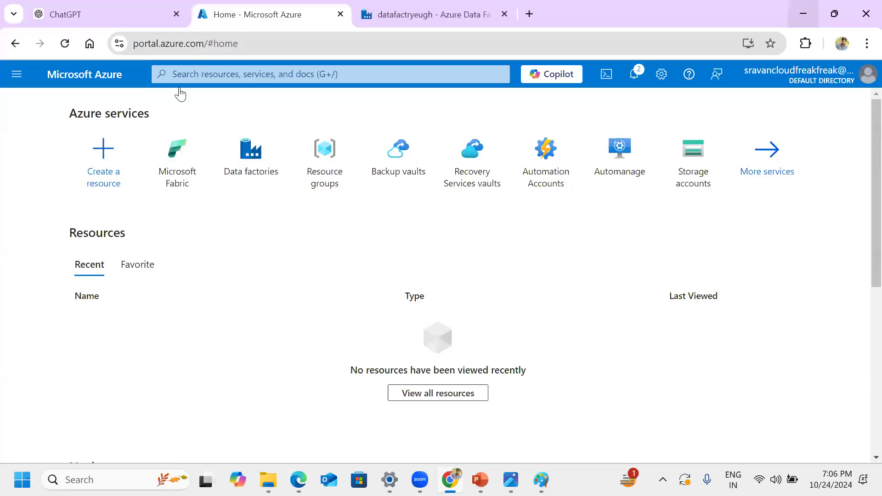
Step: View the Azure portal's main navigation alongside the Fabric pipeline in Edge, and close the navigation
left_click(16, 75)
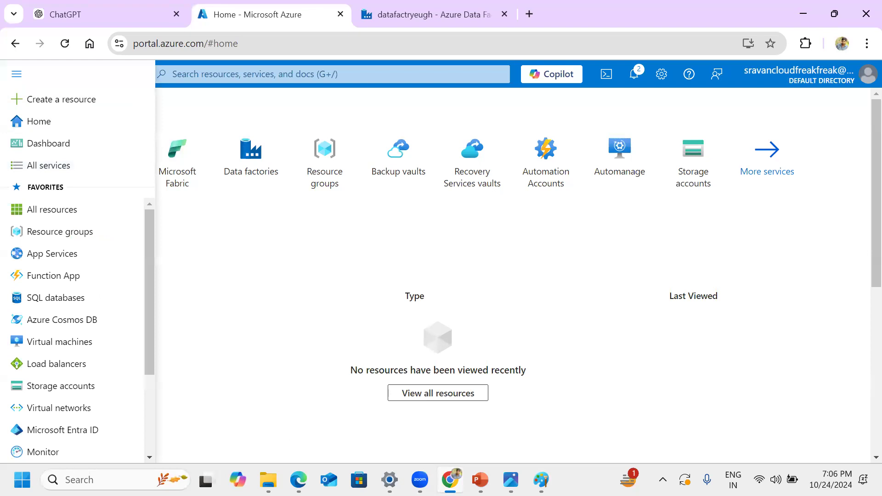
key("alt+Tab")
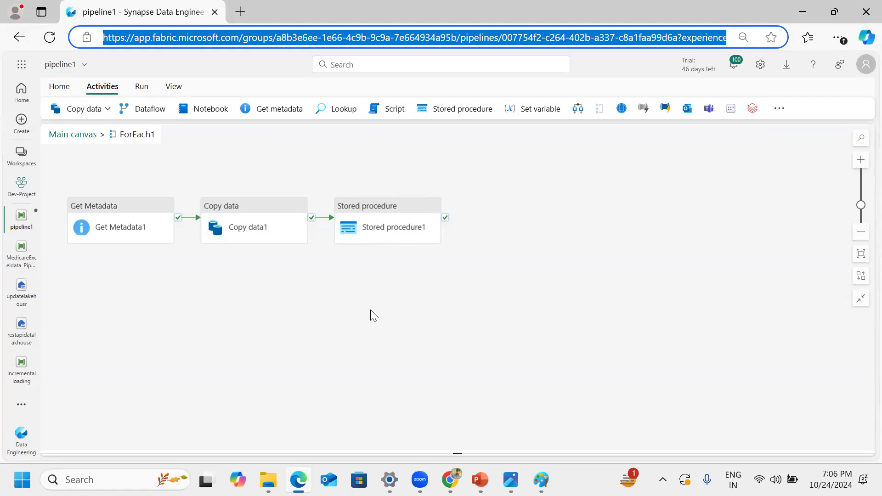
left_click(802, 12)
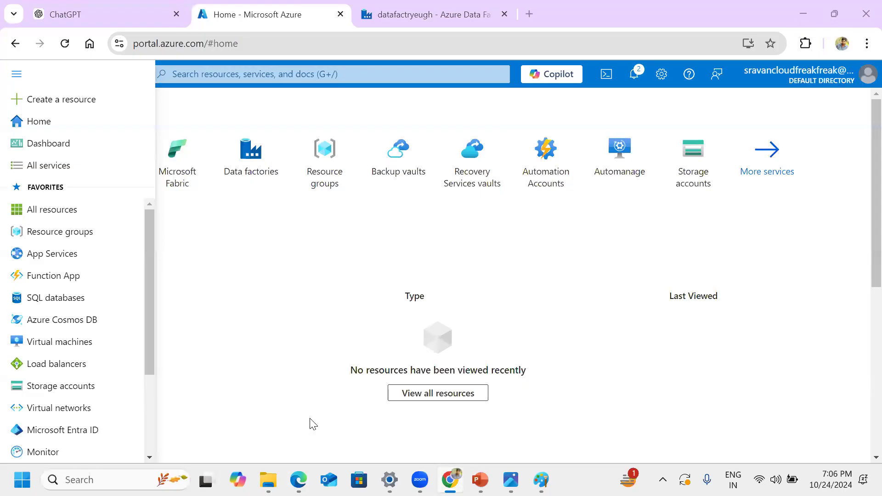
left_click(308, 331)
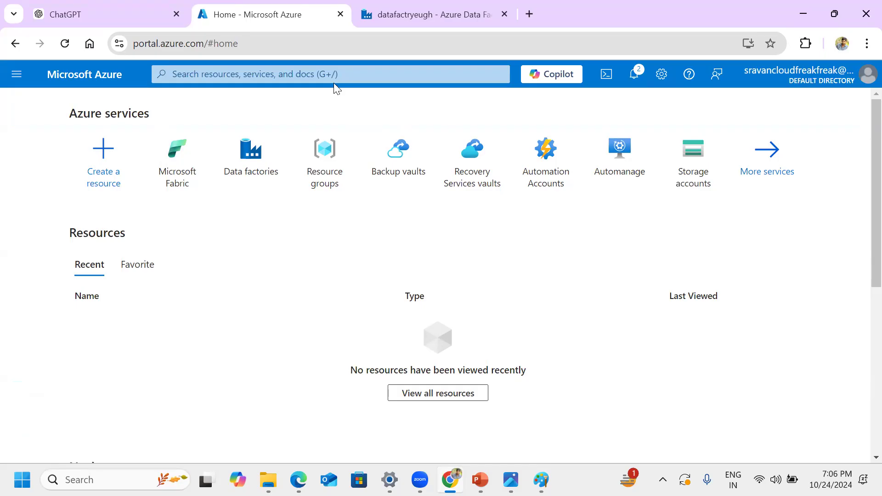
Step: Look through the Azure portal's search history and recent services, and briefly revisit the Fabric pipeline in Edge
left_click(348, 76)
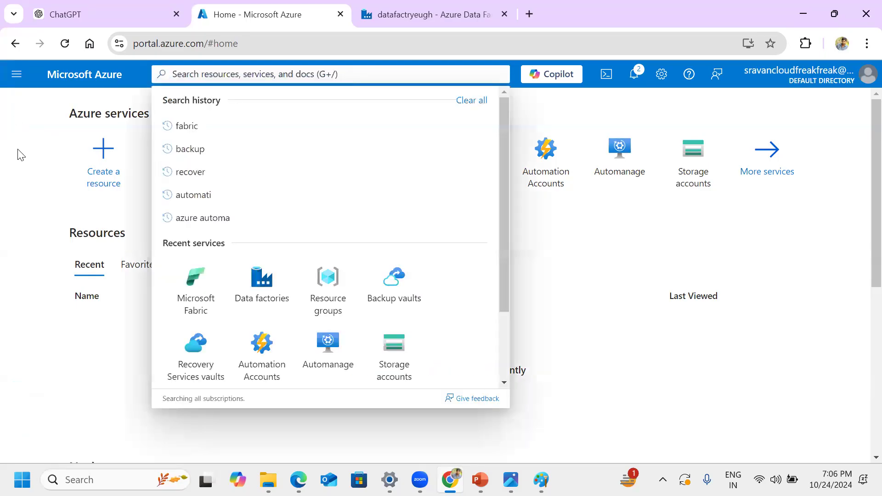
left_click(29, 161)
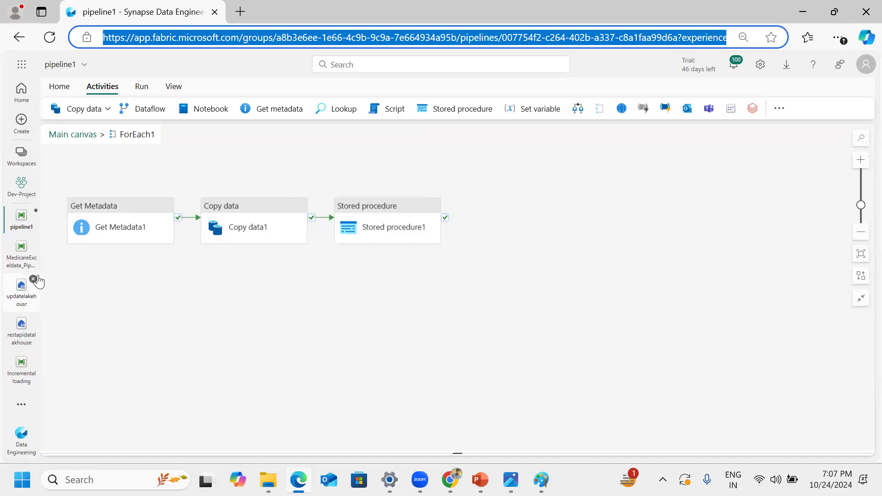
left_click(803, 12)
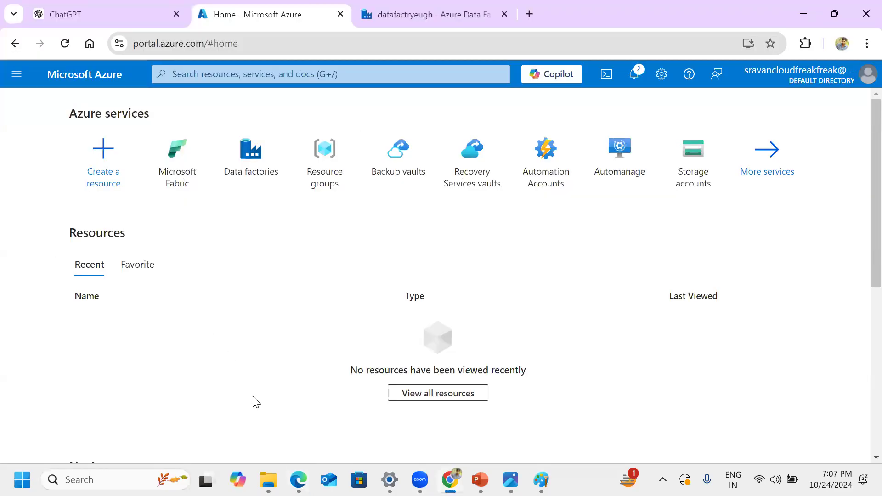
Step: Switch to Fabric in Edge, create a notebook in the Dev-Project workspace and skip its introductory tour
left_click(299, 479)
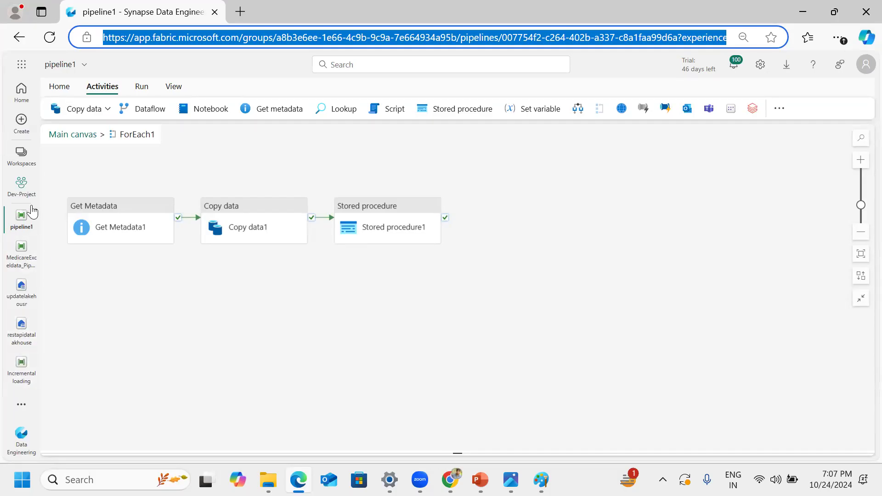
left_click(20, 196)
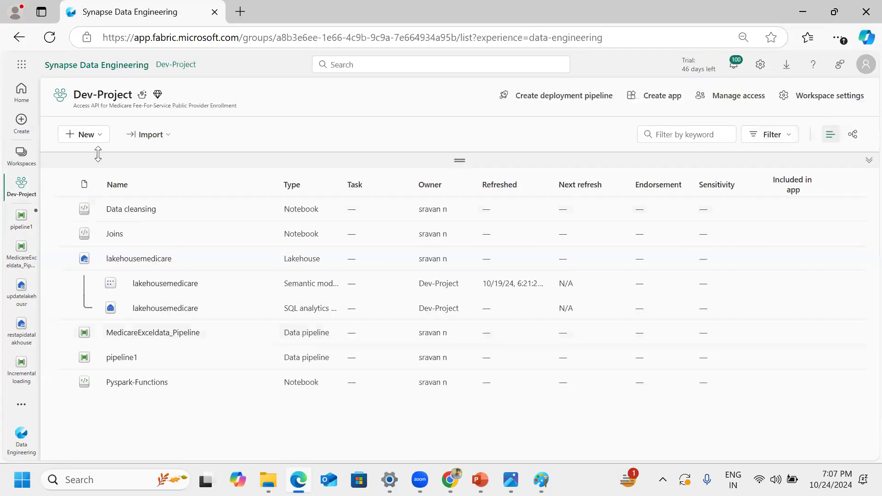
left_click(97, 139)
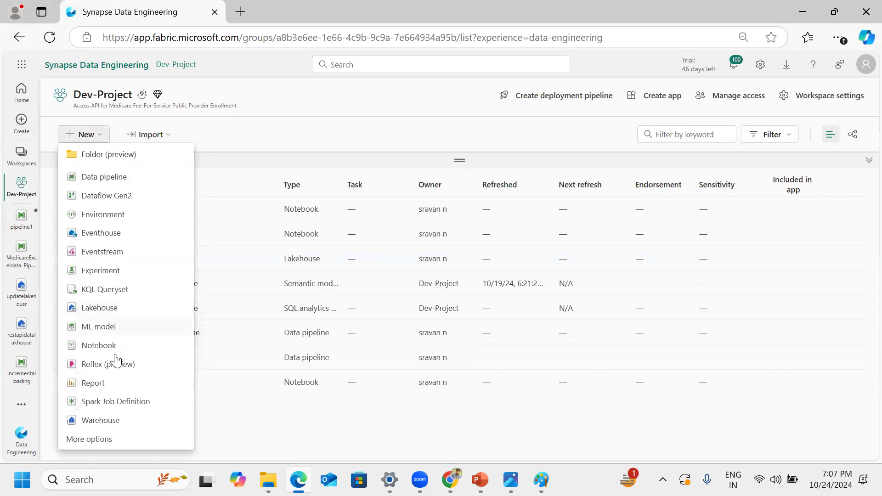
left_click(99, 345)
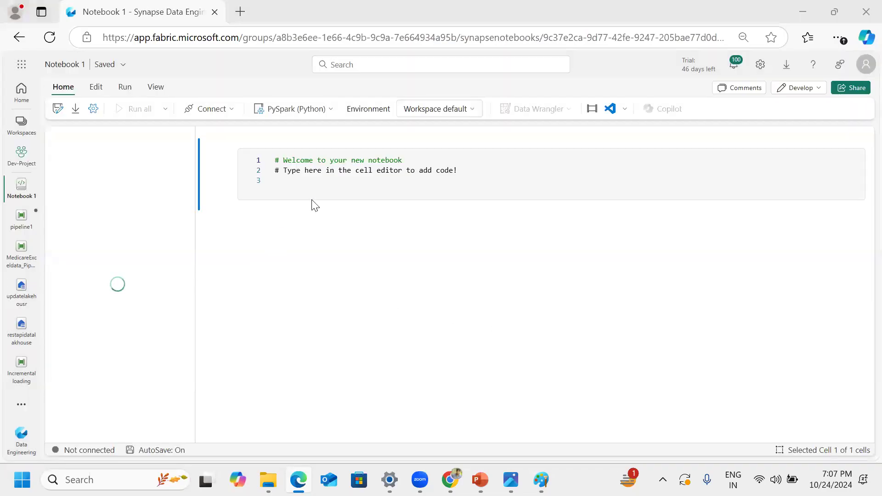
left_click(312, 182)
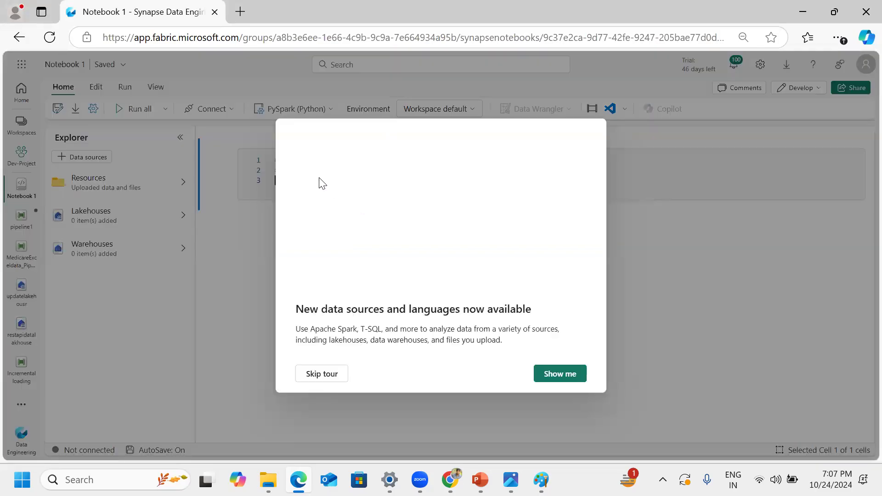
left_click(336, 374)
Step: Examine the notebook's environment options and the workspace's Spark settings, including the default pool and high concurrency
left_click(454, 109)
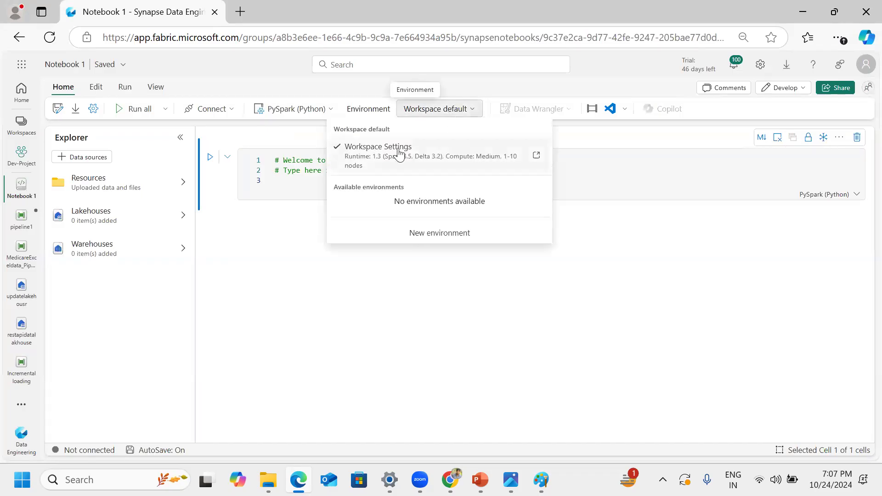
left_click(425, 162)
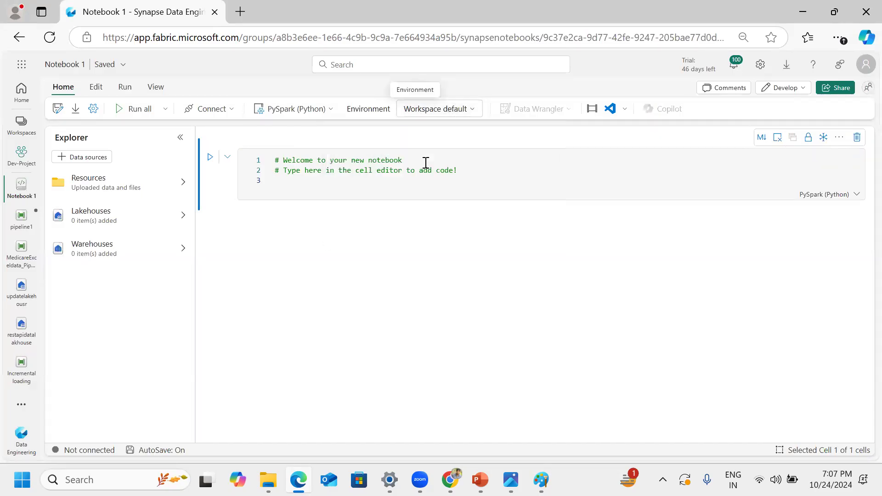
left_click(457, 108)
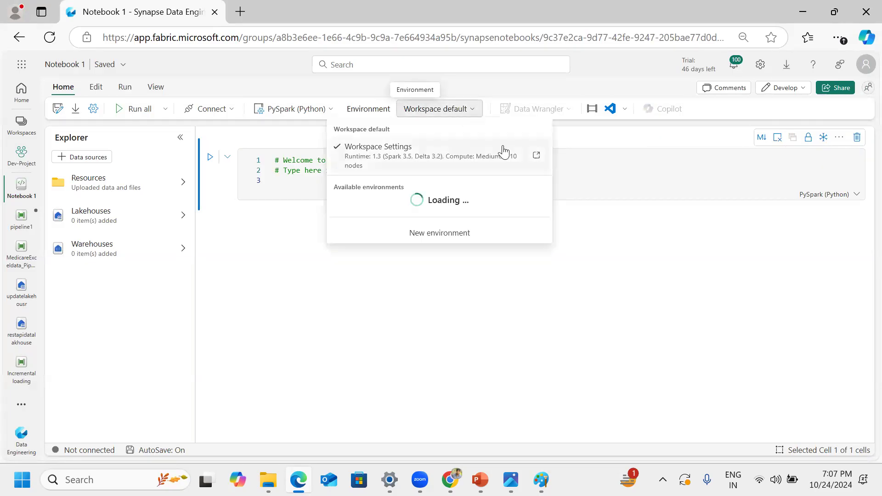
left_click(535, 156)
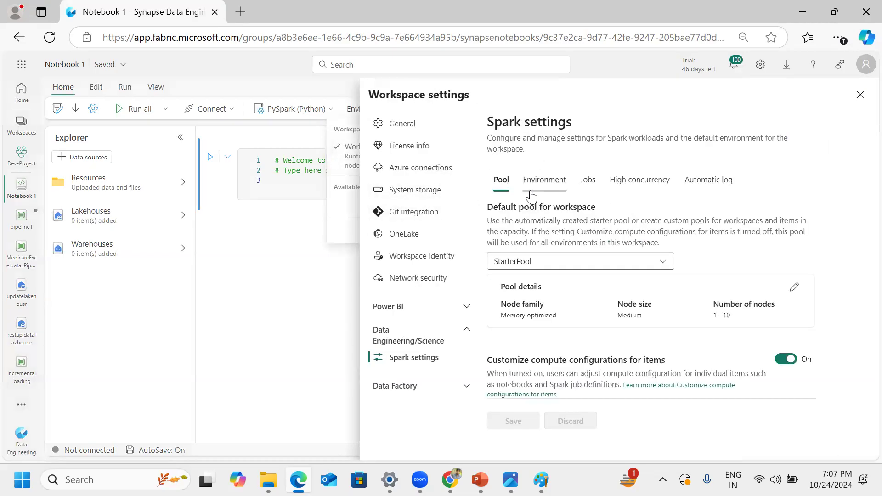
left_click(660, 184)
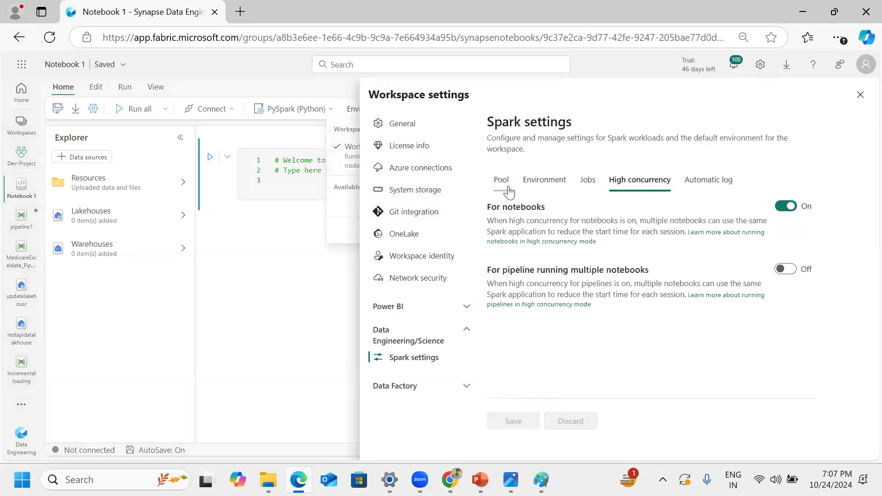
left_click(859, 95)
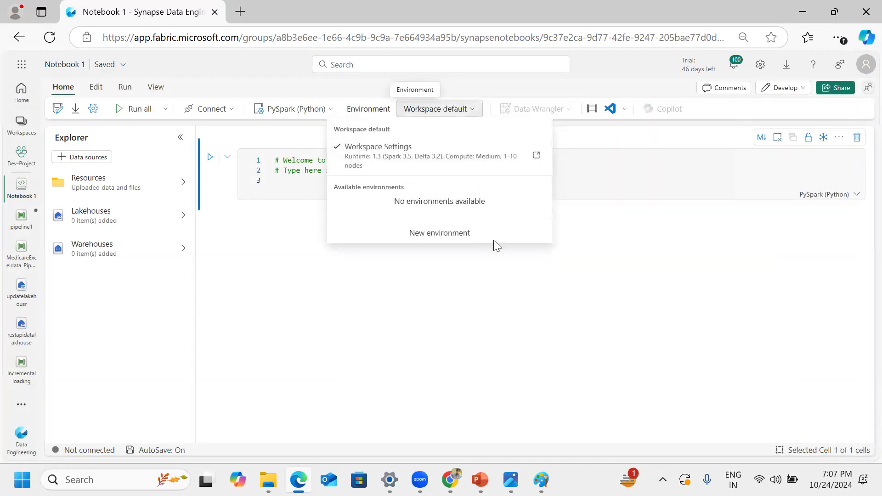
left_click(524, 273)
Step: Review the notebook's language choices, then compare with the Azure portal in Chrome and return to Fabric
left_click(315, 112)
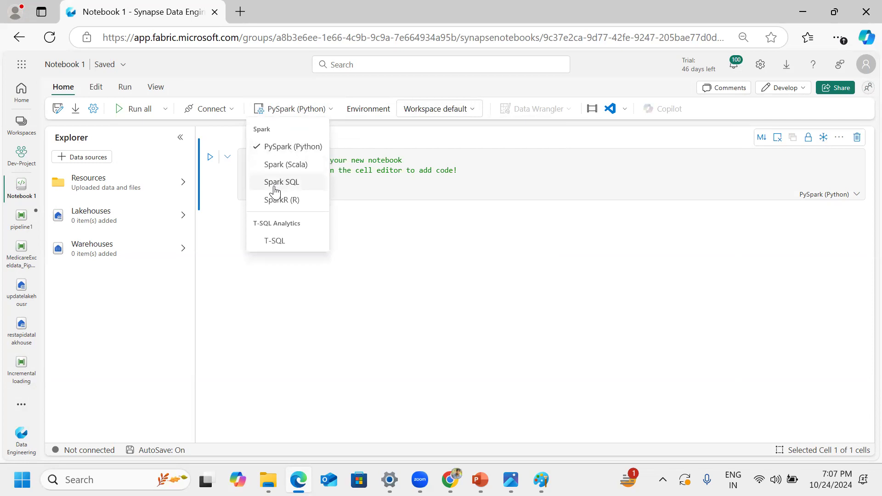
left_click(421, 184)
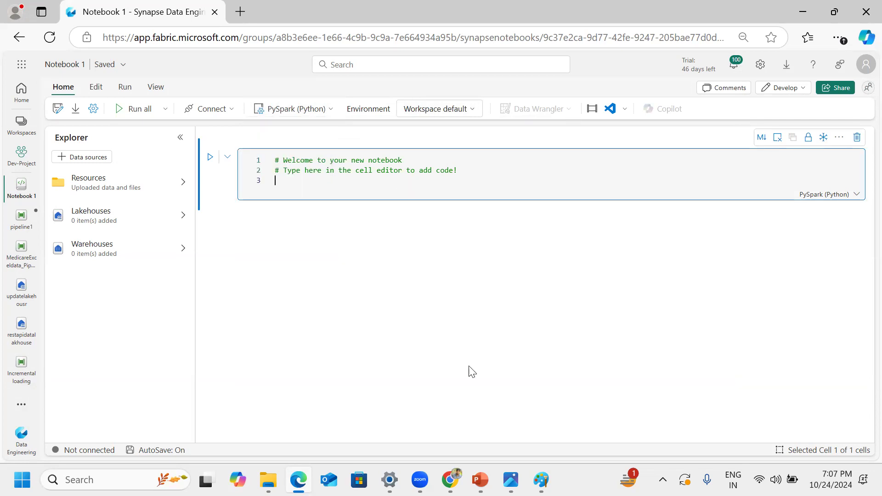
left_click(450, 480)
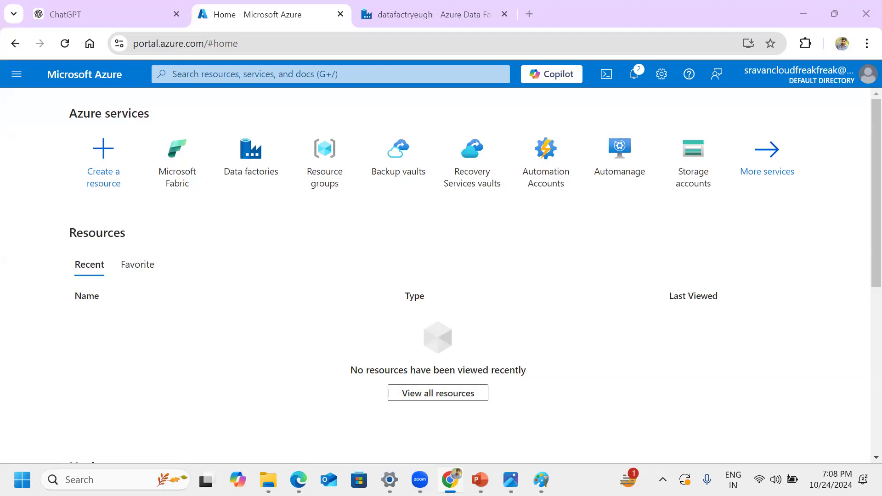
key("alt+Tab")
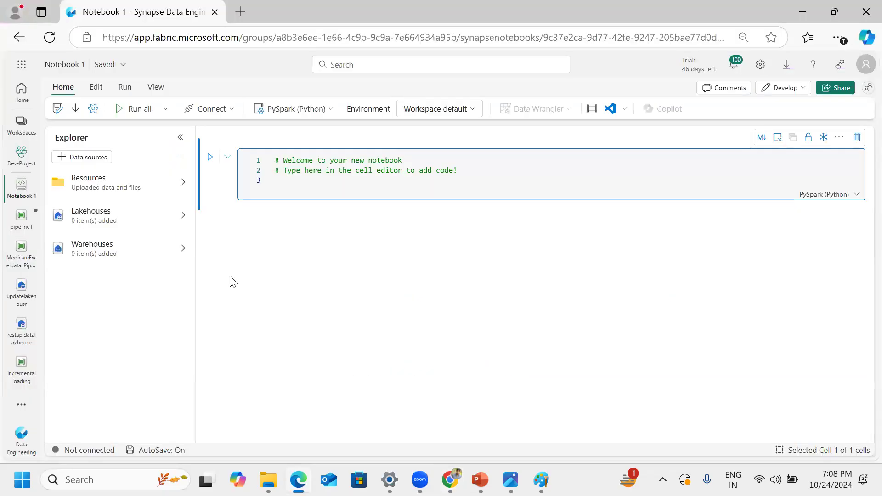
Step: Close the open MedicareExceldata_Pipeline and Notebook 1 items, and go back to pipeline1
left_click(24, 250)
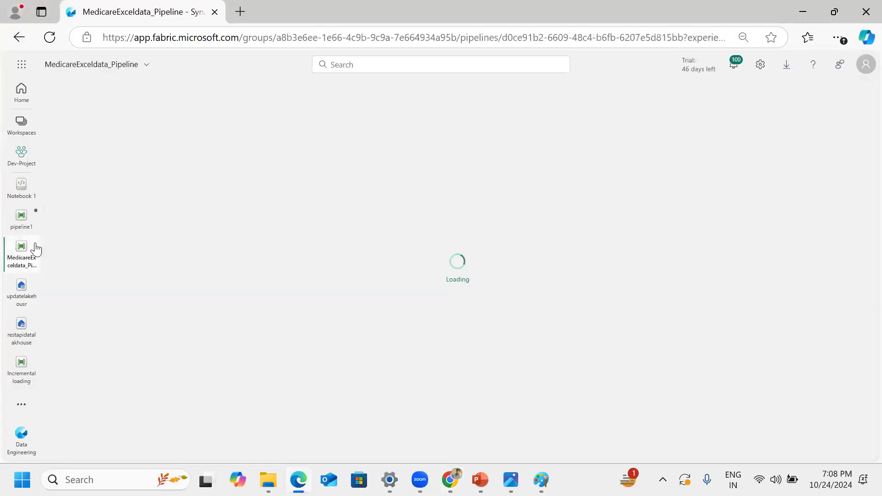
left_click(33, 241)
left_click(33, 210)
left_click(23, 252)
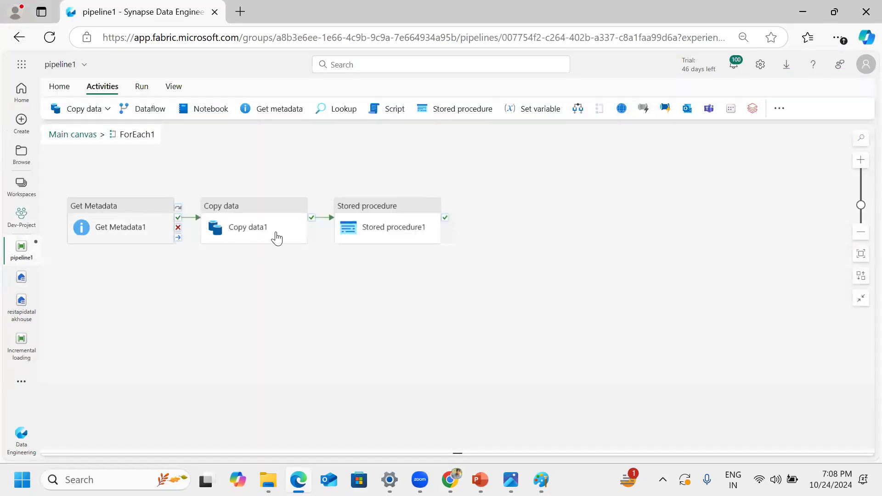
Step: Return to pipeline1's main canvas and show the Connection setting of the Lookup1 activity
left_click(68, 133)
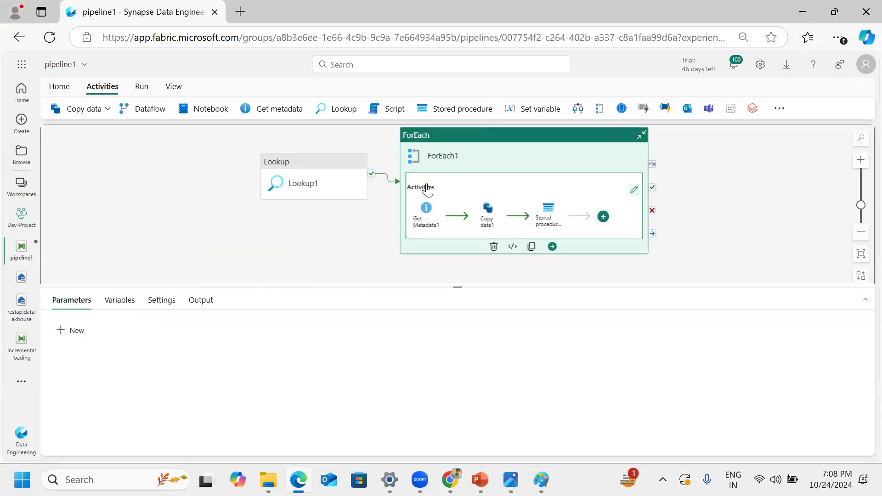
left_click(315, 175)
left_click(113, 305)
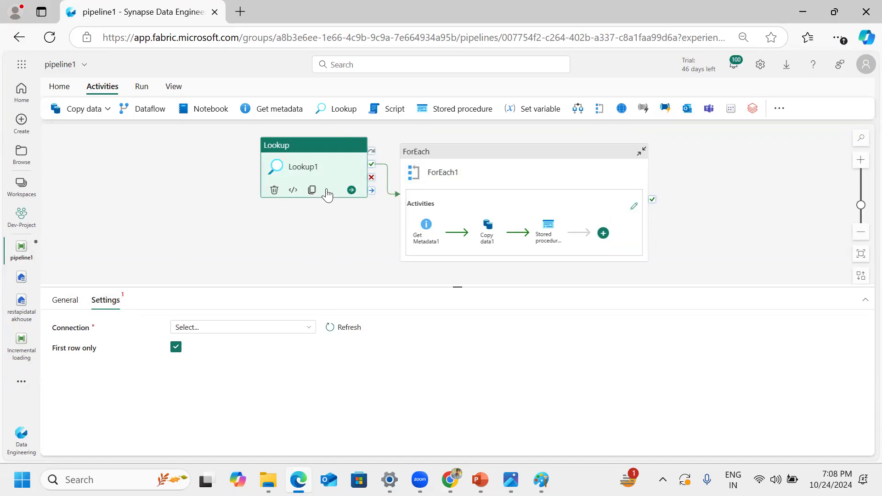
left_click_drag(91, 328, 52, 336)
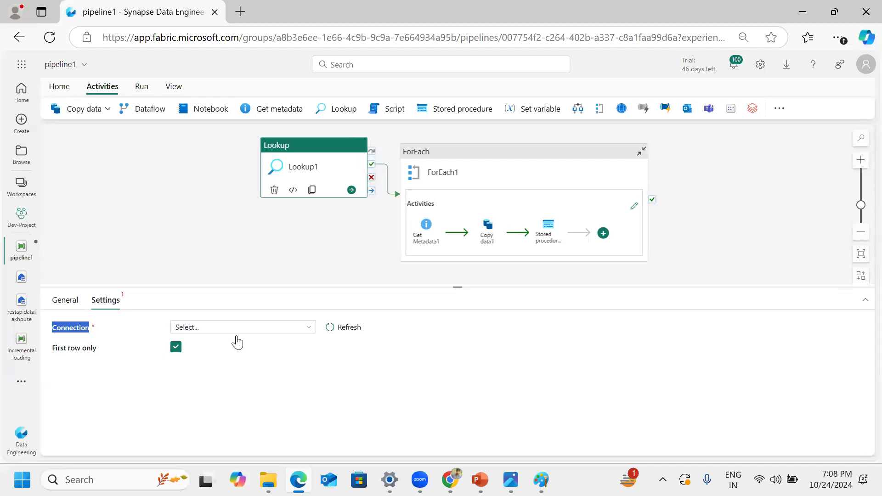
Step: Browse more connection sources for the Lookup1 activity and review the SQL Server database connection settings and credentials
left_click(289, 330)
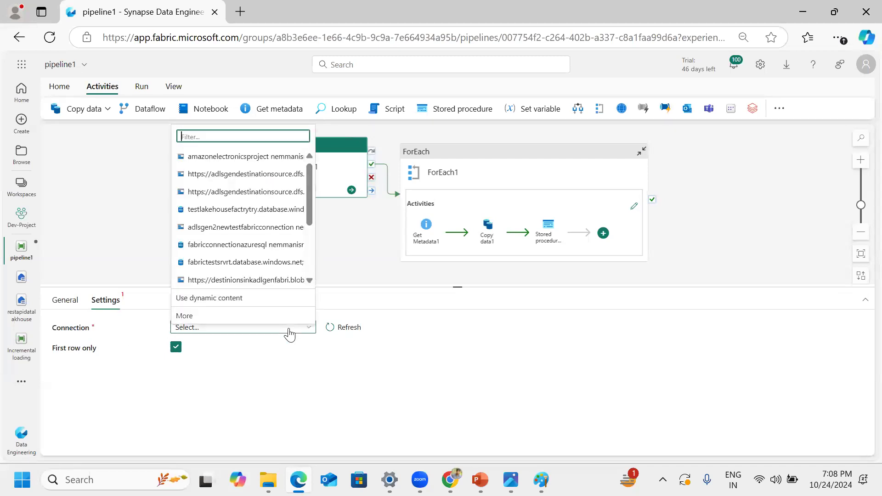
left_click(198, 316)
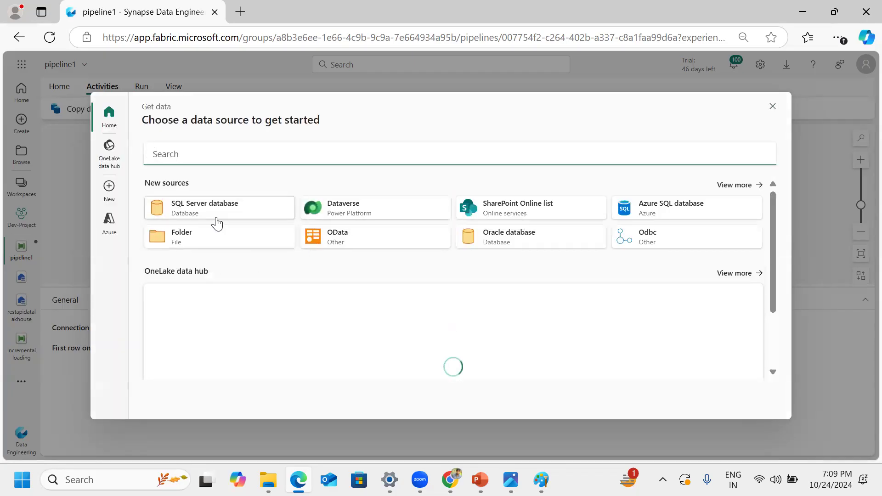
left_click(234, 211)
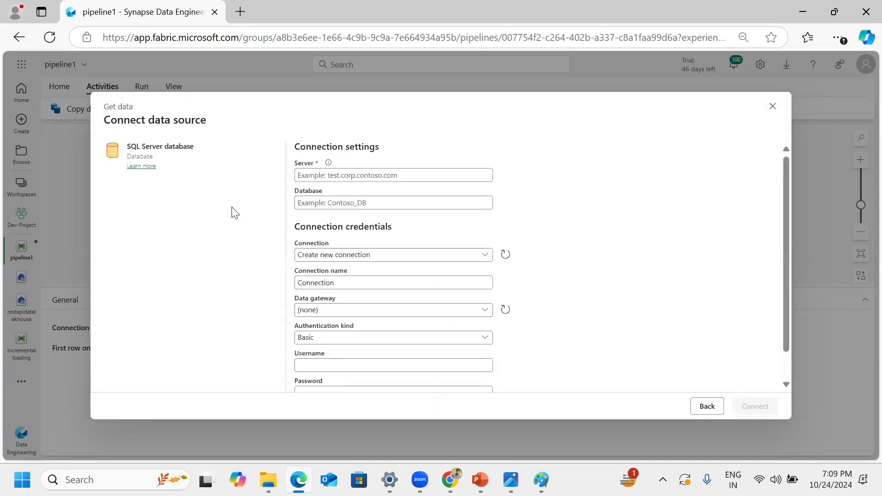
left_click(354, 172)
scroll(353, 343, "down", 1)
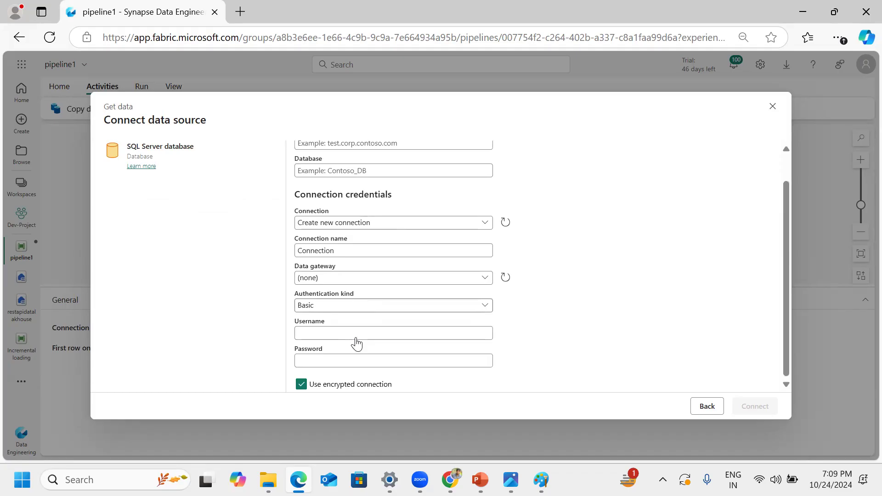
Step: Show the Azure SQL database connection form, then return to the choice of data sources
left_click(703, 408)
left_click(692, 211)
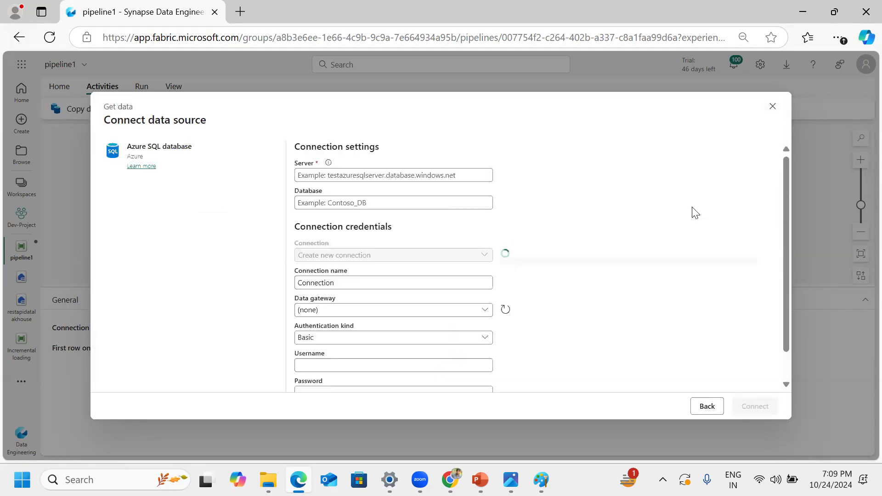
left_click(707, 407)
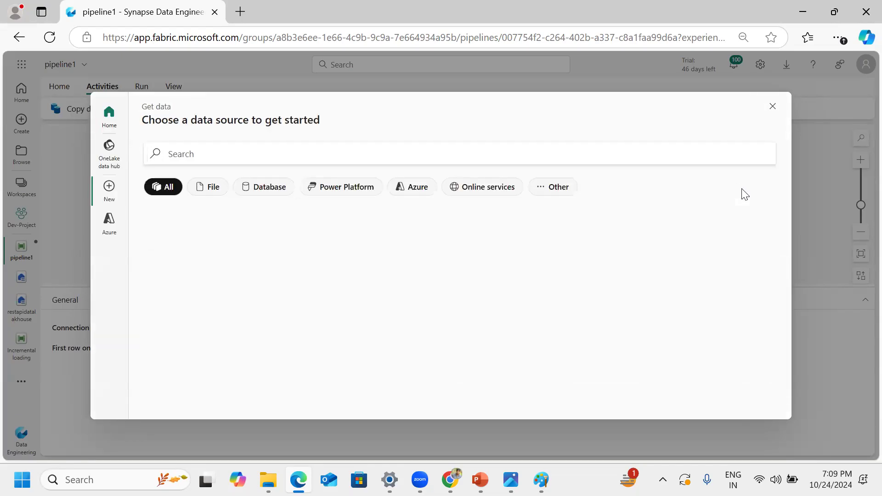
Step: Look through the full catalogue of new data sources, search it for "rest api", and clear the search
scroll(648, 256, "down", 3)
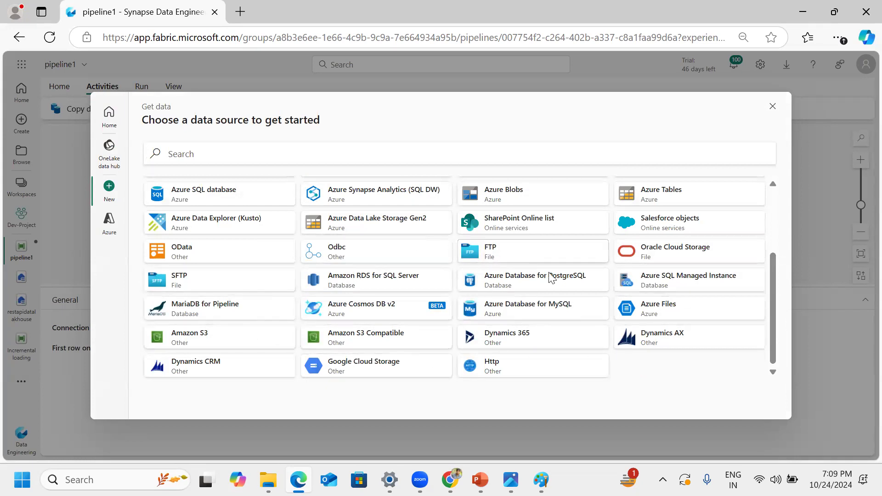
scroll(567, 330, "up", 5)
left_click(234, 157)
type("rest api")
key("BackSpace")
key("BackSpace")
key("BackSpace")
key("BackSpace")
key("BackSpace")
key("BackSpace")
key("BackSpace")
key("BackSpace")
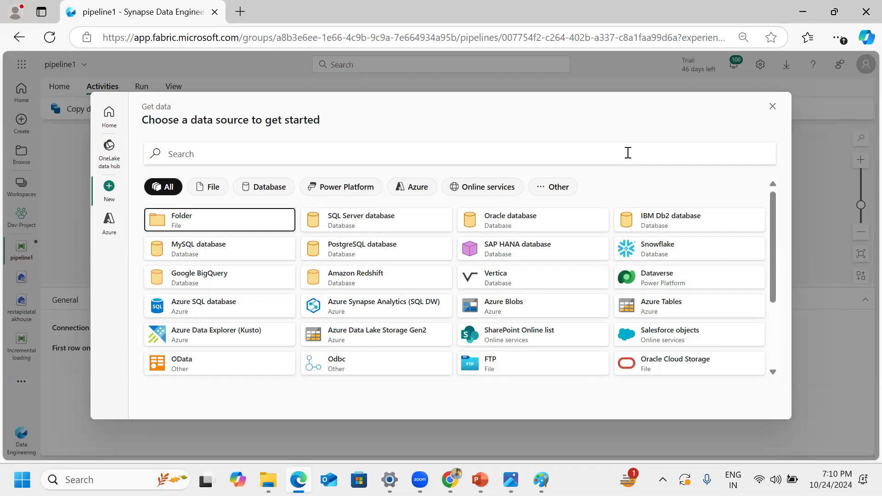
Step: Show the Snowflake connection form, then switch to Chrome and bring up Master_Pipeline in Azure Data Factory
left_click(414, 187)
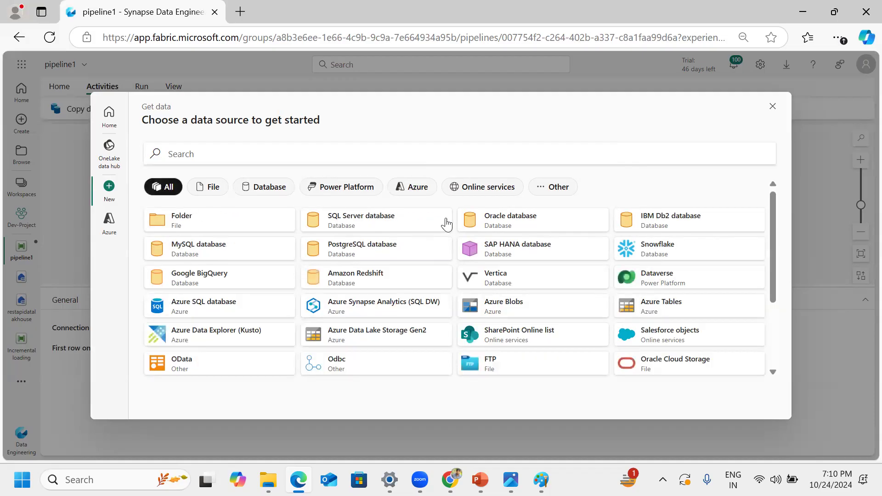
left_click(717, 255)
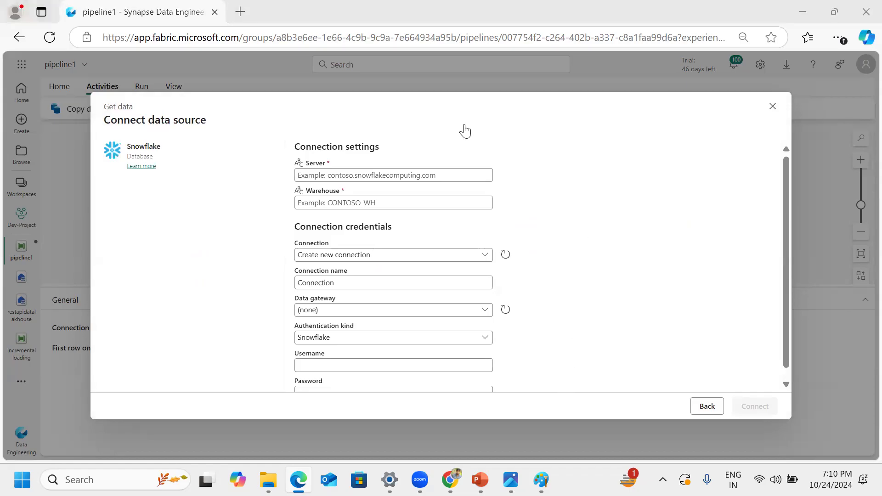
key("alt+Tab")
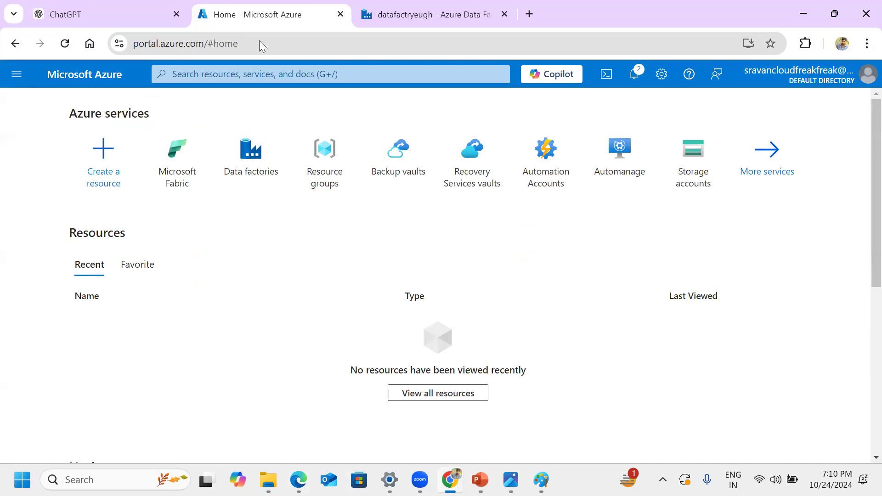
left_click(434, 19)
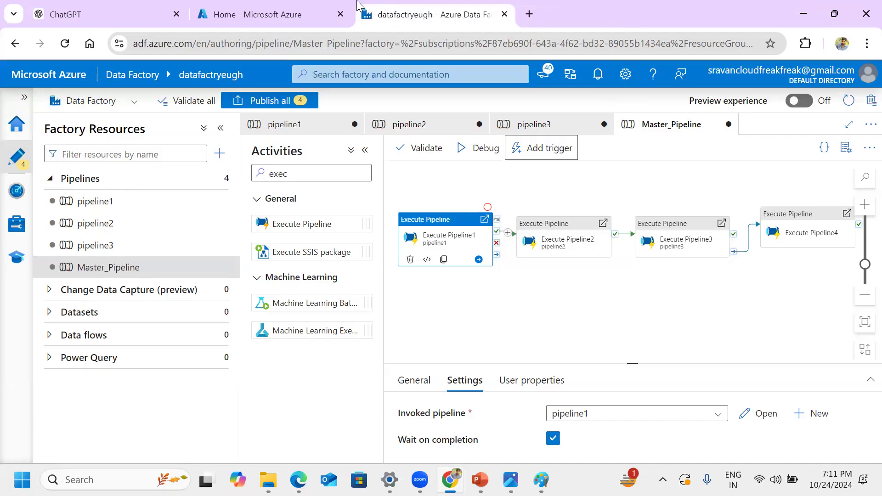
Step: Search the Azure portal for "vmss" and open the Virtual machine scale sets service
left_click(313, 14)
left_click(238, 74)
type("vmss")
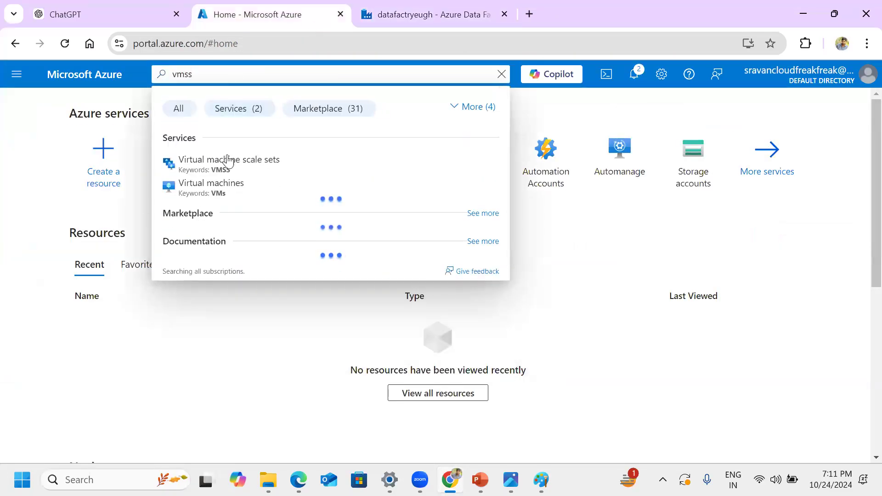
left_click(228, 161)
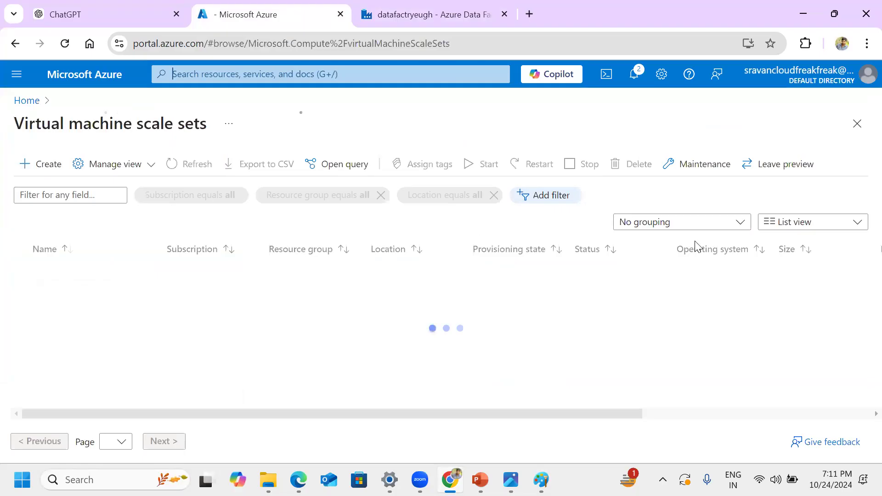
Step: View the virtual machine scale set creation form, leave it without creating anything, and return to Master_Pipeline in Data Factory
left_click(37, 158)
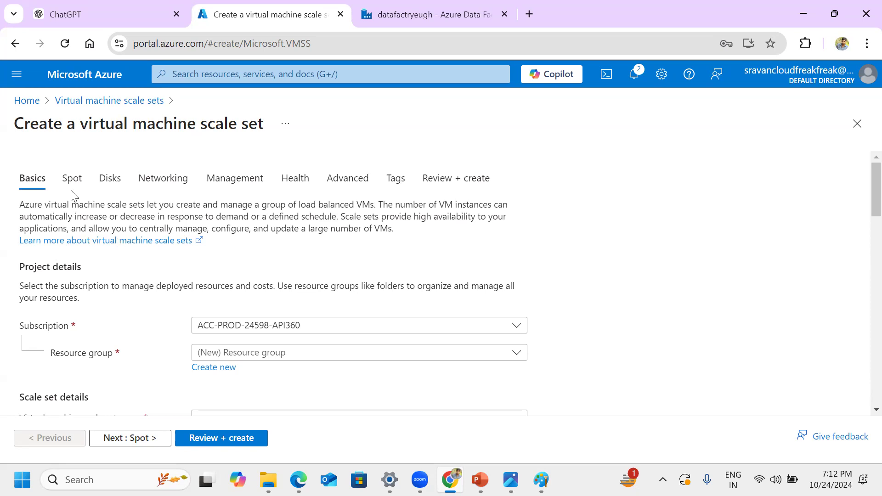
left_click_drag(81, 124, 269, 132)
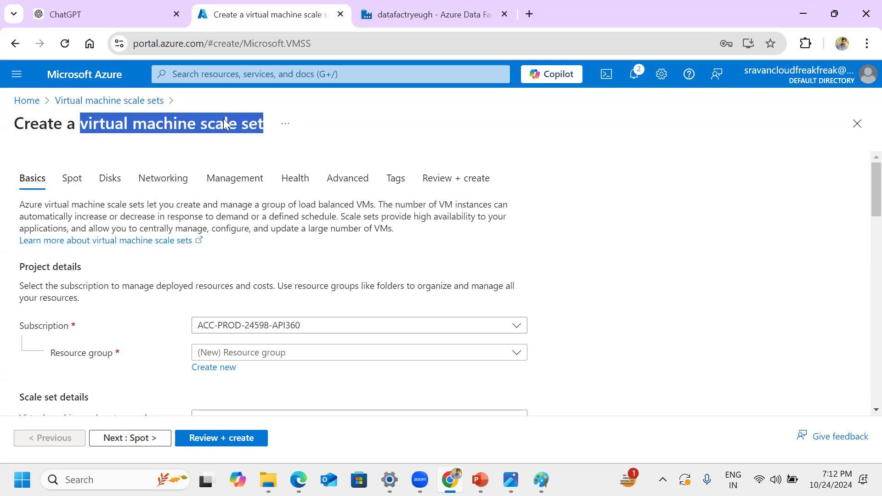
left_click(82, 101)
left_click(488, 130)
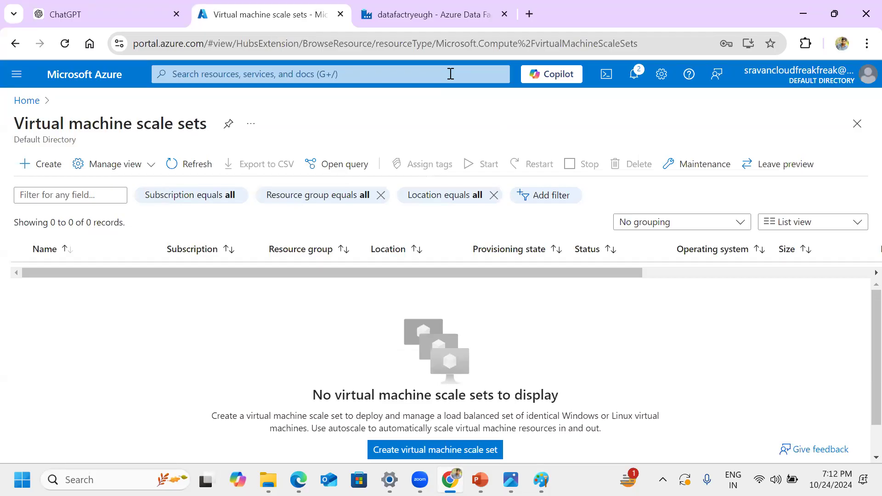
left_click(426, 13)
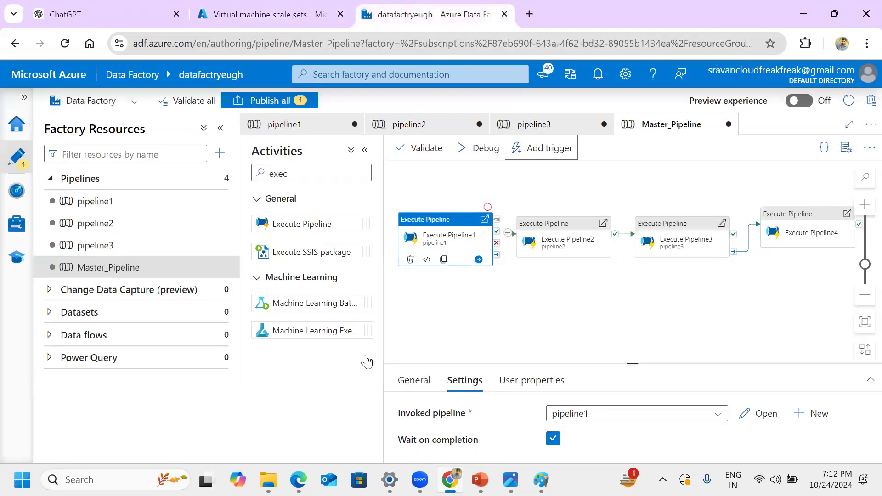
left_click(277, 445)
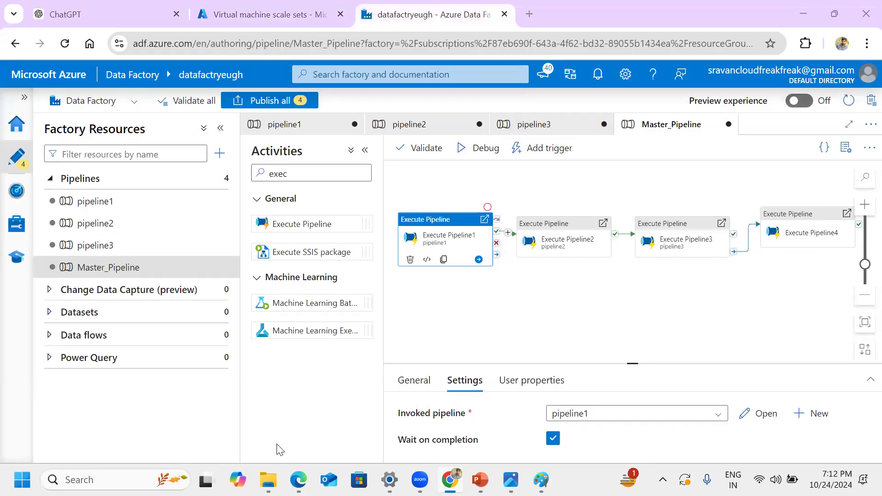